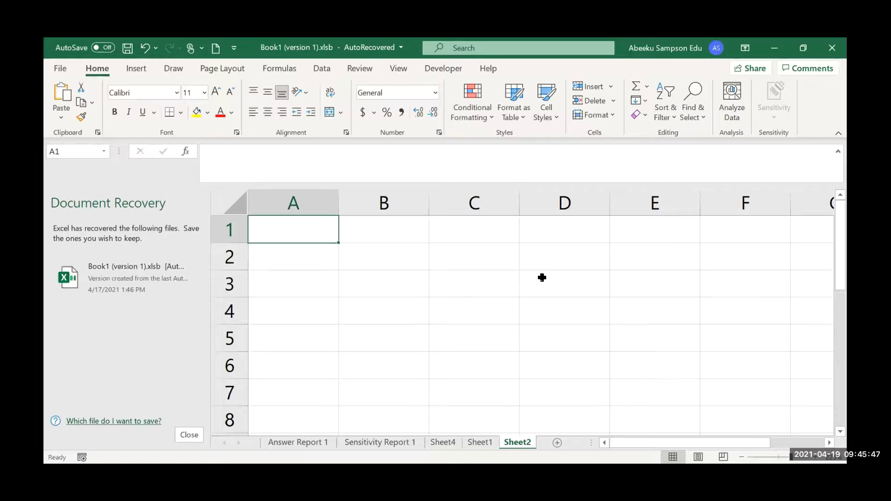
# Step: Enter the label "Decision variables" in cell A1 and fit column A's width to it
pyautogui.write('D')
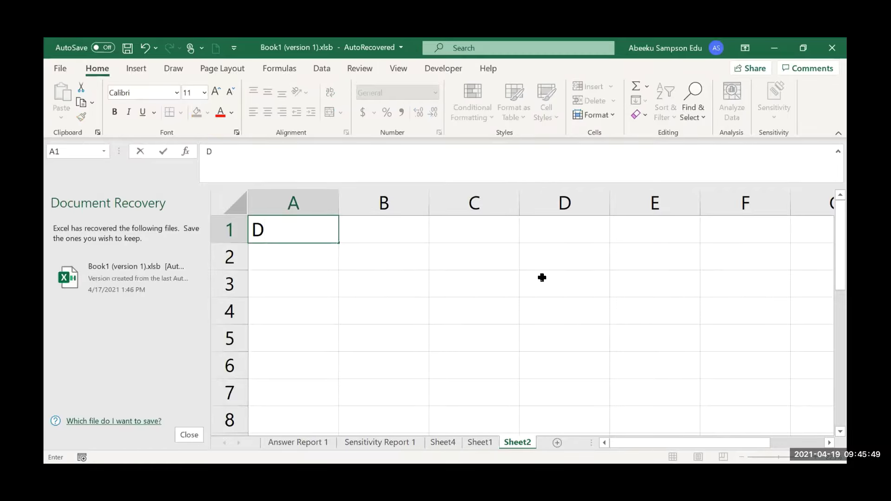
pyautogui.write('ecision var')
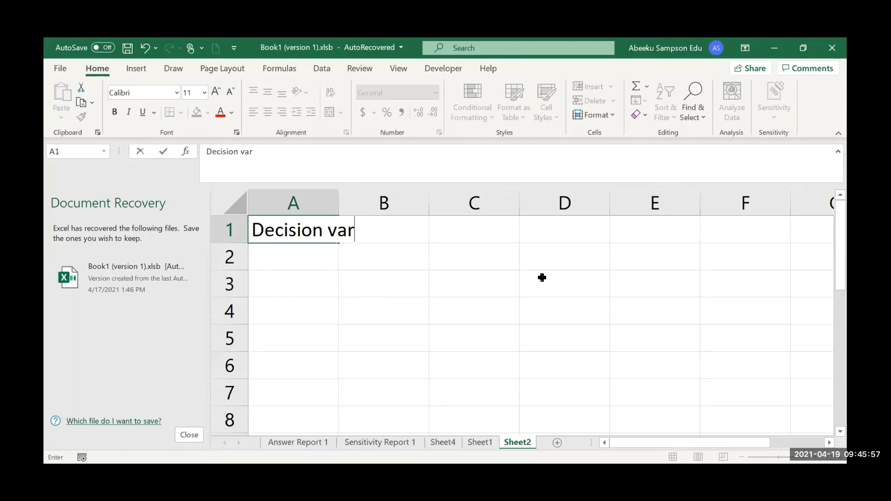
pyautogui.write('iables')
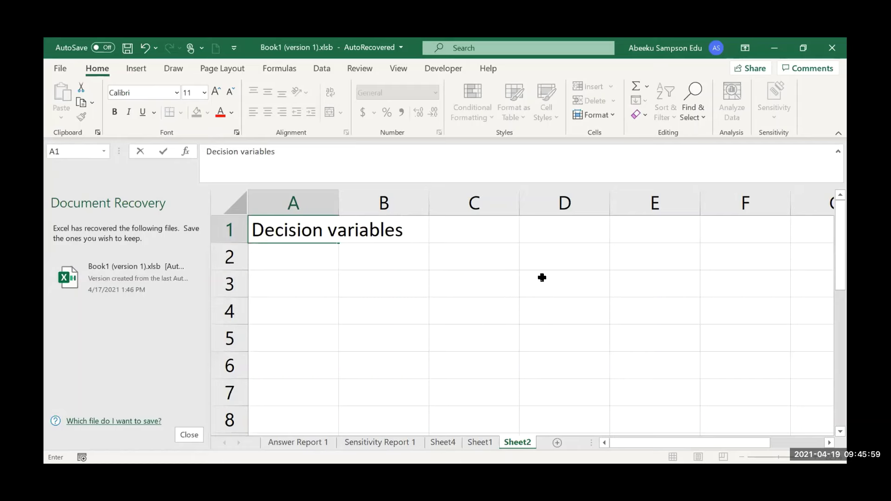
pyautogui.click(453, 334)
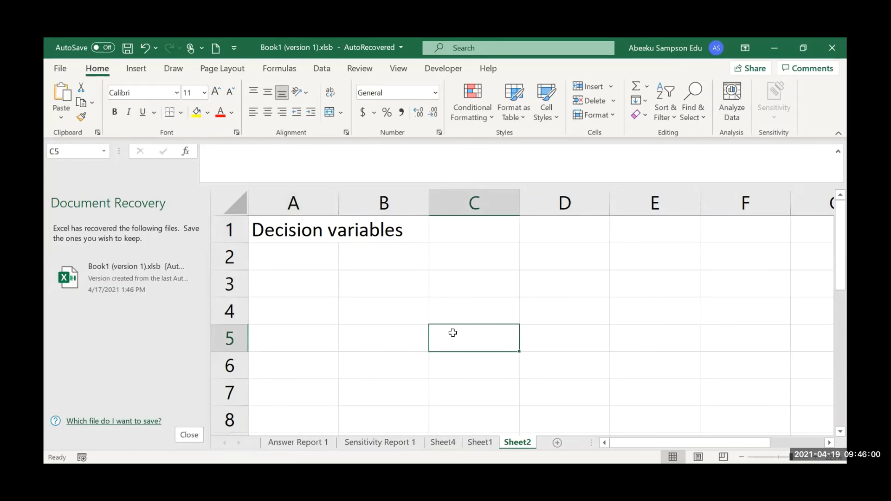
pyautogui.doubleClick(338, 195)
# Step: Enter the product headings Nokia, Sumsung and LG in cells B1 to D1
pyautogui.click(458, 223)
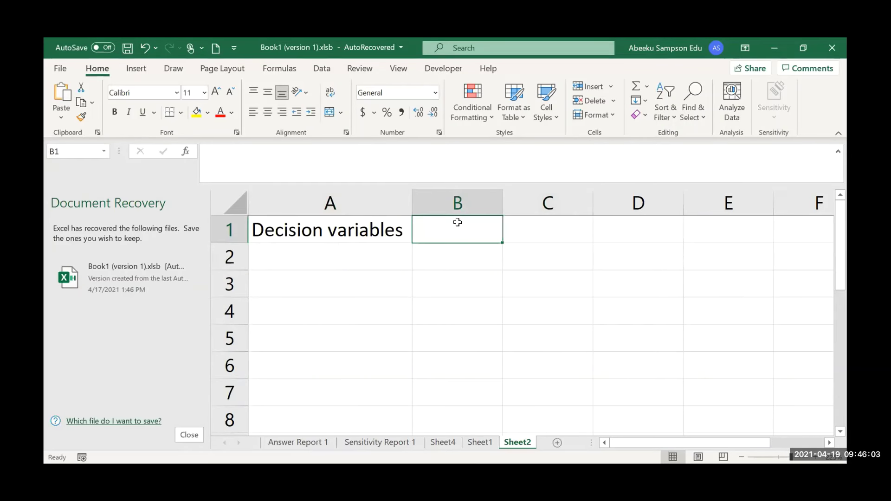
pyautogui.write('Nokia')
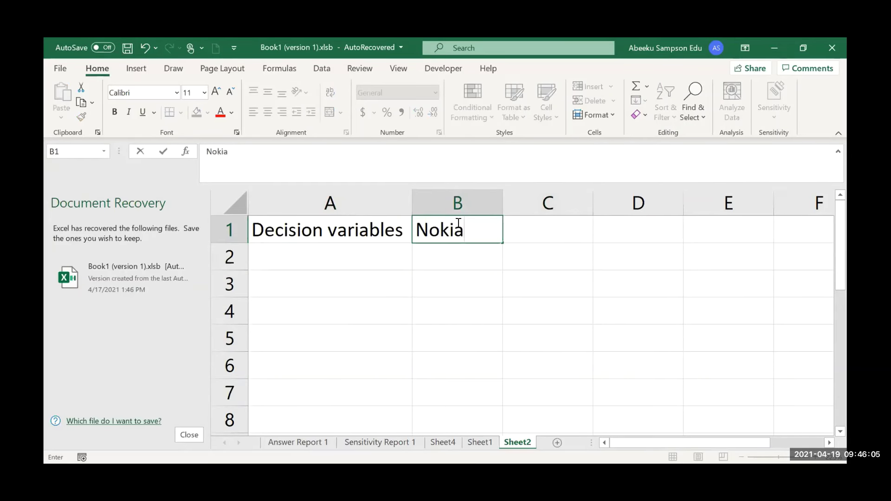
pyautogui.press('Tab')
pyautogui.write('Sum')
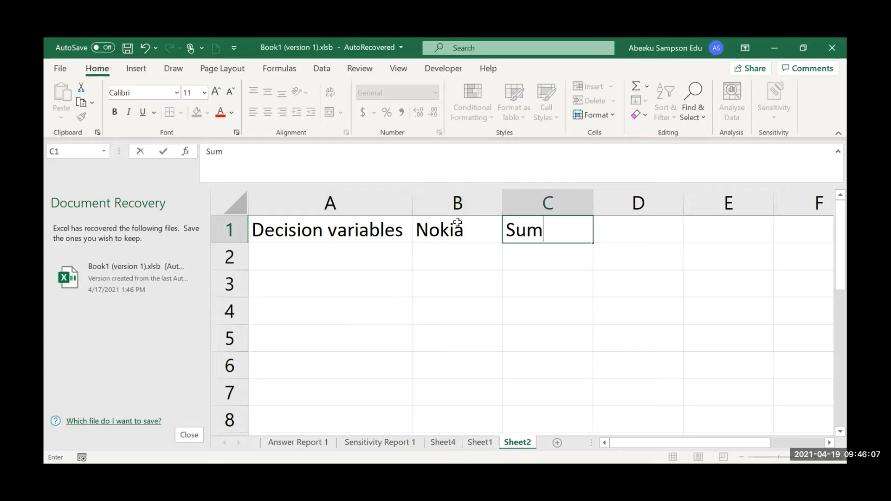
pyautogui.write('sung')
pyautogui.press('Tab')
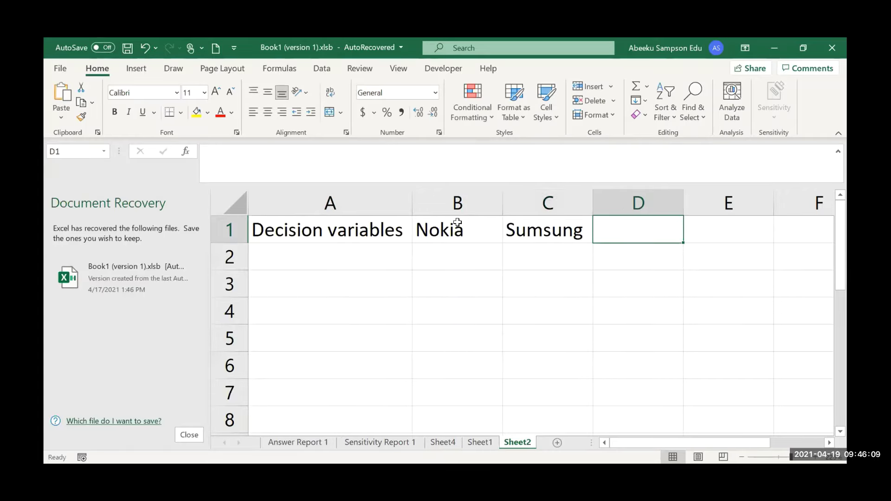
pyautogui.write('LG')
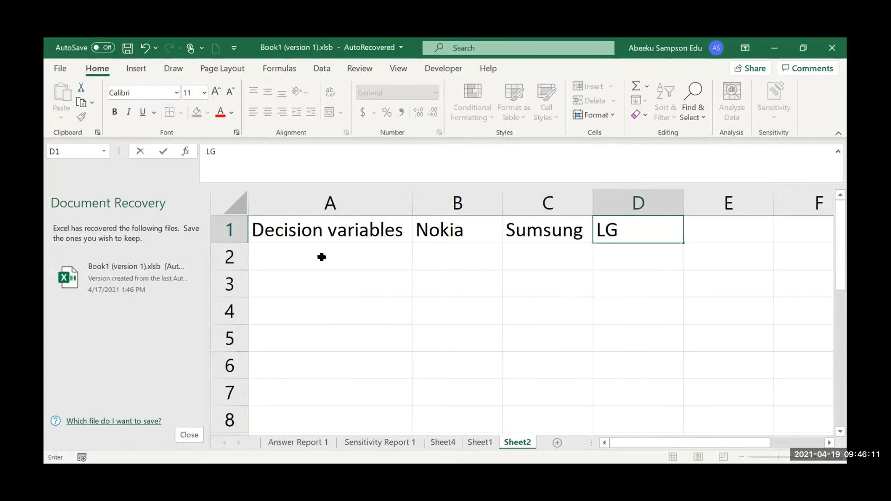
# Step: Enter the row label "Number to Order" in cell A2
pyautogui.click(318, 258)
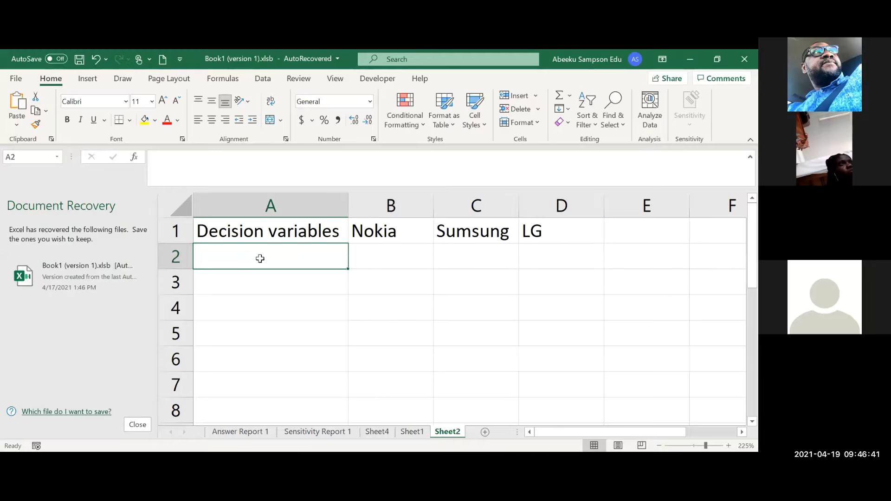
pyautogui.write('Num')
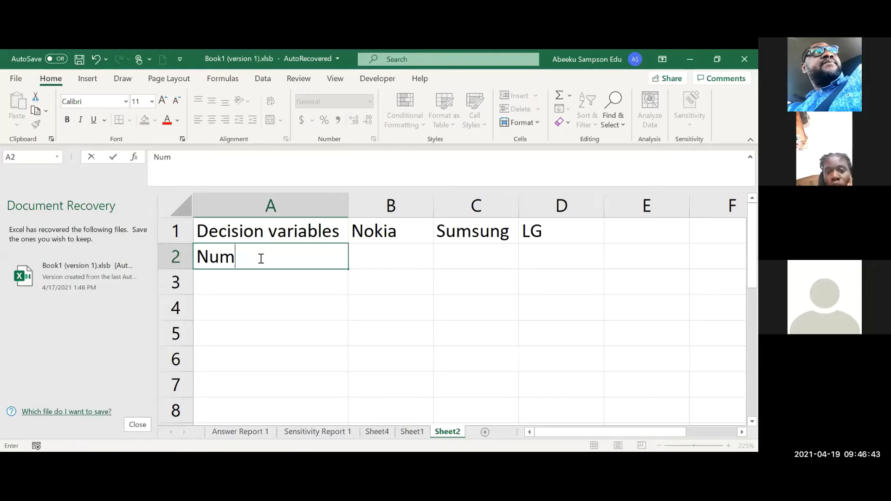
pyautogui.write('ber to O')
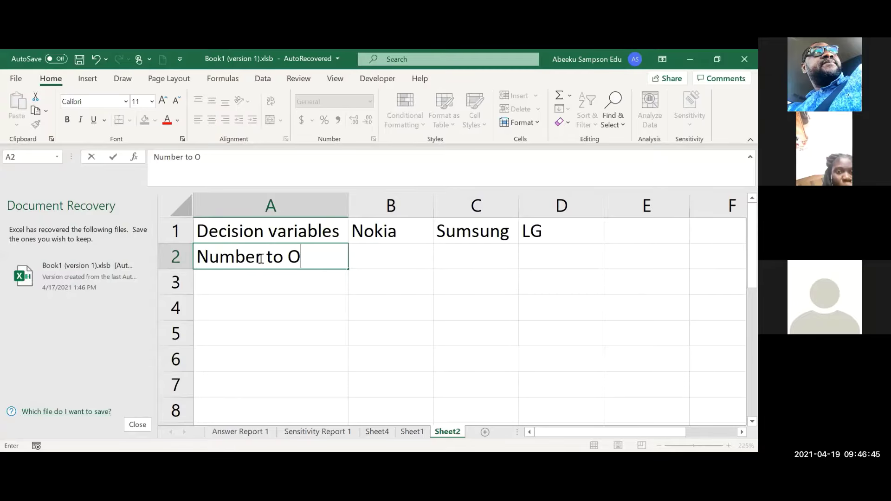
pyautogui.write('rder')
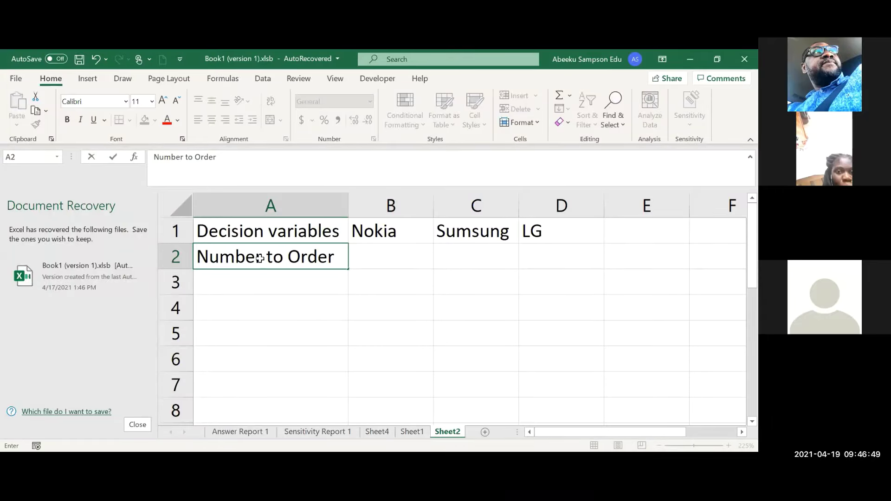
pyautogui.press('Tab')
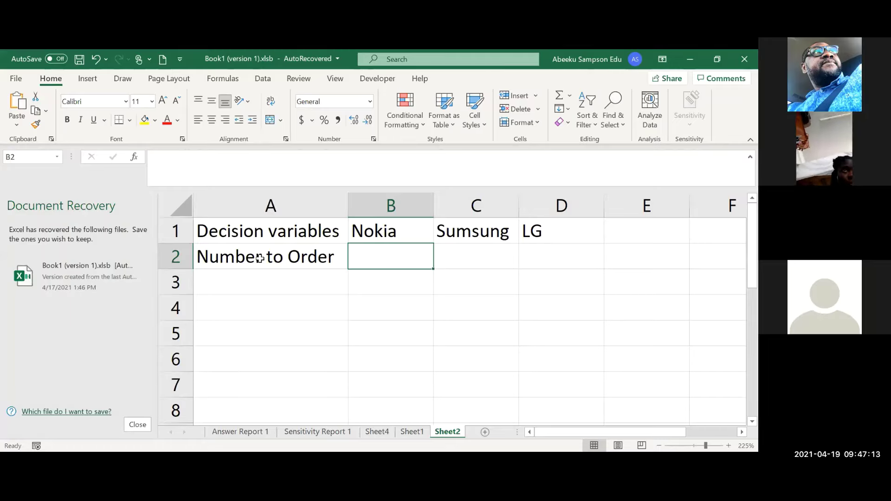
# Step: Enter the variable names x1, x2 and x3 in cells B2 to D2 under the three product headings
pyautogui.write('x1')
pyautogui.press('Tab')
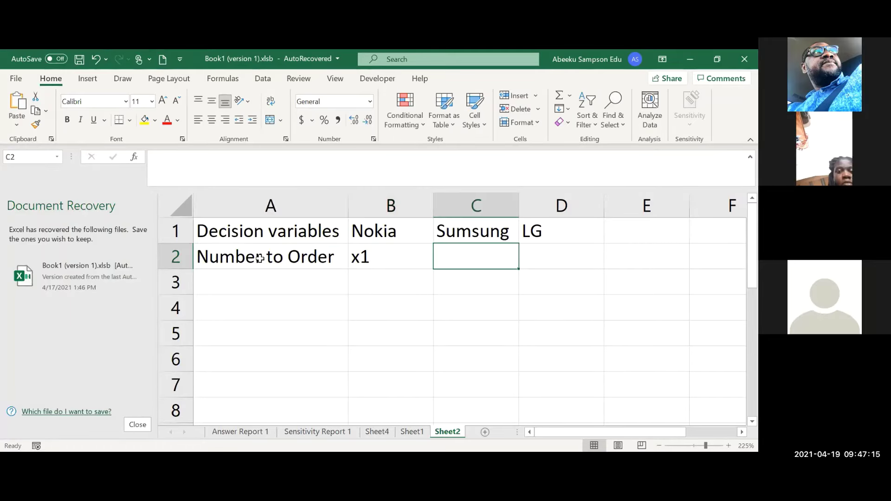
pyautogui.write('x2')
pyautogui.press('Tab')
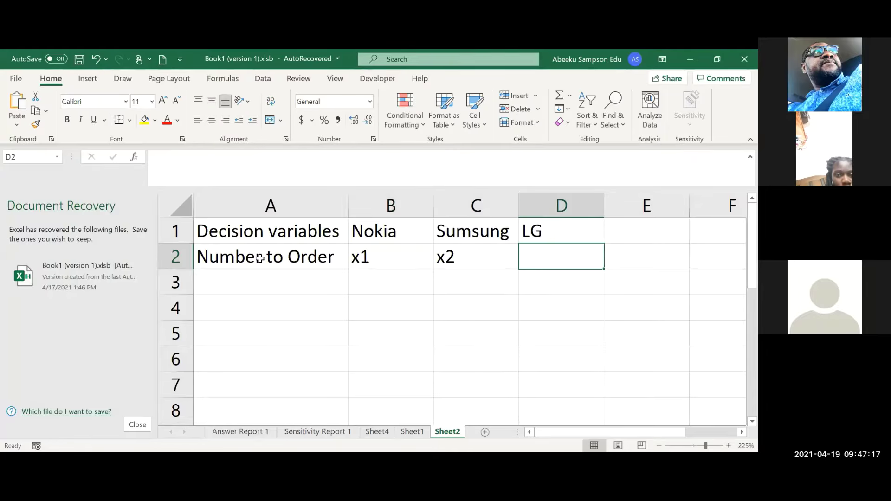
pyautogui.write('x3')
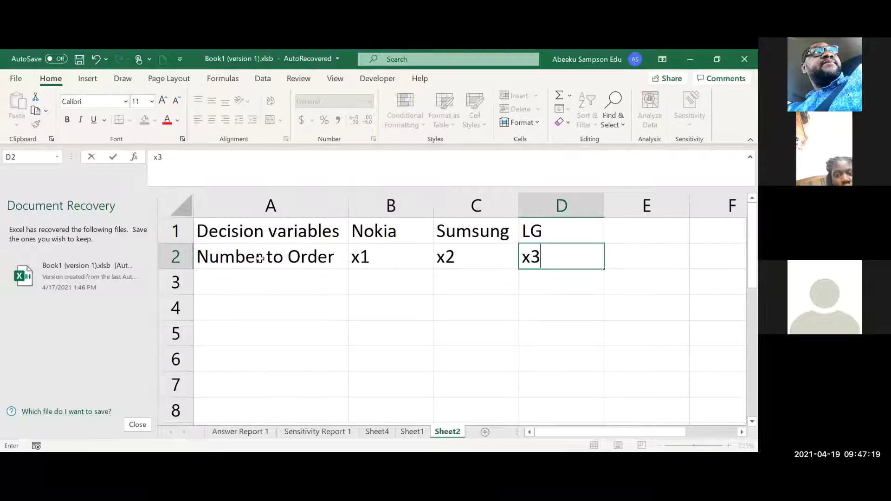
pyautogui.press('Return')
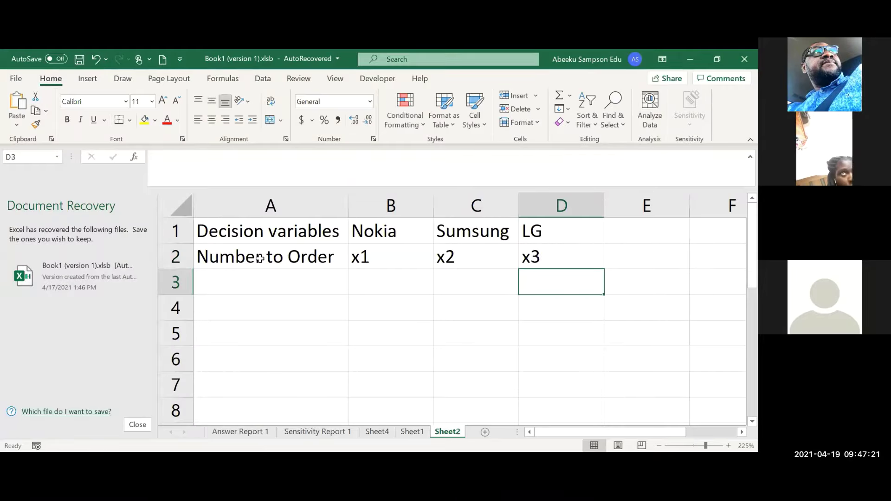
# Step: Replace the Number to Order entries for all three products in B2 to D2 with 0
pyautogui.press('Up')
pyautogui.press('Left')
pyautogui.press('Left')
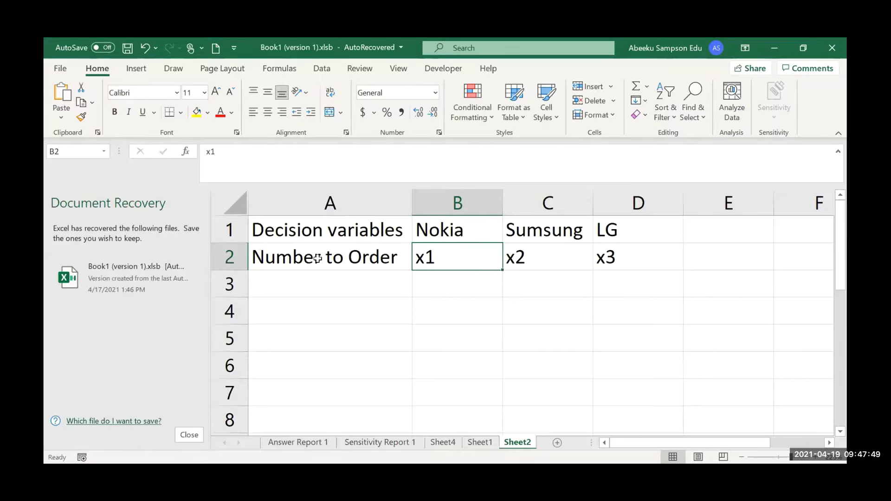
pyautogui.write('0')
pyautogui.press('Tab')
pyautogui.write('0')
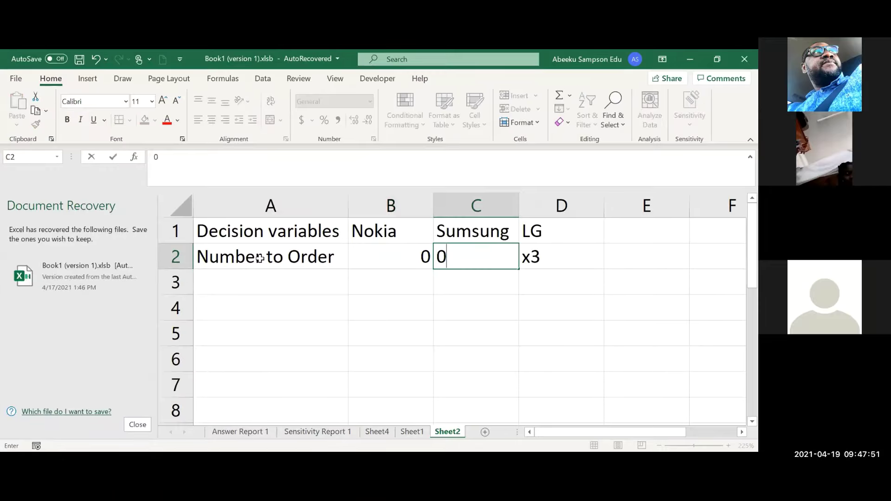
pyautogui.press('Tab')
pyautogui.write('0')
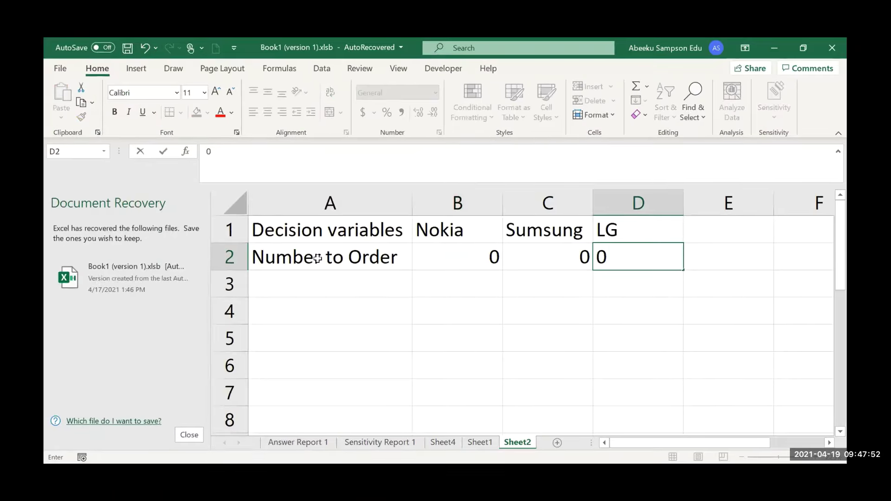
pyautogui.press('Return')
# Step: Enter the row label "Unit Profit" in cell A3
pyautogui.press('Left')
pyautogui.press('Left')
pyautogui.press('Left')
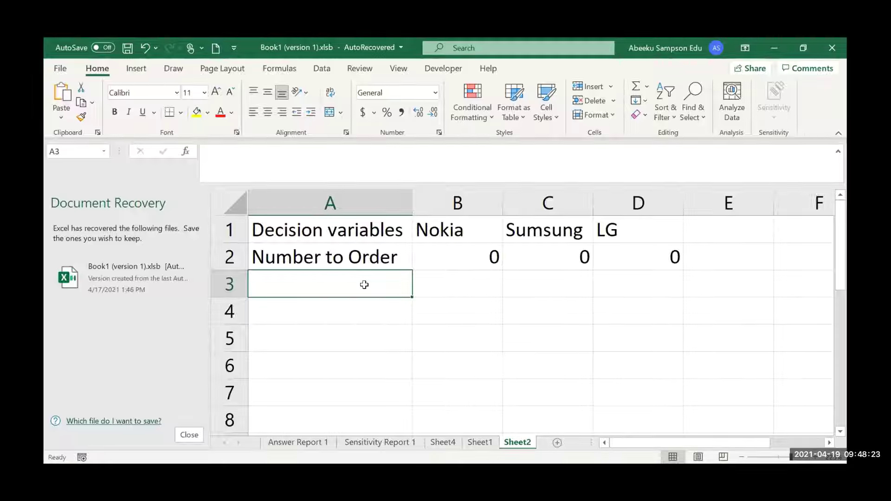
pyautogui.write('Uni')
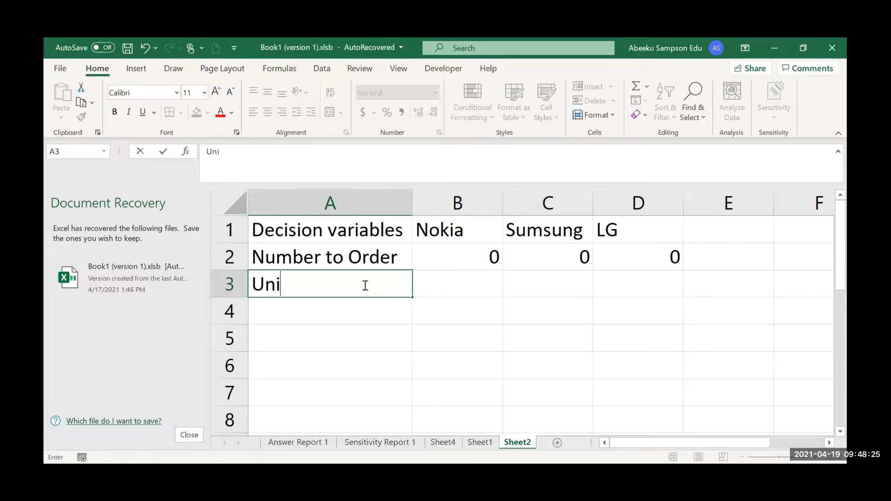
pyautogui.write('t Profit')
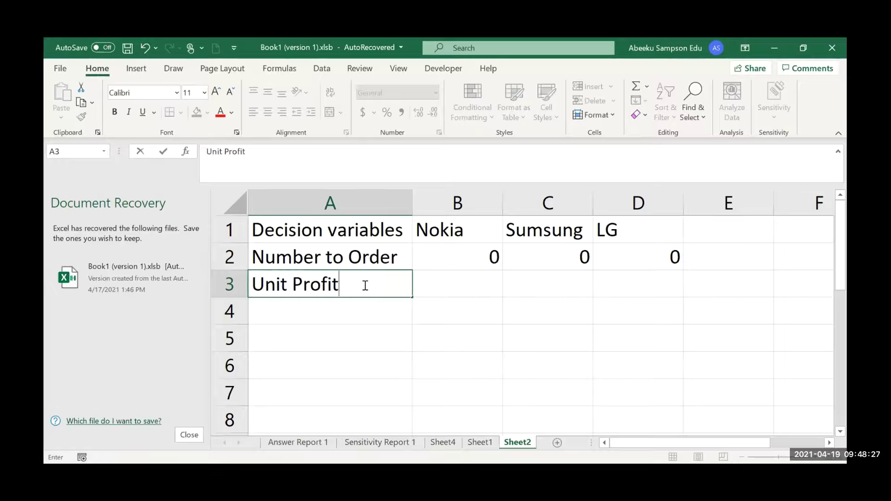
pyautogui.press('Return')
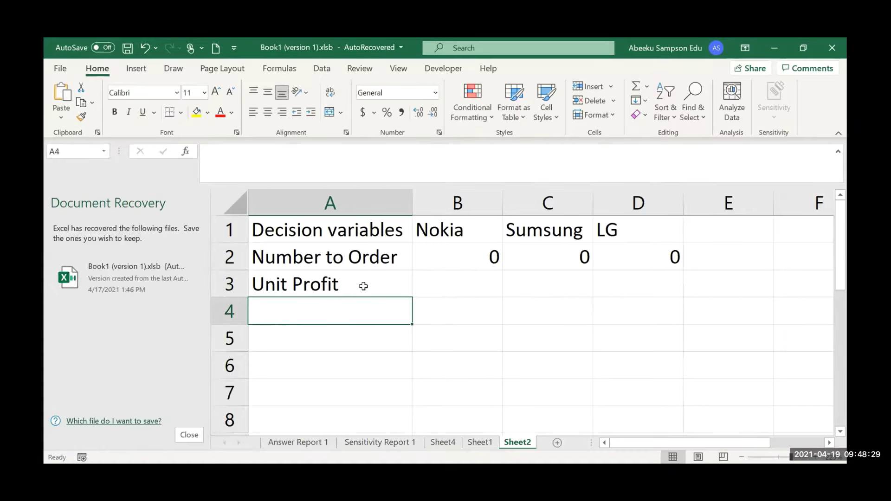
# Step: Enter the unit profits 100 for Nokia, 300 for Sumsung and 50 for LG in cells B3 to D3
pyautogui.click(365, 280)
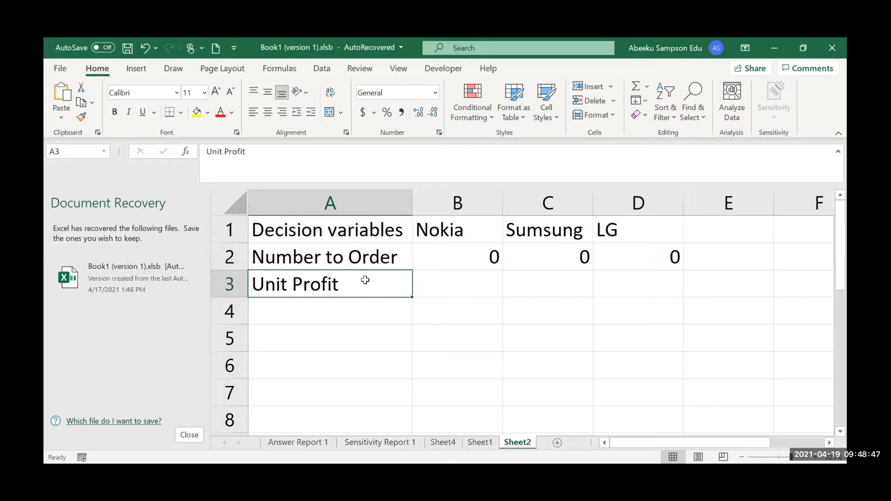
pyautogui.press('Right')
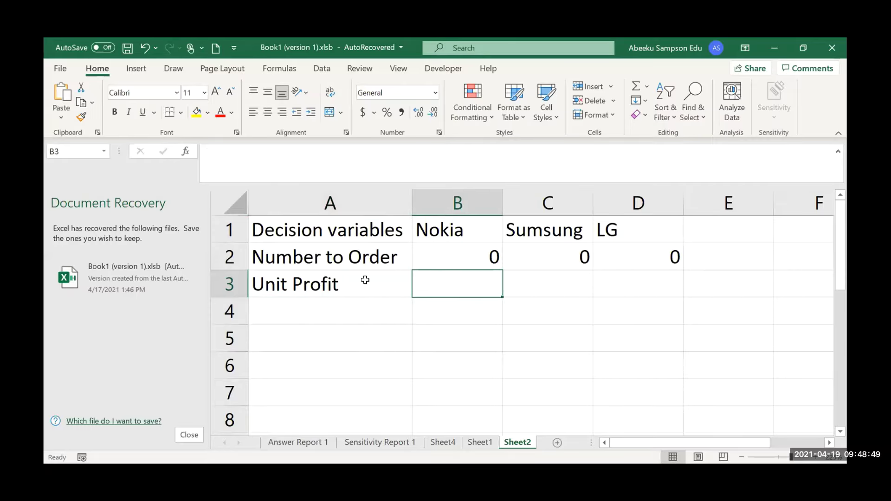
pyautogui.write('100')
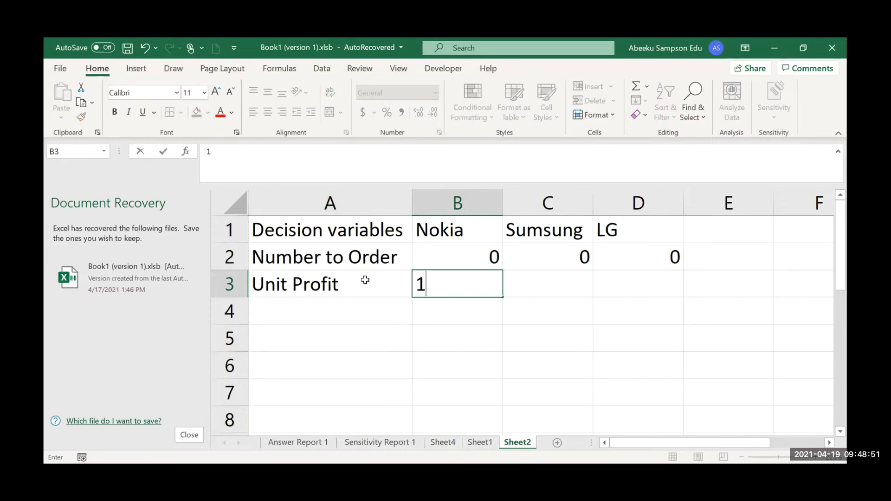
pyautogui.press('Tab')
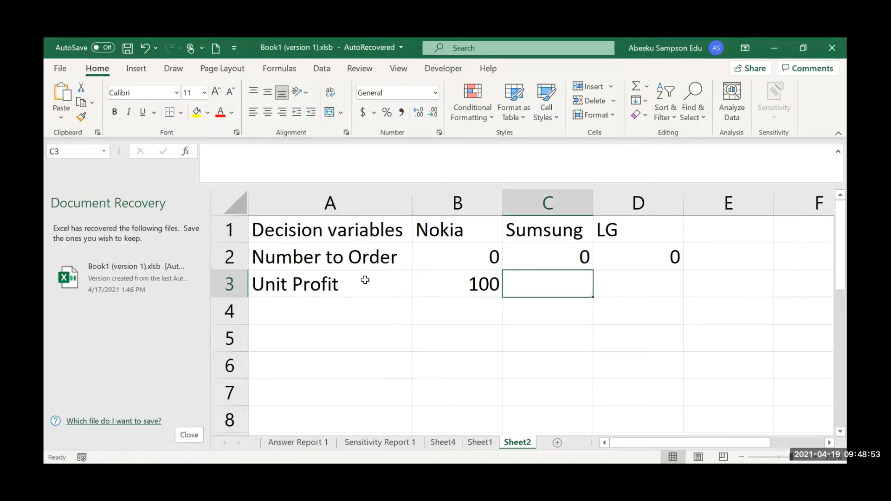
pyautogui.write('300')
pyautogui.press('Tab')
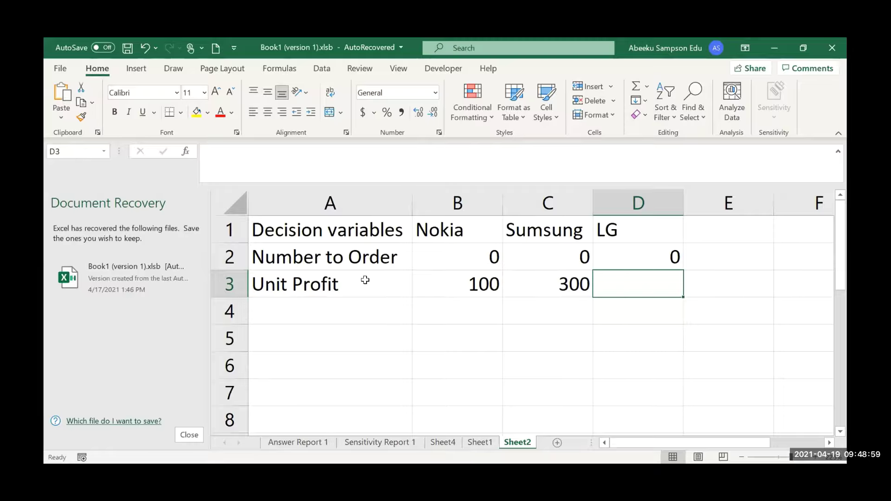
pyautogui.write('50')
pyautogui.press('Return')
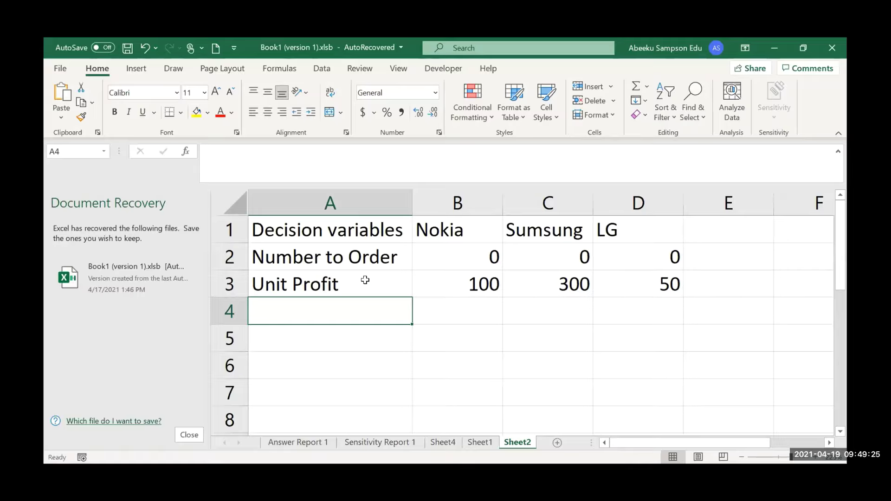
# Step: Enter the row label "Ojective Function" in cell A4 and select the cell beside it, B4
pyautogui.write('Ojecti')
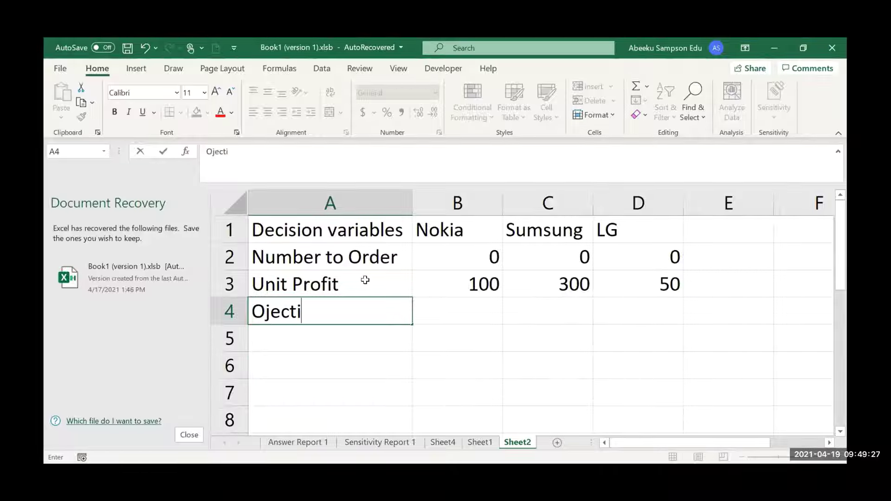
pyautogui.write('ve Fu')
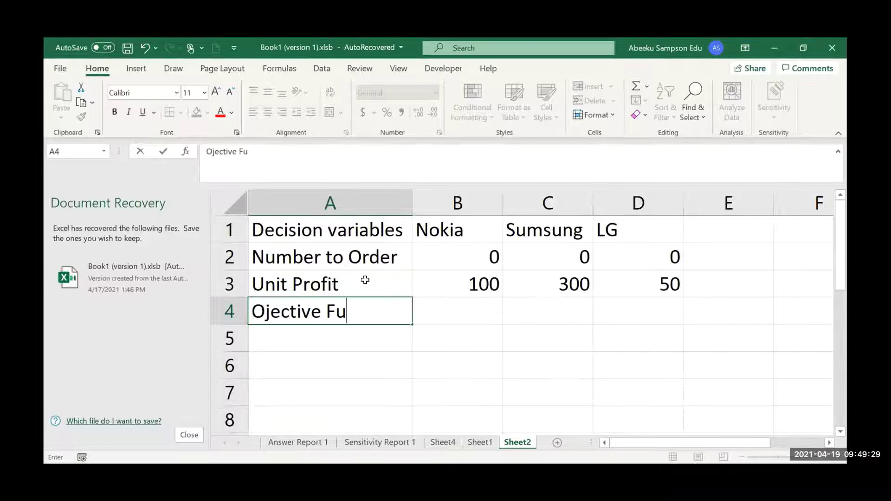
pyautogui.write('nction')
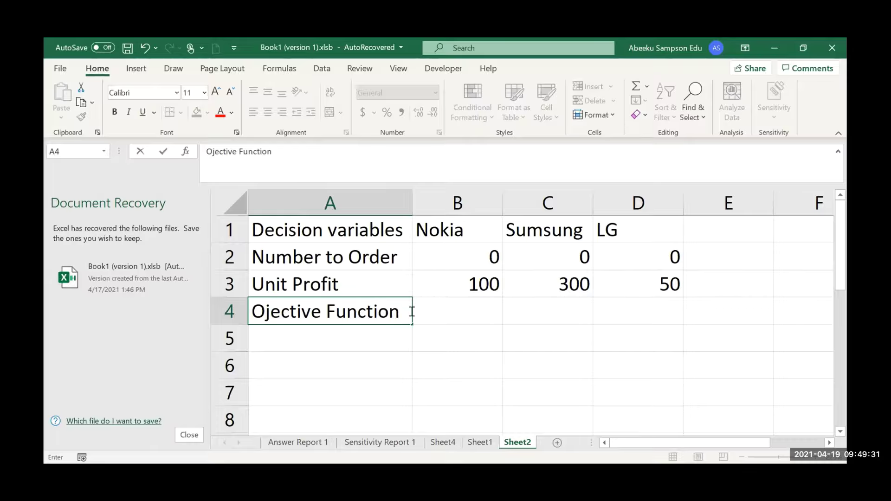
pyautogui.click(393, 334)
pyautogui.click(432, 319)
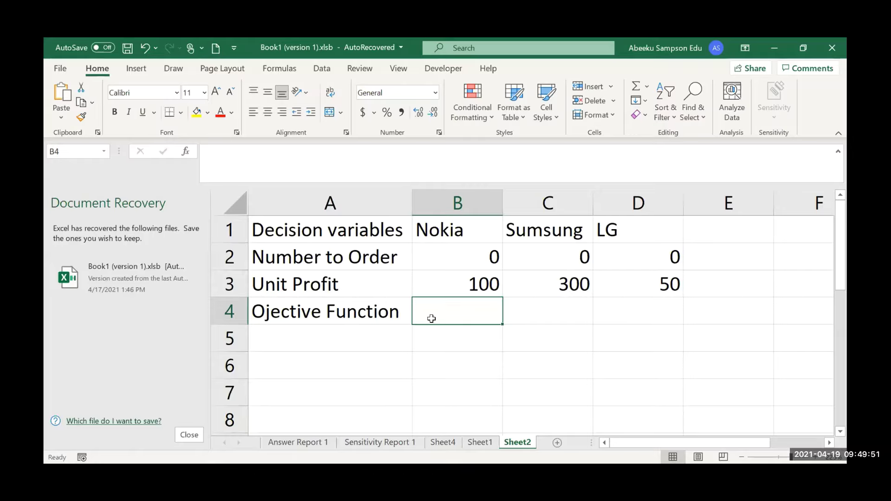
# Step: Enter the row label "Total Profit" in cell A5 and select the cell beside it, B5
pyautogui.click(367, 345)
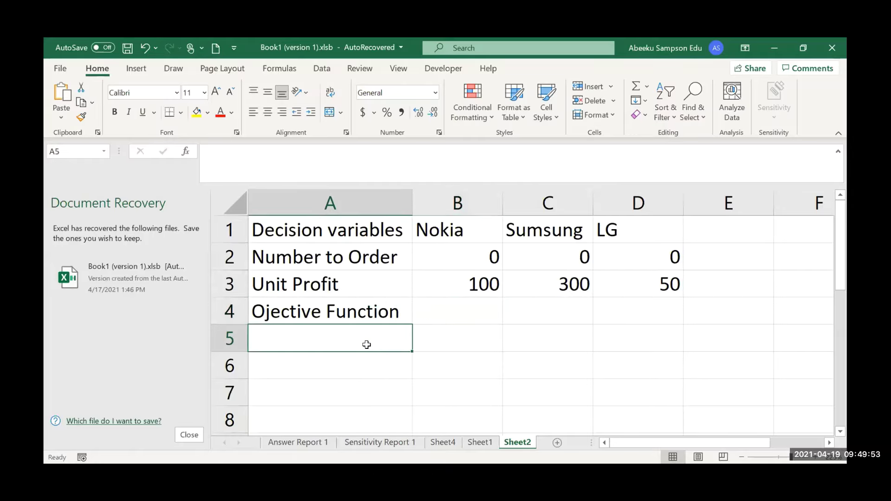
pyautogui.write('To')
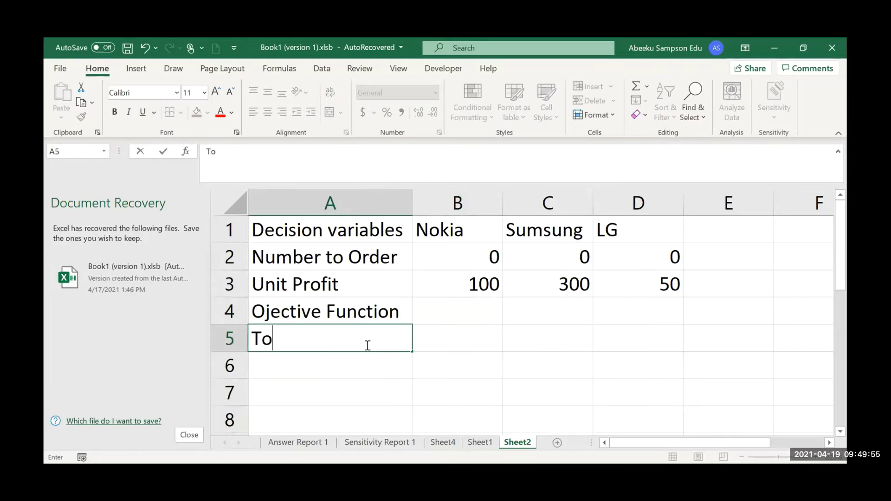
pyautogui.write('tal Pro')
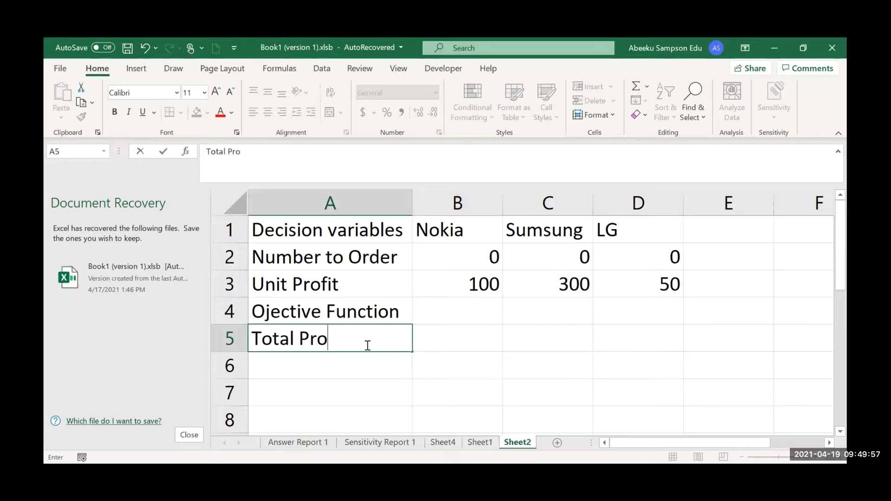
pyautogui.write('fit')
pyautogui.click(417, 345)
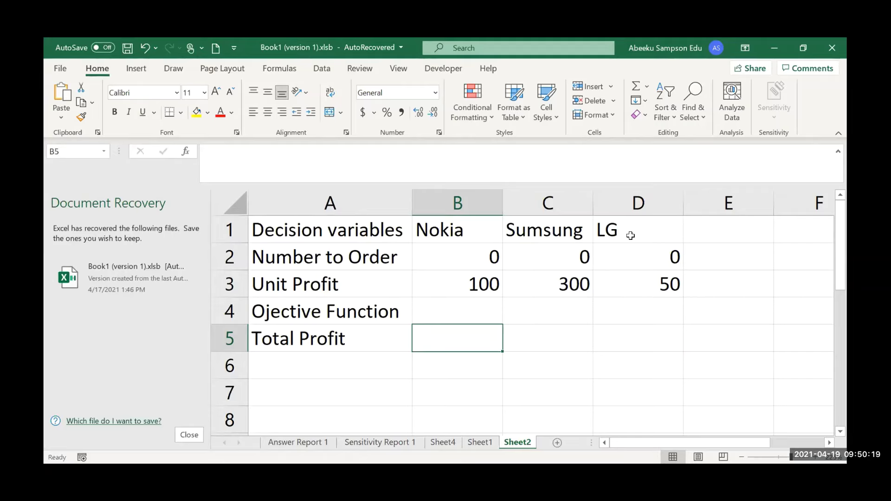
# Step: Enter the formula =B3*B2+C3*C2+D3*D2 in cell B5 to calculate the total profit, and reselect that cell
pyautogui.write('=')
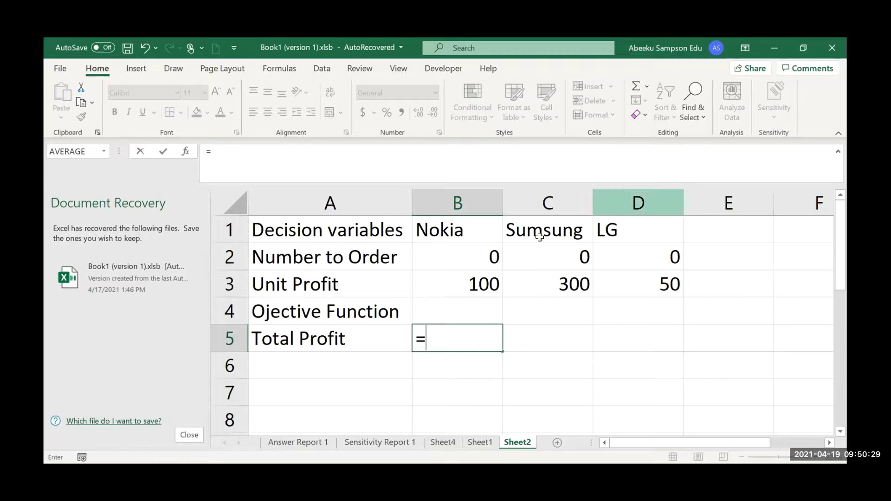
pyautogui.click(464, 286)
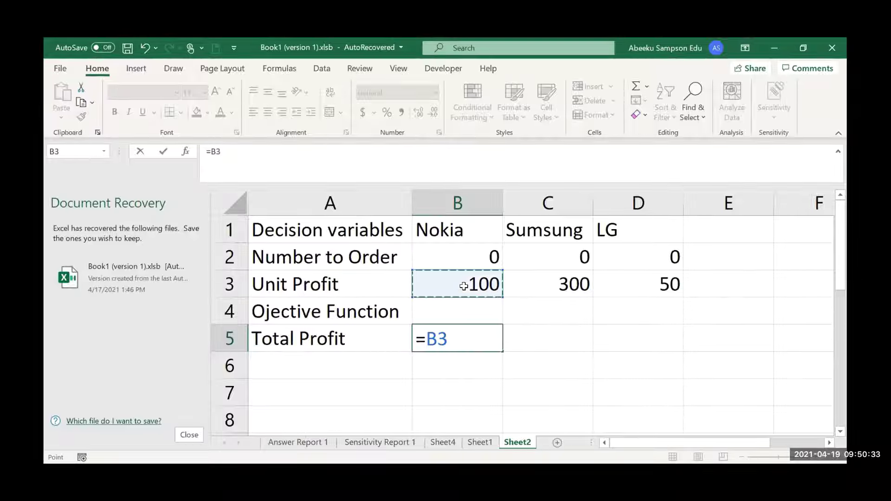
pyautogui.write('*')
pyautogui.click(471, 253)
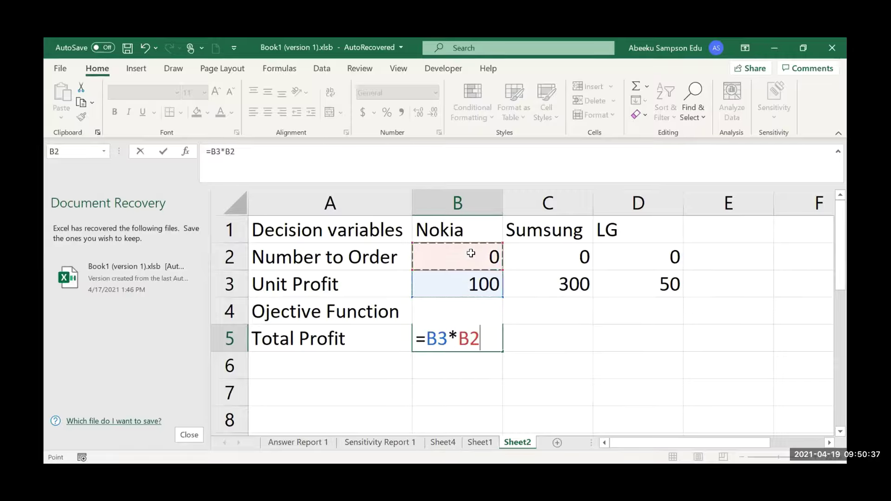
pyautogui.write('+')
pyautogui.click(530, 289)
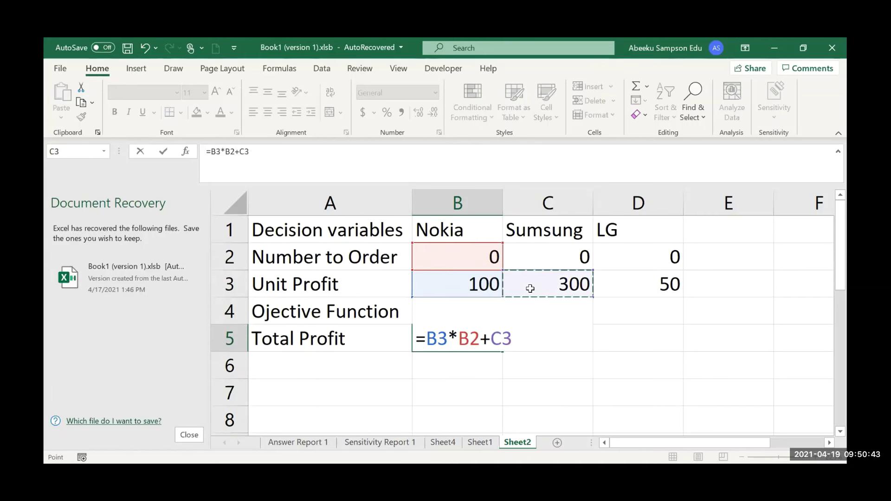
pyautogui.write('*')
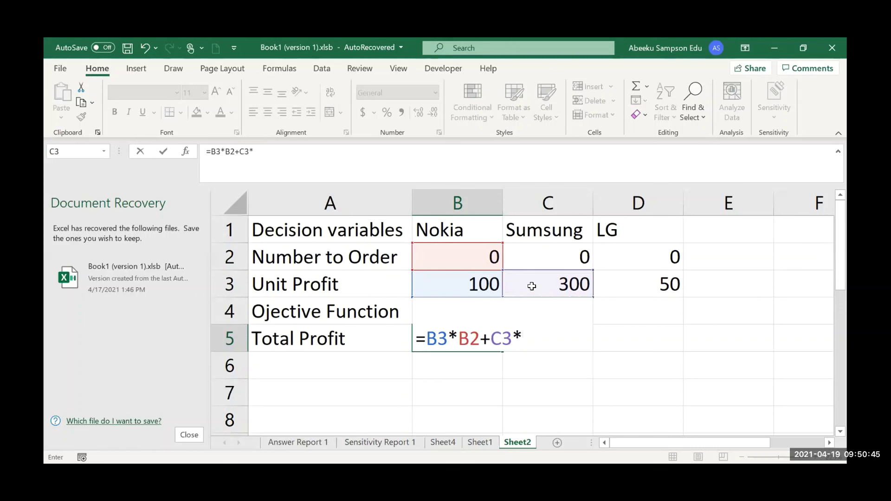
pyautogui.click(543, 252)
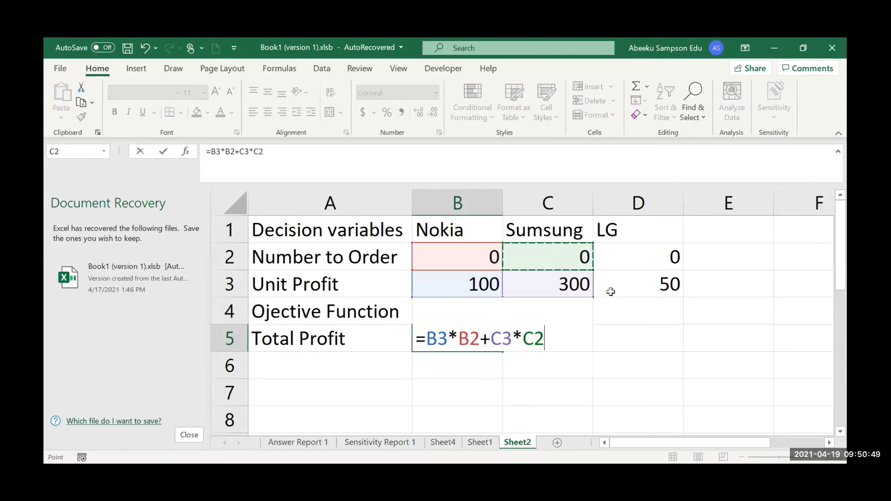
pyautogui.write('+')
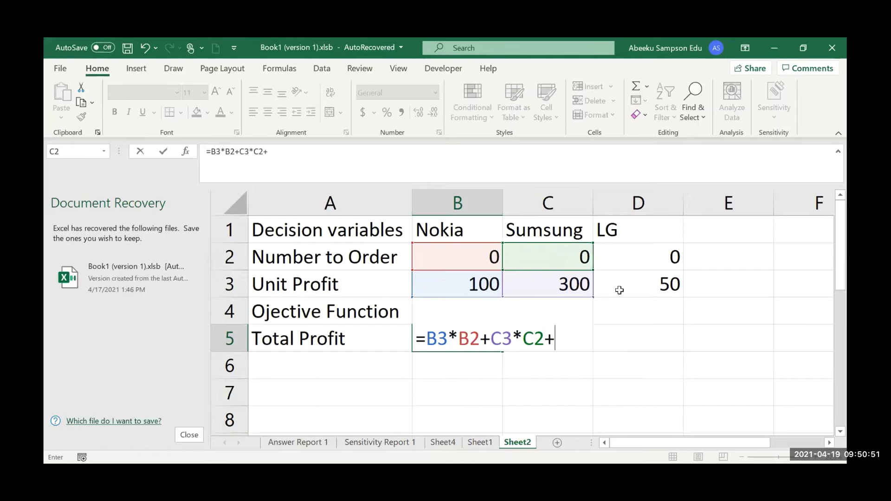
pyautogui.click(620, 291)
pyautogui.write('*')
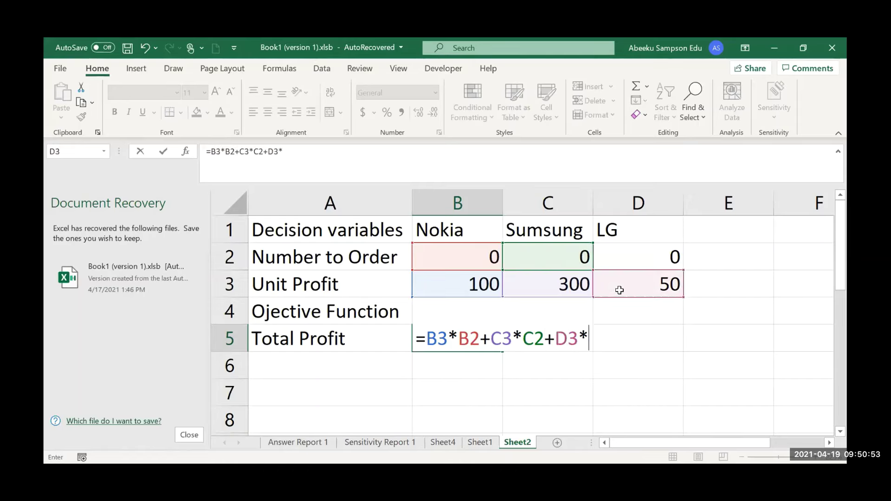
pyautogui.click(631, 261)
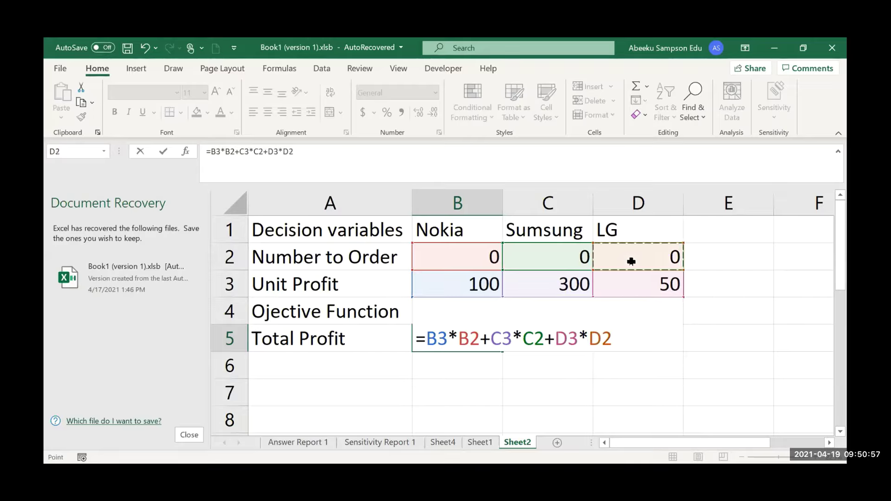
pyautogui.press('Return')
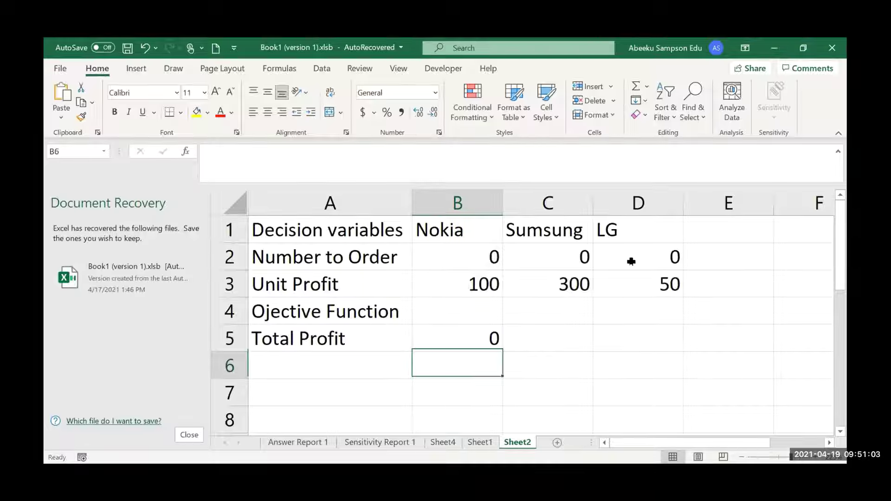
pyautogui.press('Up')
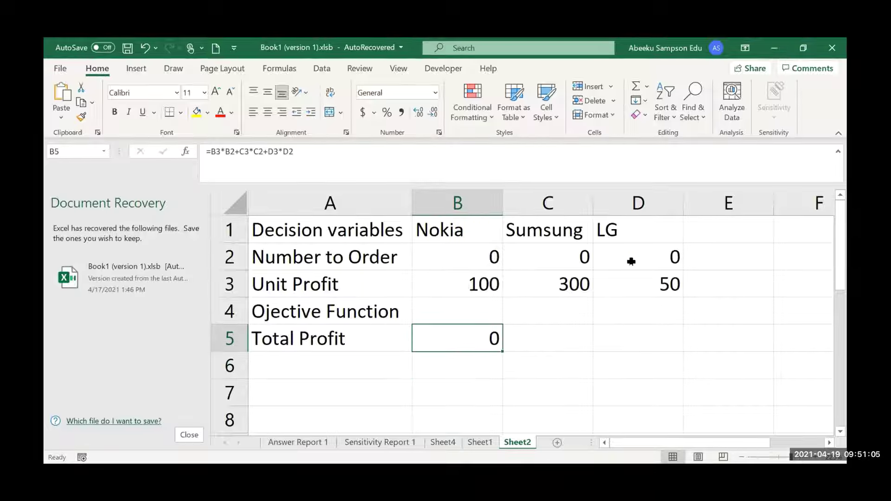
pyautogui.hotkey('shift', 'F2')
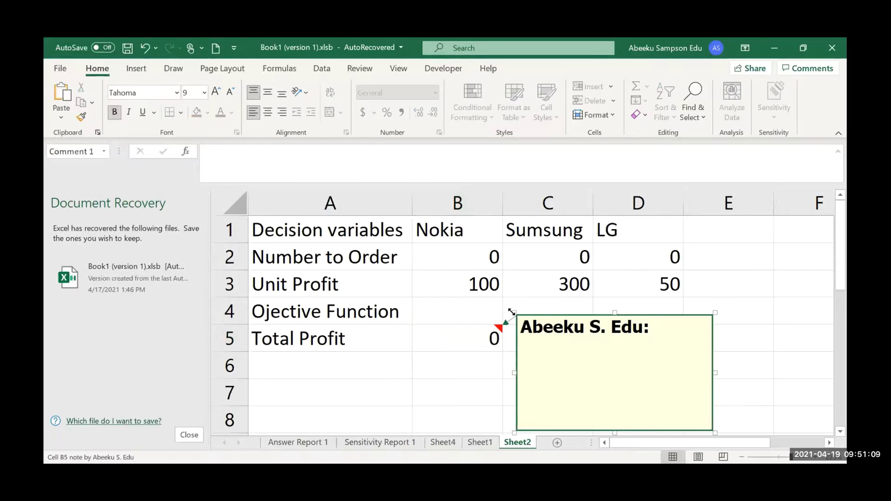
pyautogui.rightClick(555, 314)
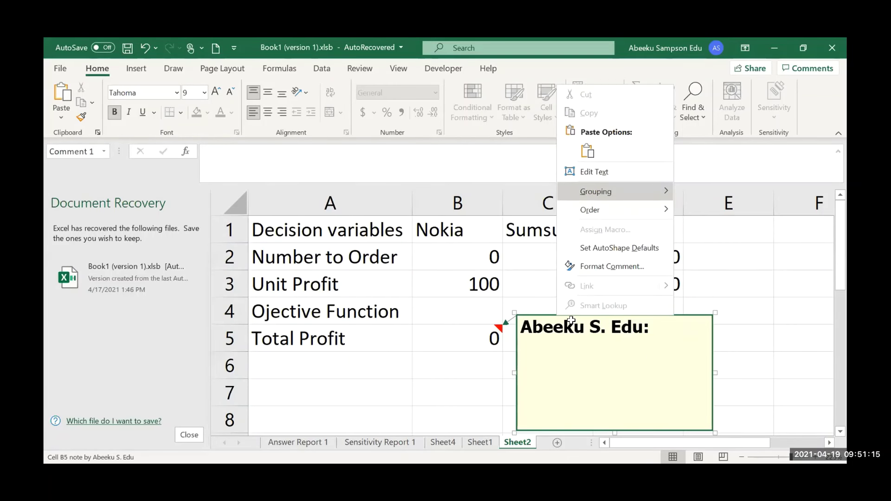
pyautogui.press('Escape')
pyautogui.press('Escape')
pyautogui.press('Right')
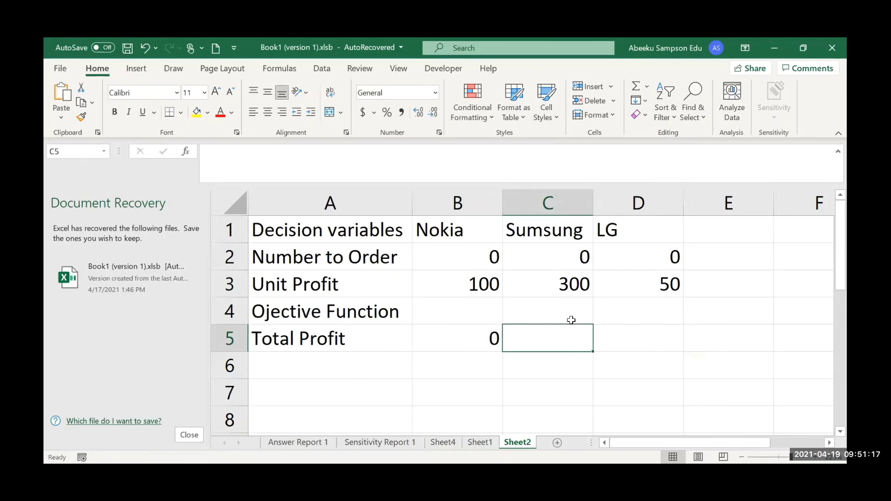
pyautogui.press('Left')
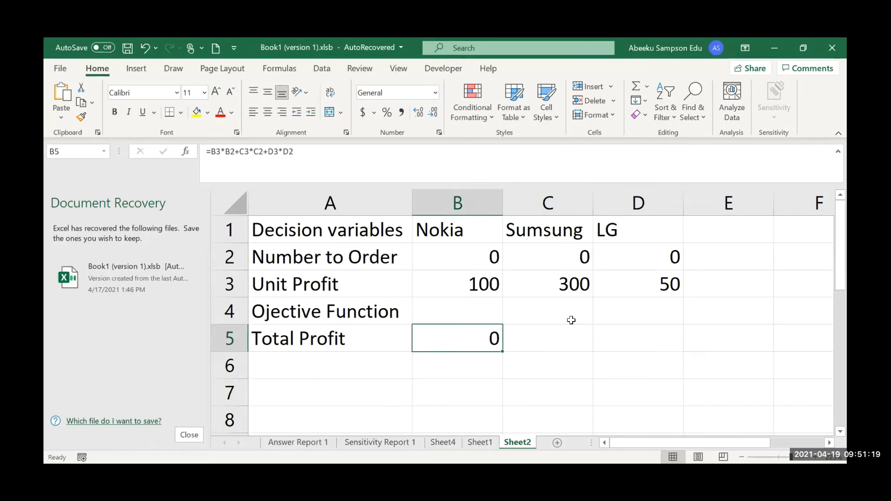
pyautogui.hotkey('ctrl', 'f')
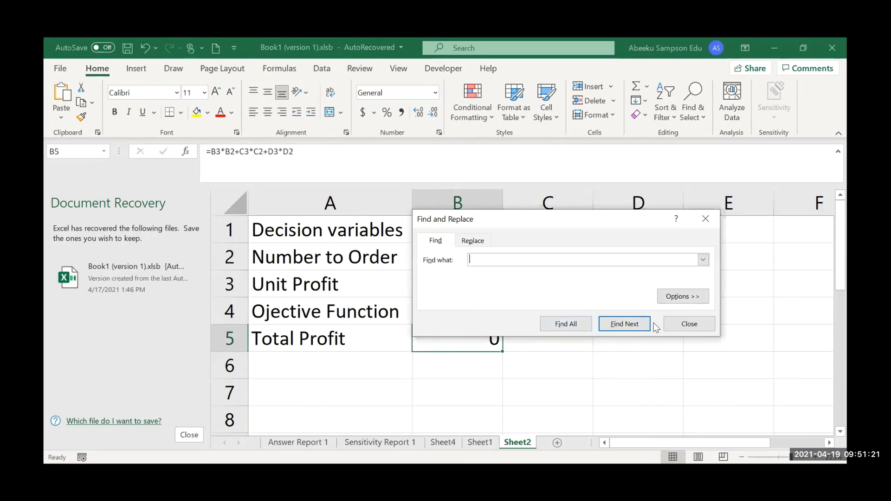
pyautogui.press('Escape')
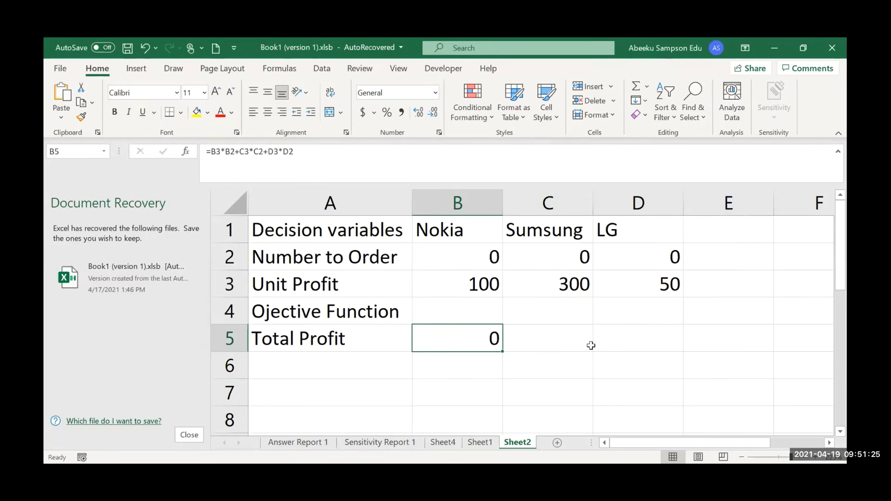
pyautogui.hotkey('ctrl', 'f')
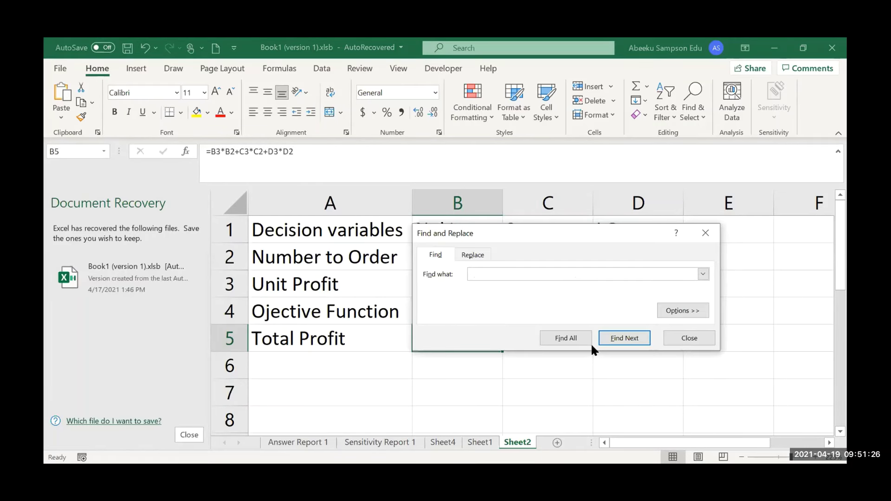
pyautogui.click(672, 339)
pyautogui.press('alt')
pyautogui.click(671, 339)
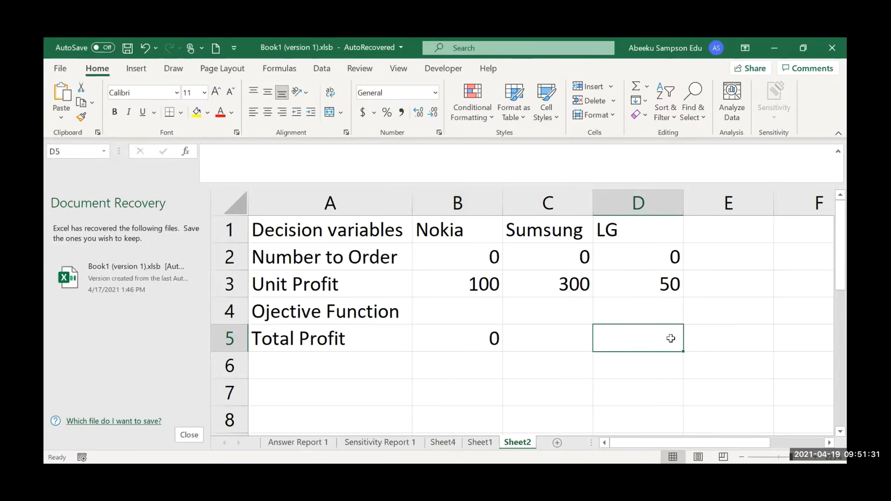
pyautogui.click(491, 335)
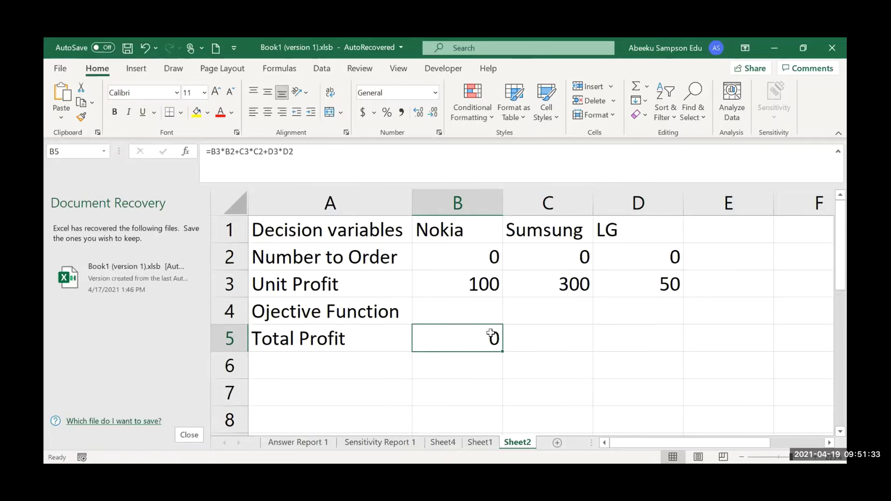
pyautogui.press('Right')
pyautogui.press('Left')
# Step: Replace the total profit formula in cell B5 with =SUMPRODUCT(B2:D2,B3:D3) and reselect the cell
pyautogui.doubleClick(492, 335)
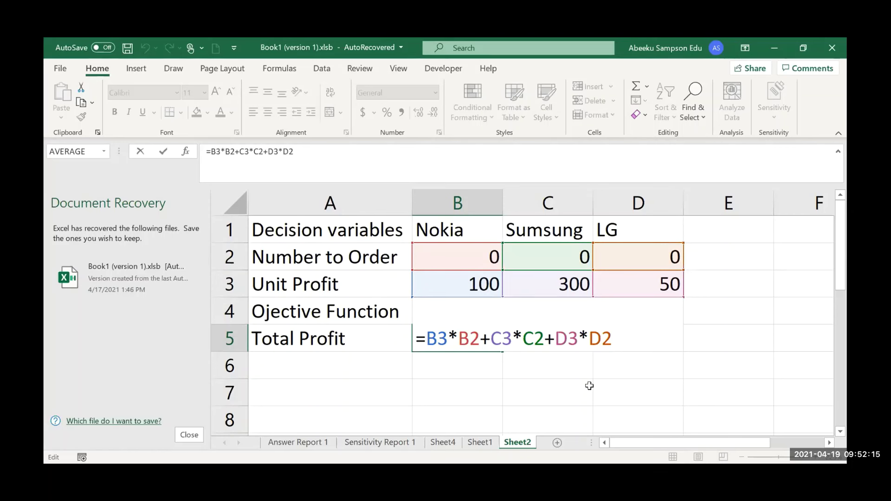
pyautogui.press('BackSpace')
pyautogui.press('BackSpace')
pyautogui.press('BackSpace')
pyautogui.press('BackSpace')
pyautogui.press('BackSpace')
pyautogui.press('BackSpace')
pyautogui.press('BackSpace')
pyautogui.press('BackSpace')
pyautogui.press('BackSpace')
pyautogui.press('BackSpace')
pyautogui.press('BackSpace')
pyautogui.press('BackSpace')
pyautogui.press('BackSpace')
pyautogui.press('BackSpace')
pyautogui.press('BackSpace')
pyautogui.press('BackSpace')
pyautogui.press('BackSpace')
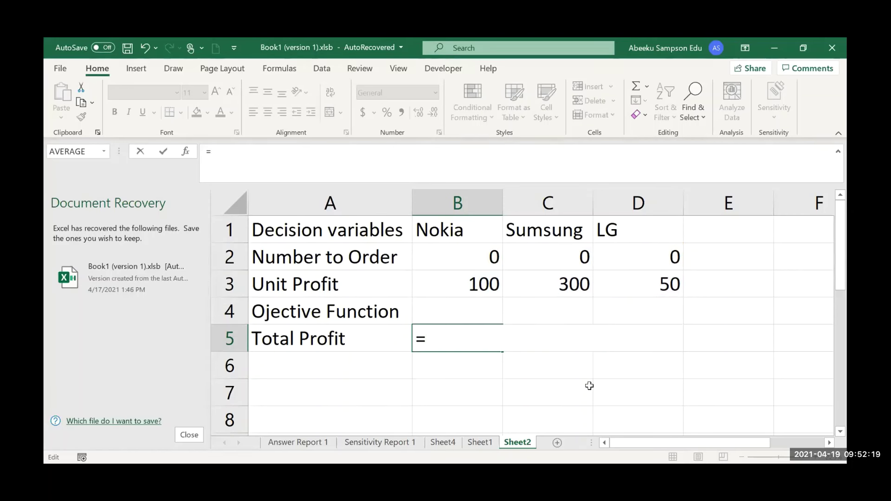
pyautogui.write('sumpro')
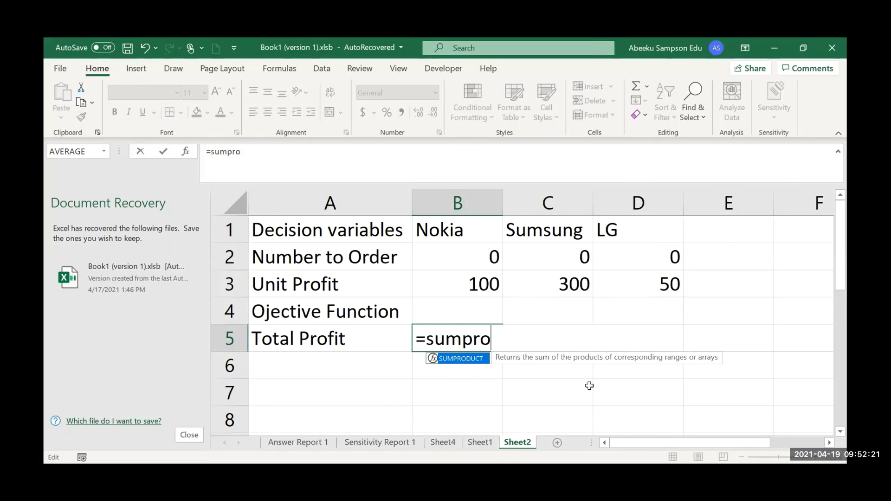
pyautogui.doubleClick(461, 360)
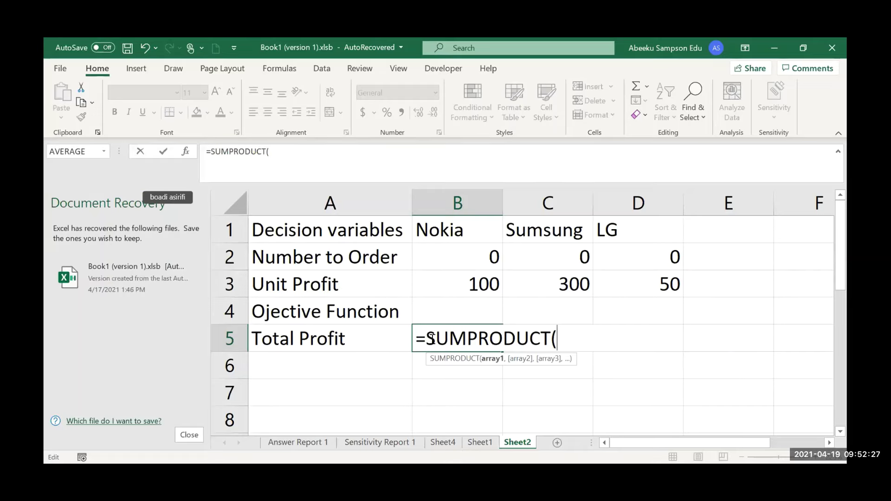
pyautogui.click(457, 258)
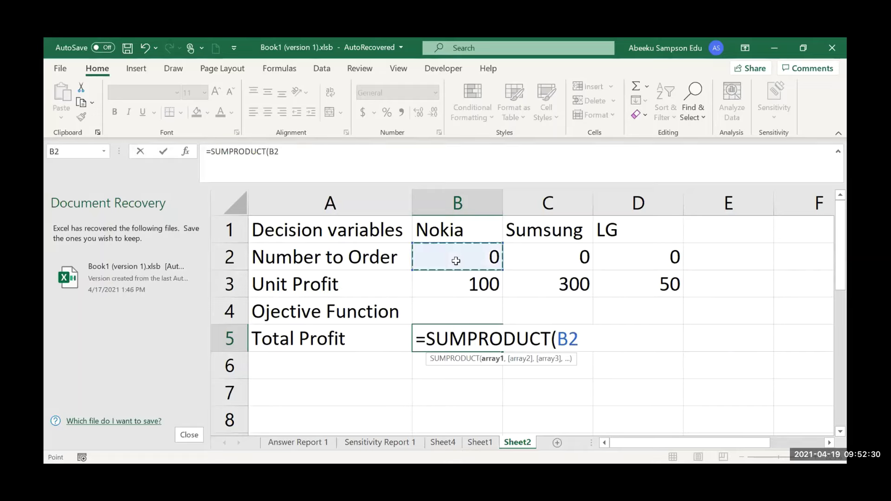
pyautogui.keyDown('shift'); pyautogui.click(614, 257); pyautogui.keyUp('shift')
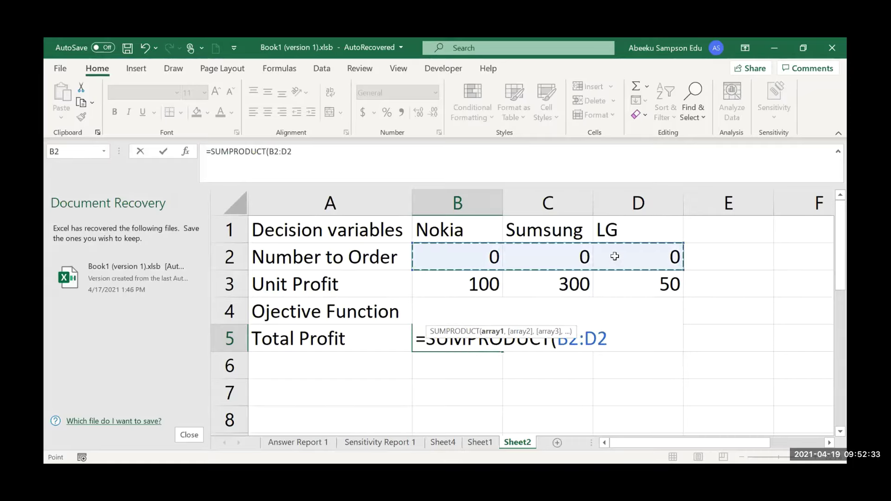
pyautogui.write('<')
pyautogui.press('BackSpace')
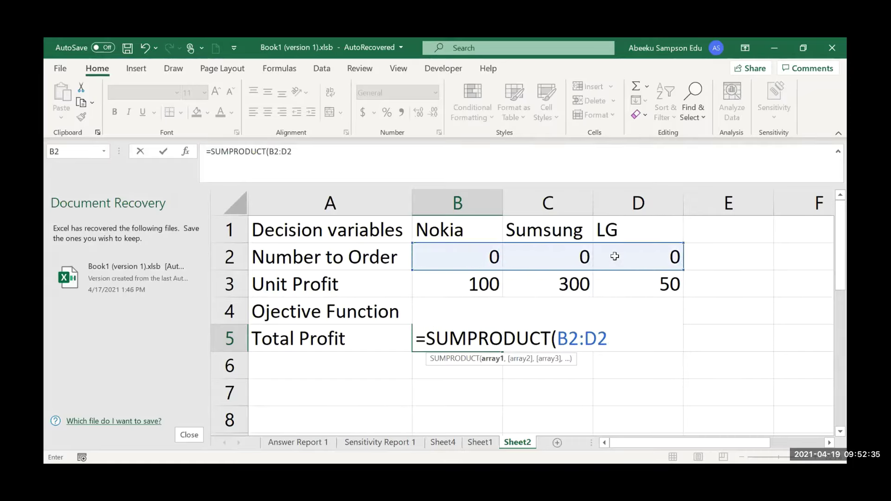
pyautogui.write(',')
pyautogui.click(492, 277)
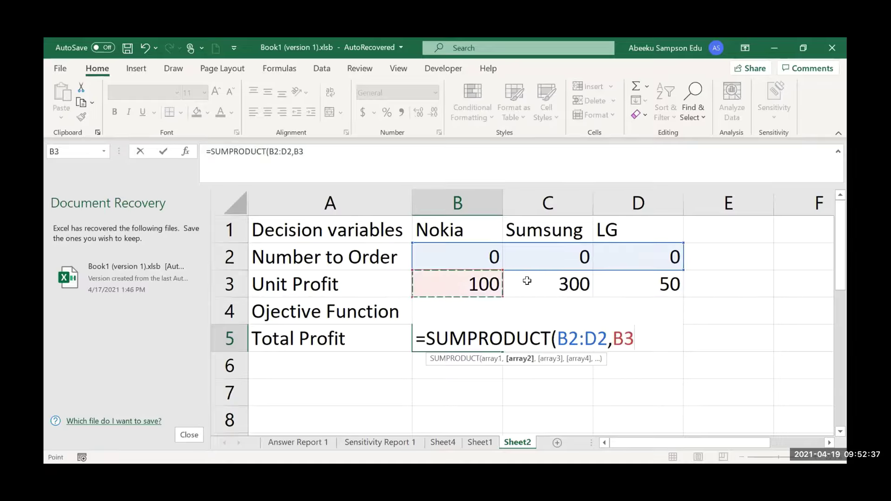
pyautogui.keyDown('shift'); pyautogui.click(612, 274); pyautogui.keyUp('shift')
pyautogui.write(')')
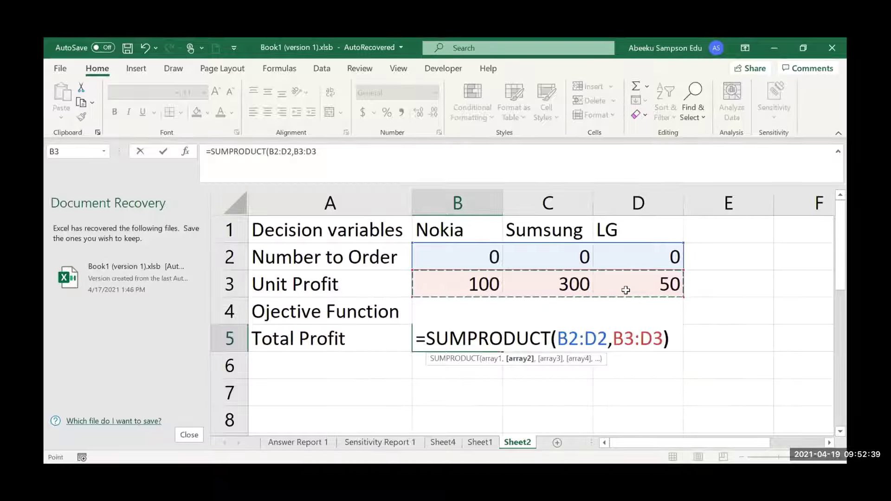
pyautogui.press('Return')
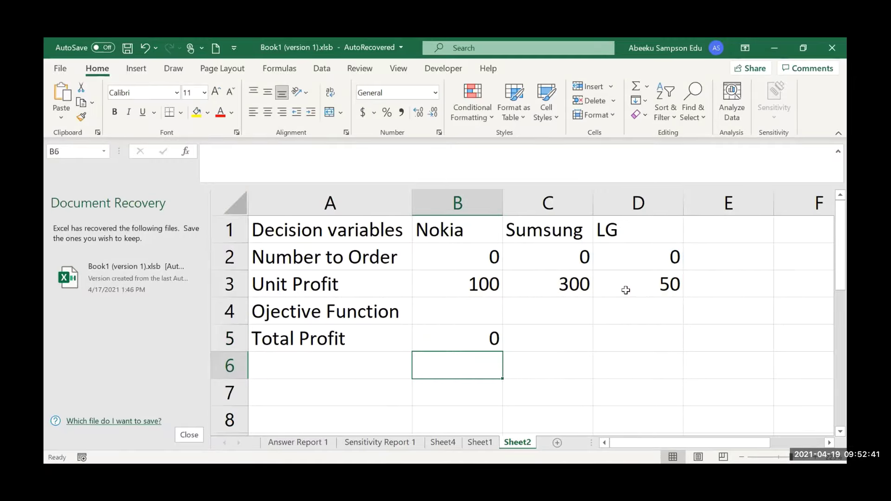
pyautogui.press('Up')
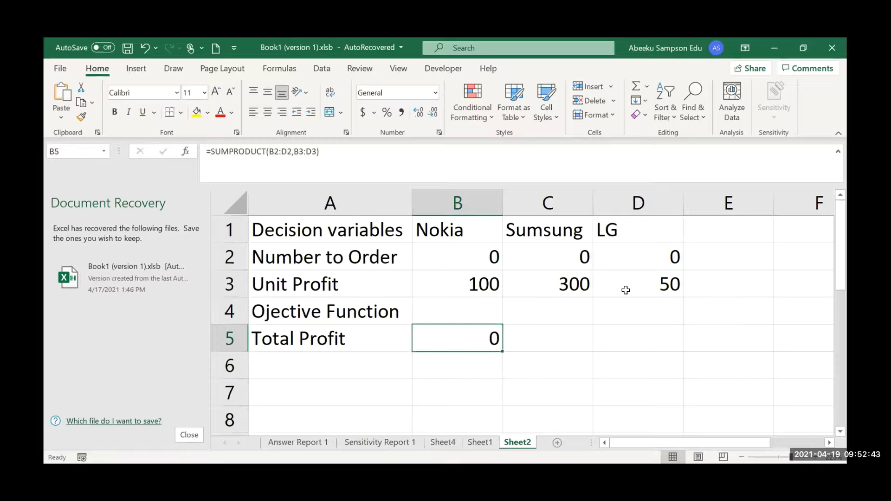
# Step: Check the total profit formula in cell B5 and enter the section label "Constraints" in cell A6
pyautogui.press('F2')
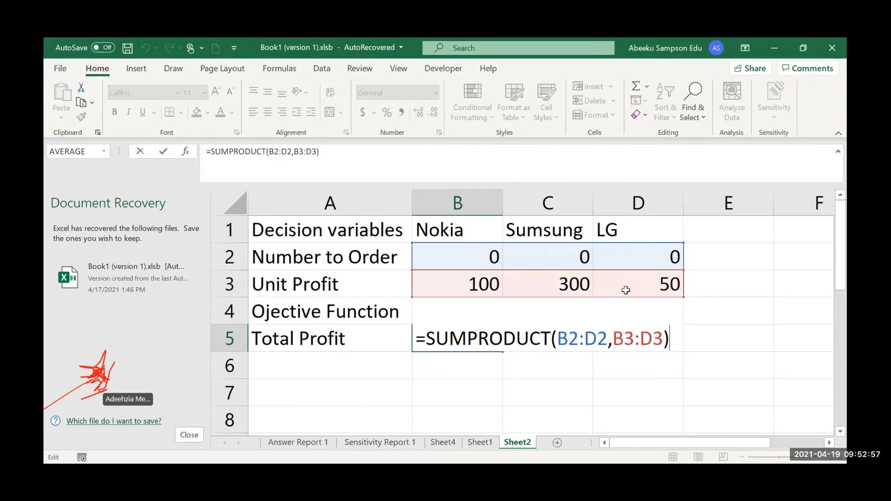
pyautogui.click(369, 361)
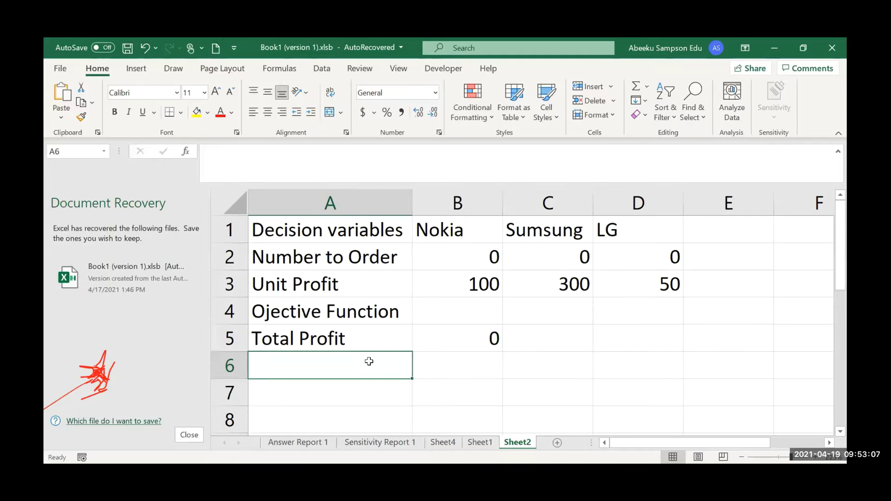
pyautogui.write('Constrai')
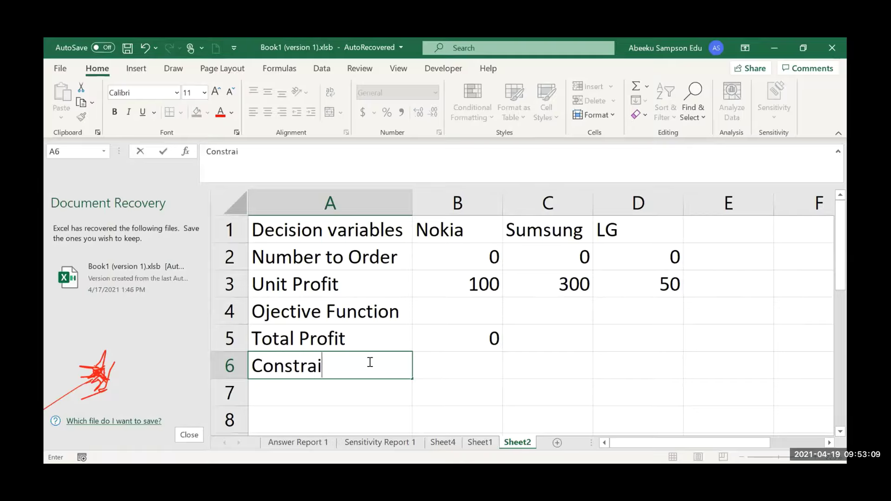
pyautogui.write('nts')
pyautogui.press('Return')
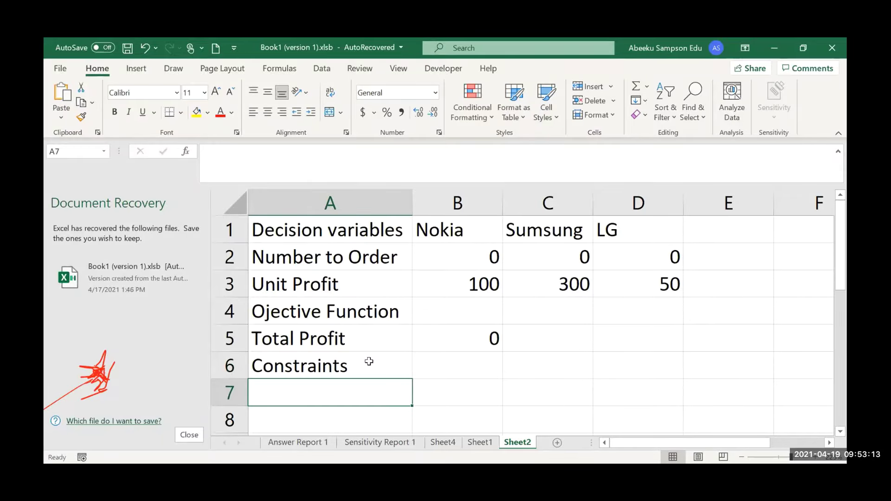
# Step: Enter the constraint label "Space/Storage" in cell A7 and select the cell beside it, B7
pyautogui.write('Spac')
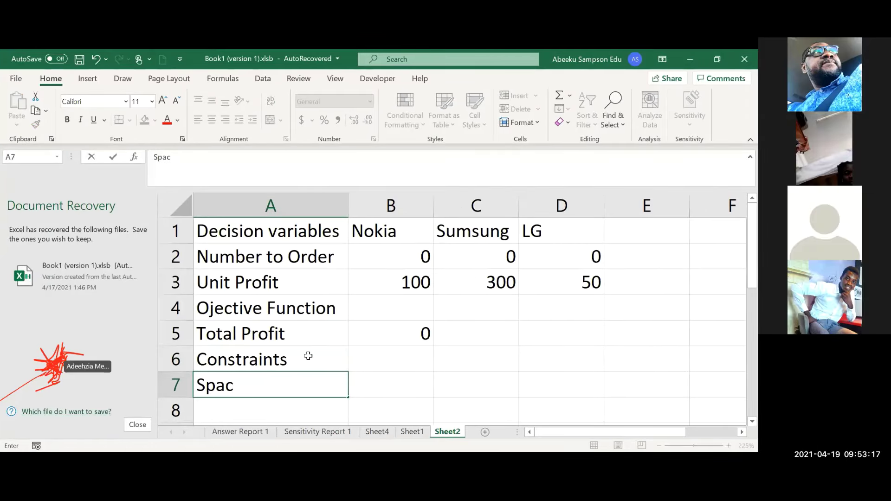
pyautogui.write('e/S')
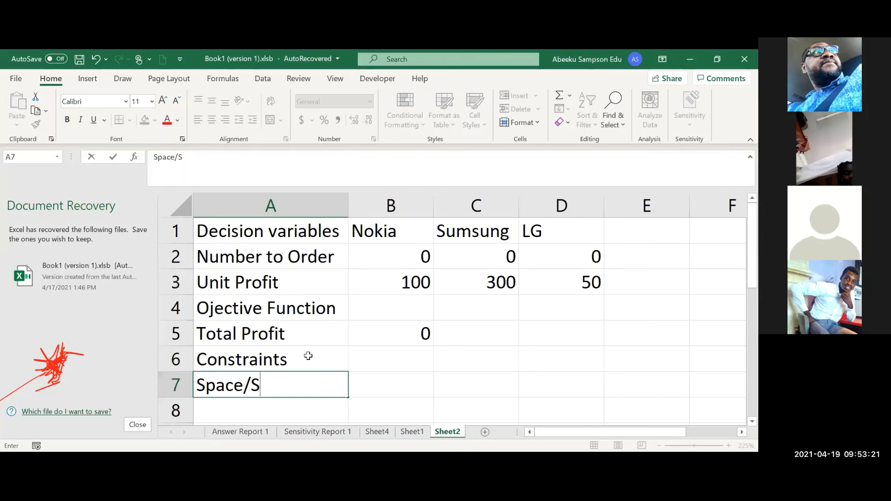
pyautogui.write('torage')
pyautogui.click(361, 386)
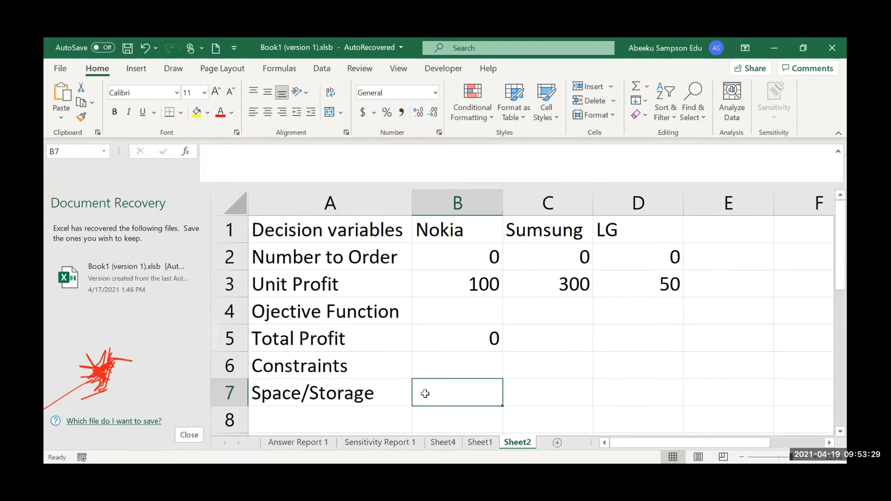
# Step: Enter the Space/Storage coefficients 0.05, 0.1 and 0.05 for the three phone brands in cells B7 to D7
pyautogui.click(459, 229)
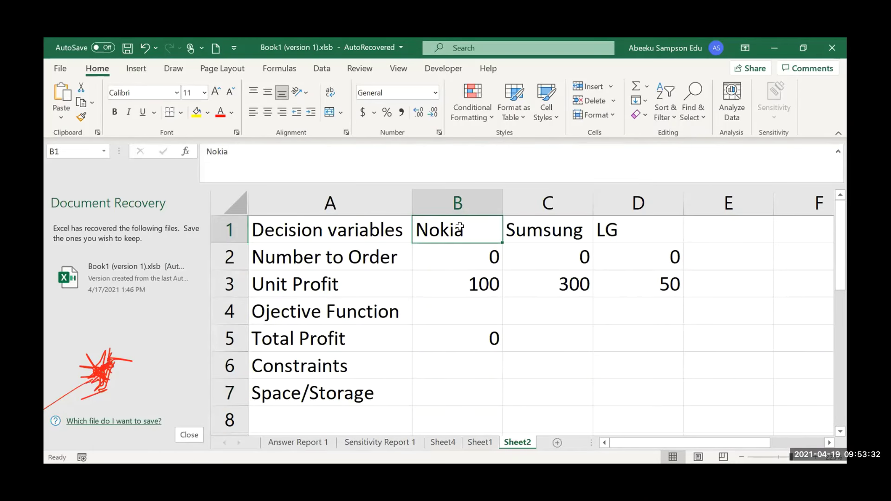
pyautogui.click(443, 392)
pyautogui.write('0.-0')
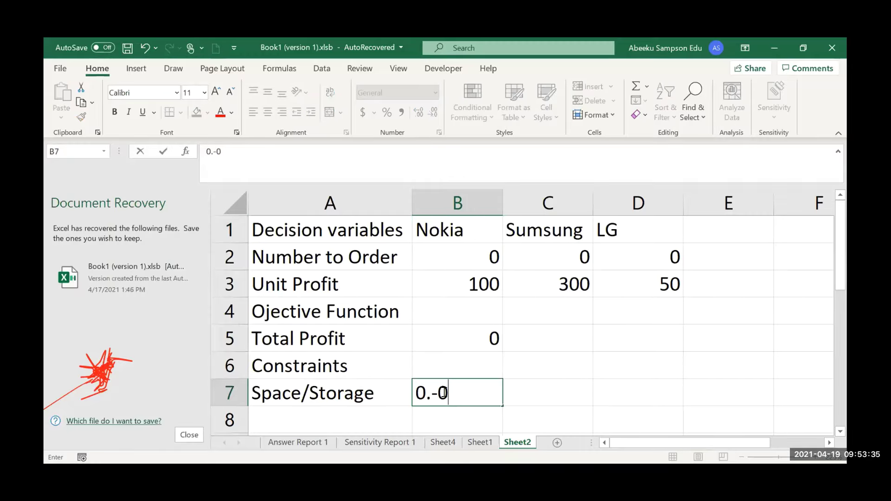
pyautogui.press('BackSpace')
pyautogui.press('BackSpace')
pyautogui.write('05')
pyautogui.press('Tab')
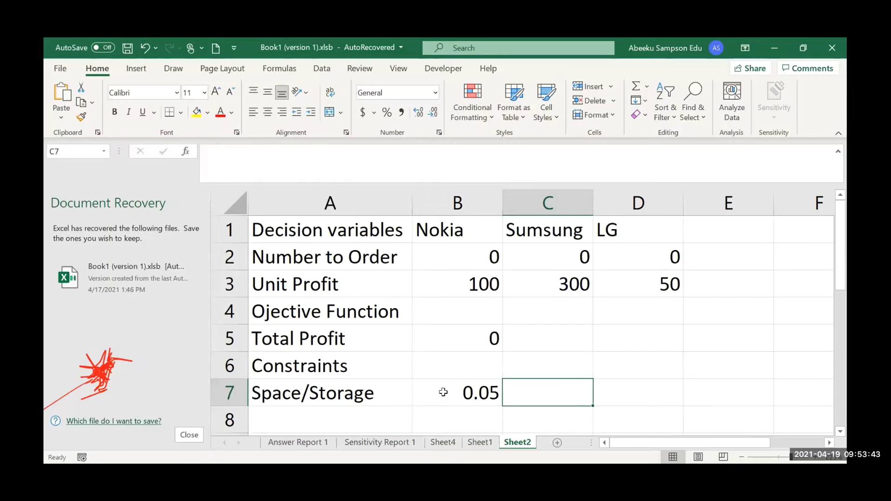
pyautogui.write('0.1')
pyautogui.press('Tab')
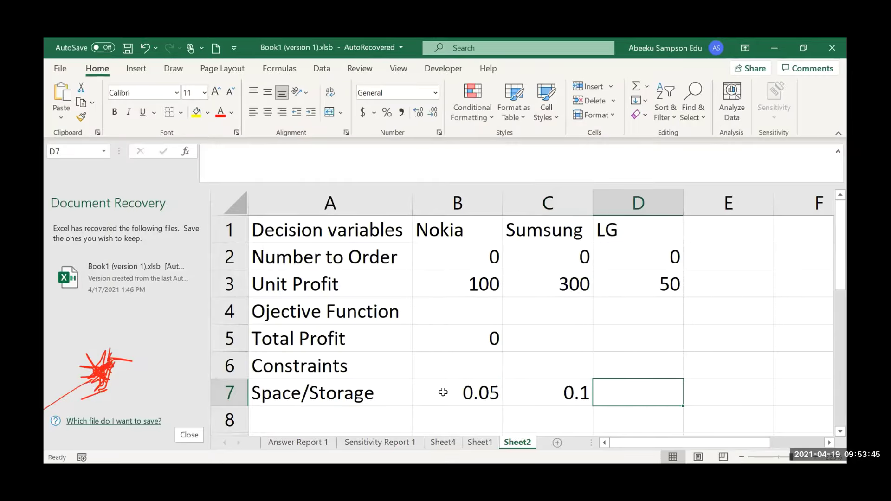
pyautogui.write('0.05')
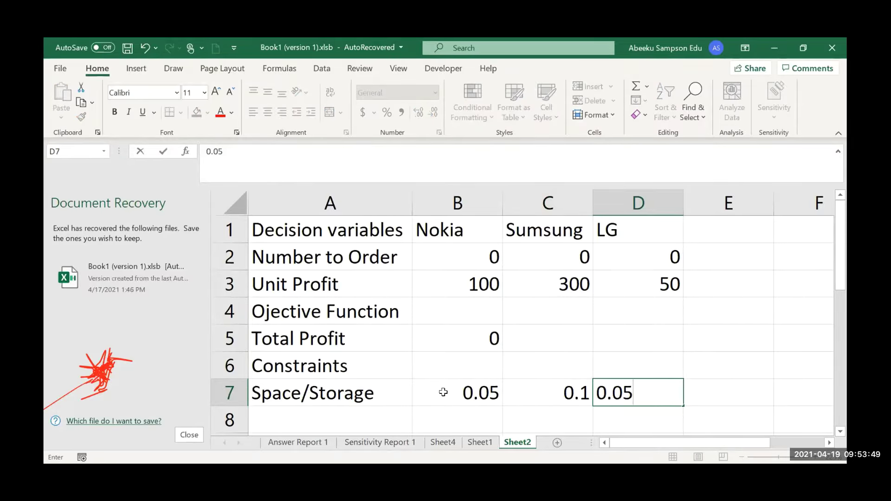
# Step: Enter the column heading "Available" in cell F6 and the available storage 10.1 in cell F7
pyautogui.click(805, 372)
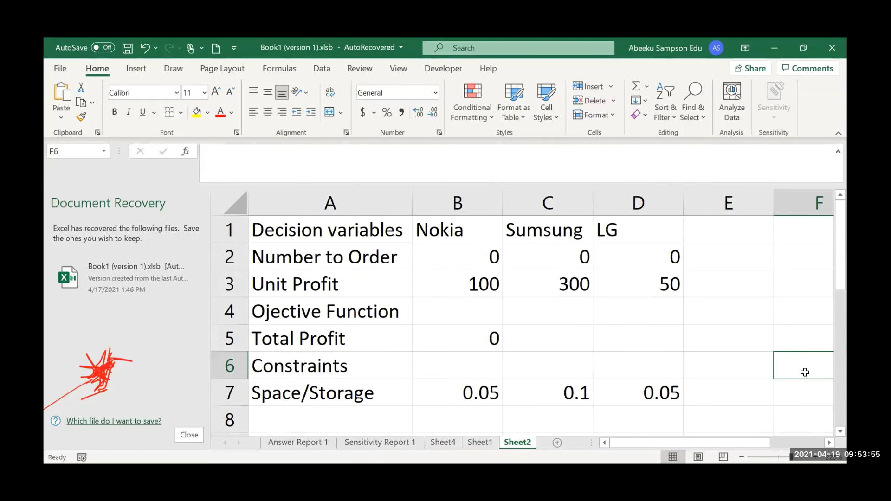
pyautogui.write('Avai')
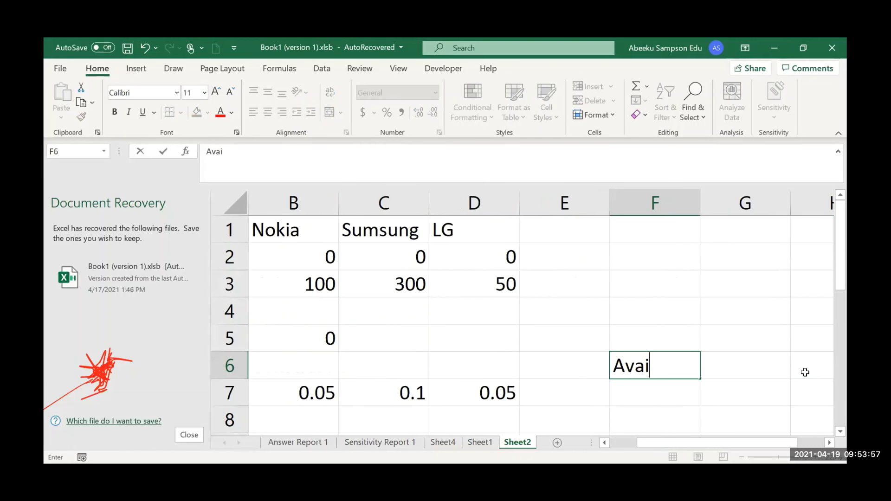
pyautogui.write('lable')
pyautogui.click(630, 385)
pyautogui.write('10.1')
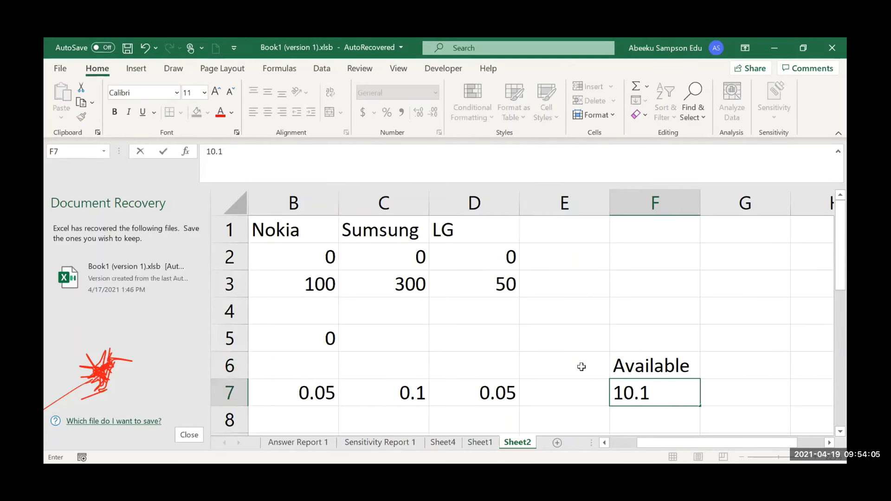
# Step: Enter the column heading "Utilization" in cell E6 and widen column E slightly to fit it
pyautogui.click(580, 367)
pyautogui.write('U')
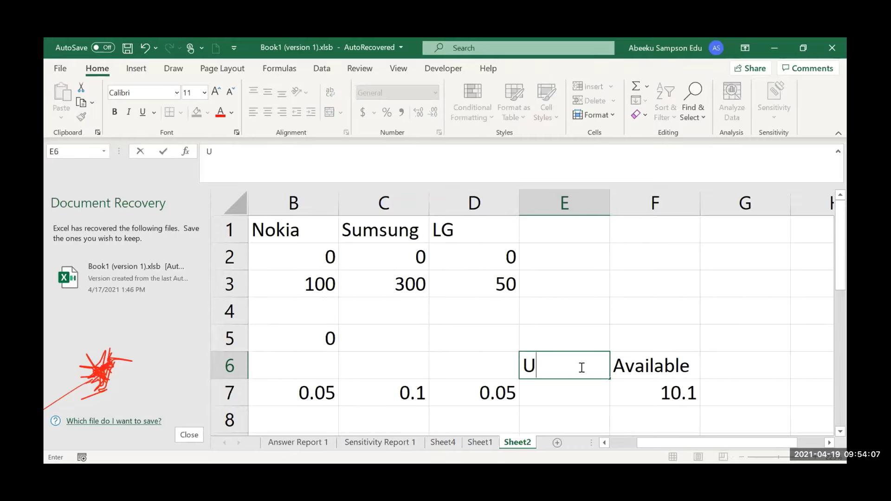
pyautogui.write('tilization')
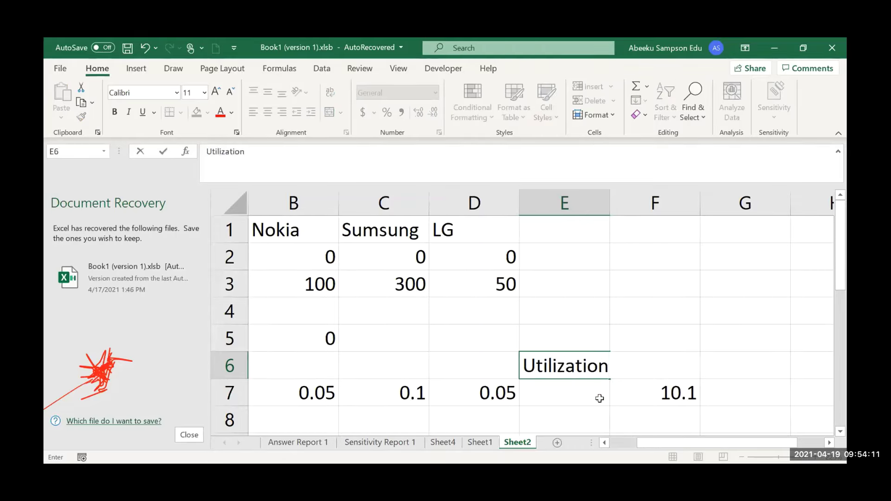
pyautogui.press('Return')
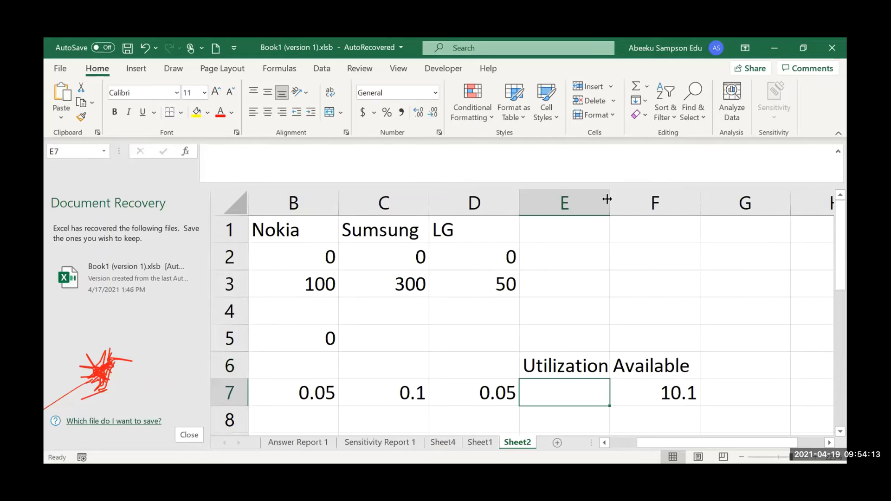
pyautogui.moveTo(608, 199); pyautogui.dragTo(616, 199)
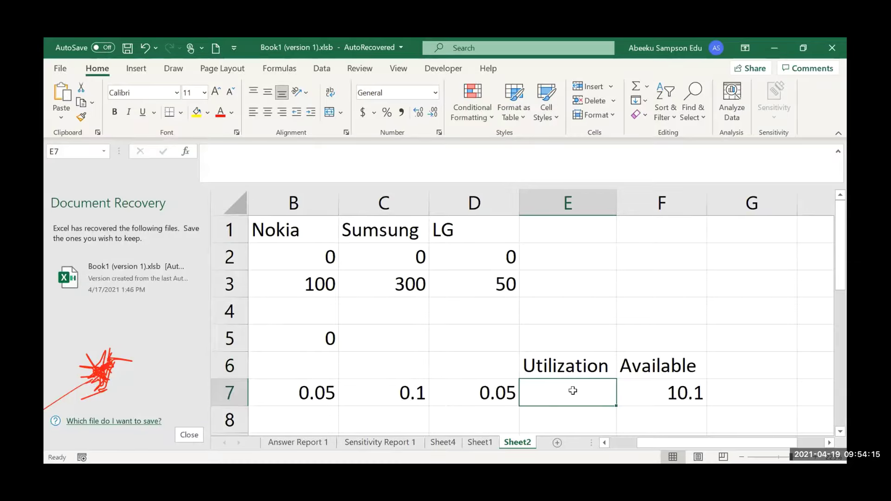
# Step: Enter the constraint label "Budget" in cell A8 and select the cell beside it, B8
pyautogui.press('Left')
pyautogui.press('Left')
pyautogui.press('Left')
pyautogui.press('Left')
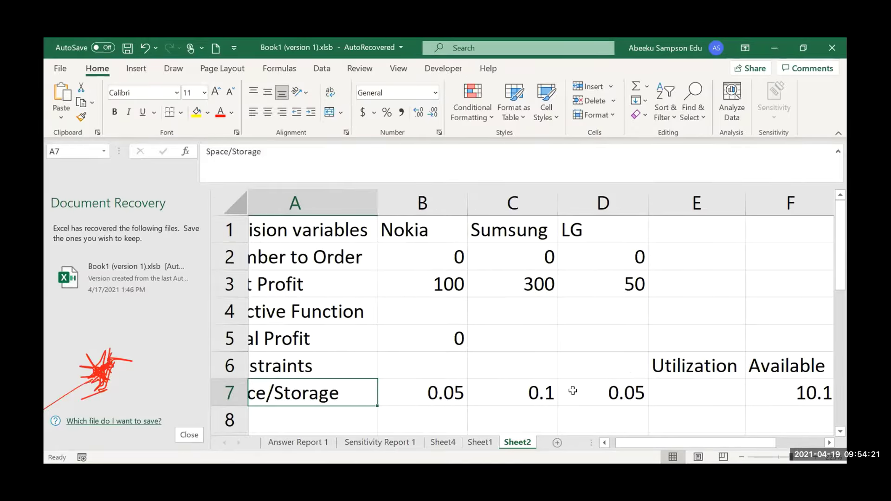
pyautogui.press('Down')
pyautogui.write('Budget')
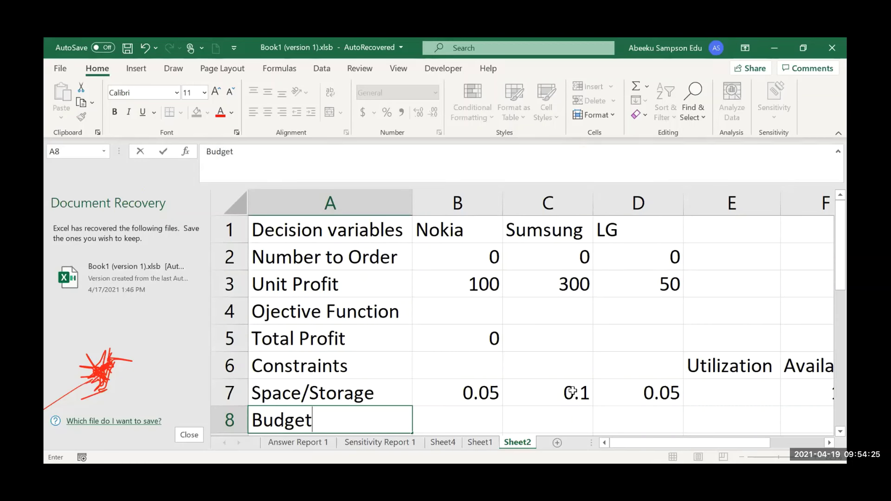
pyautogui.press('Tab')
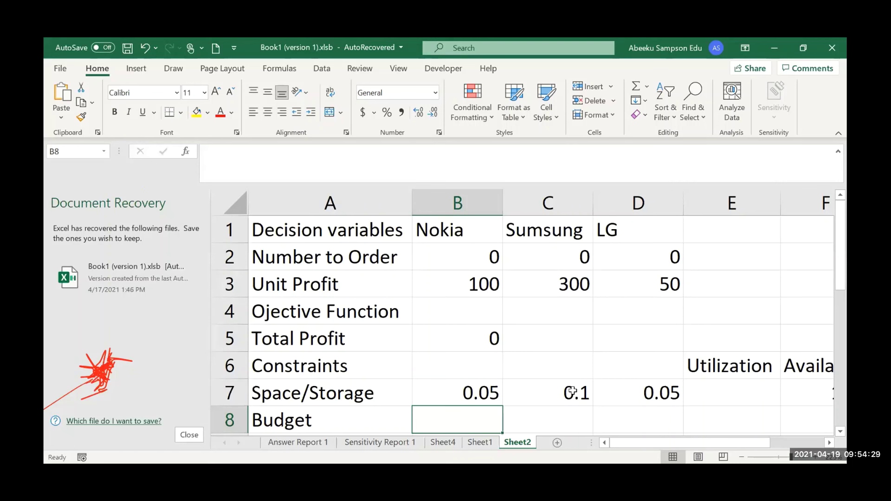
# Step: Enter the Budget coefficients 300, 1200 and 120 for the three phone brands in cells B8 to D8
pyautogui.write('300')
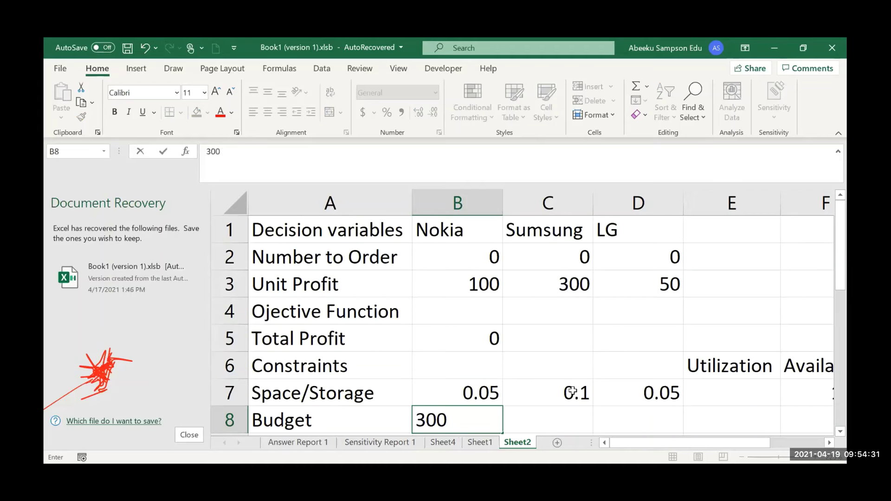
pyautogui.press('Tab')
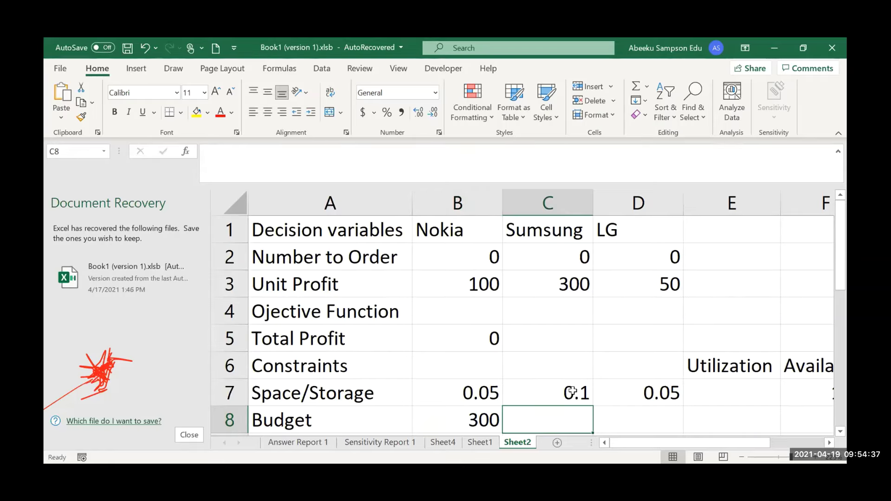
pyautogui.write('1200')
pyautogui.press('Tab')
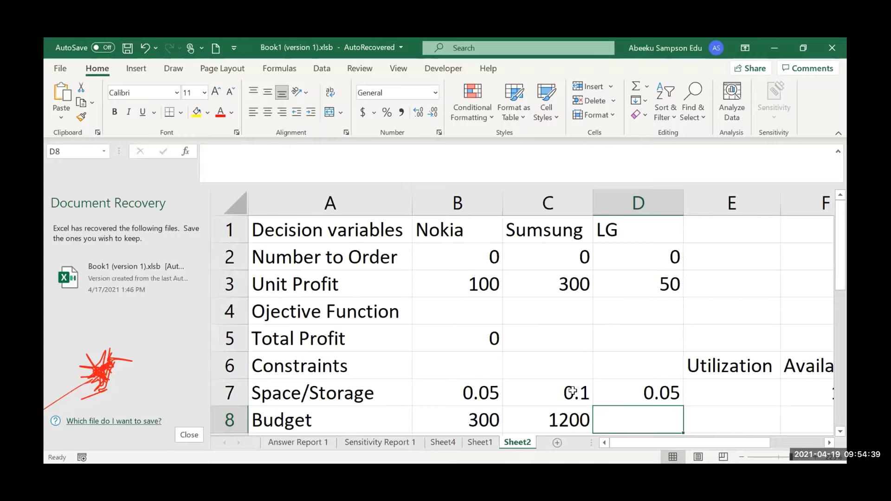
pyautogui.write('120')
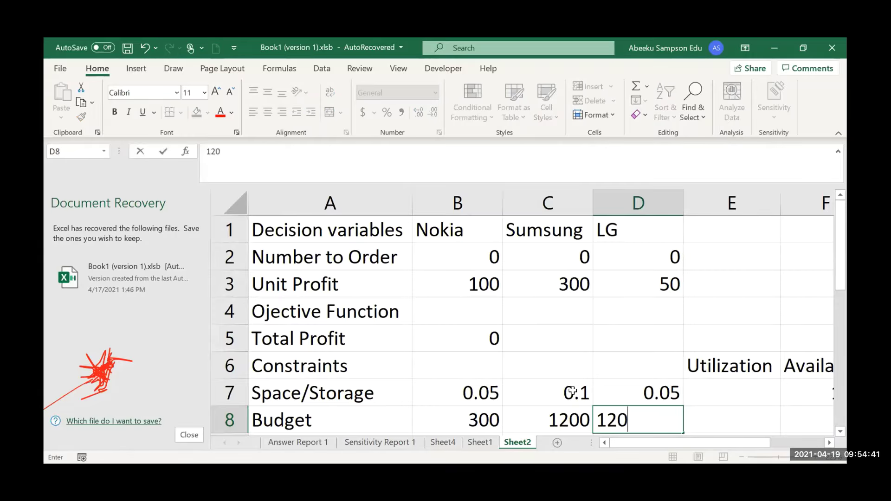
# Step: Enter the available budget 93000 in cell F8 and select the neighbouring Utilization cell, E8
pyautogui.press('Tab')
pyautogui.press('Tab')
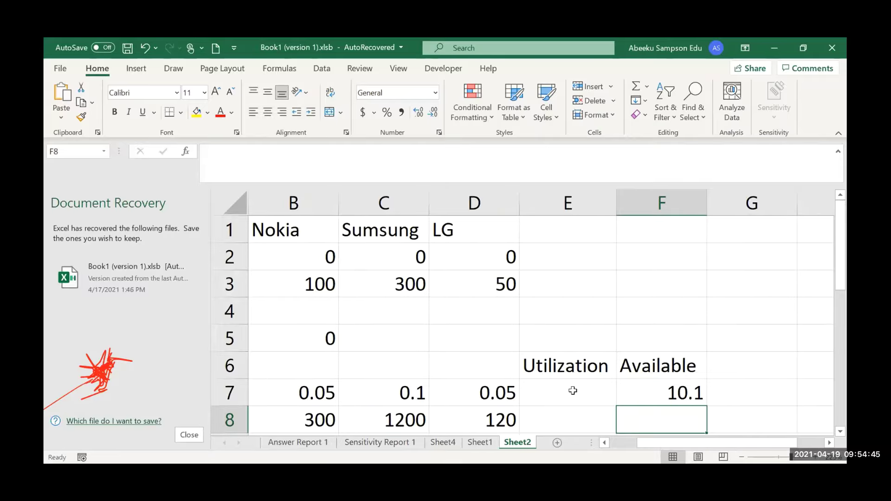
pyautogui.write('93000')
pyautogui.press('Left')
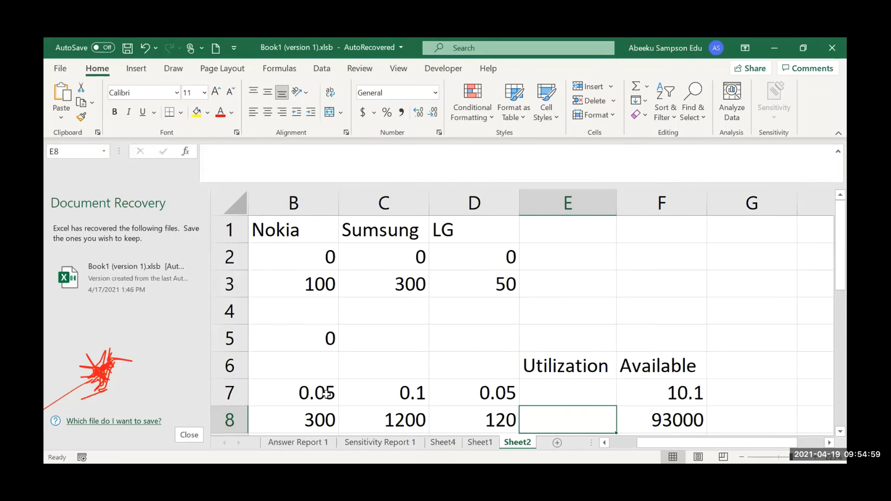
# Step: Review the Space/Storage and Budget constraint rows, checking the coefficients in B7:D7 against the Utilization and Available columns
pyautogui.press('Left')
pyautogui.press('Left')
pyautogui.press('Left')
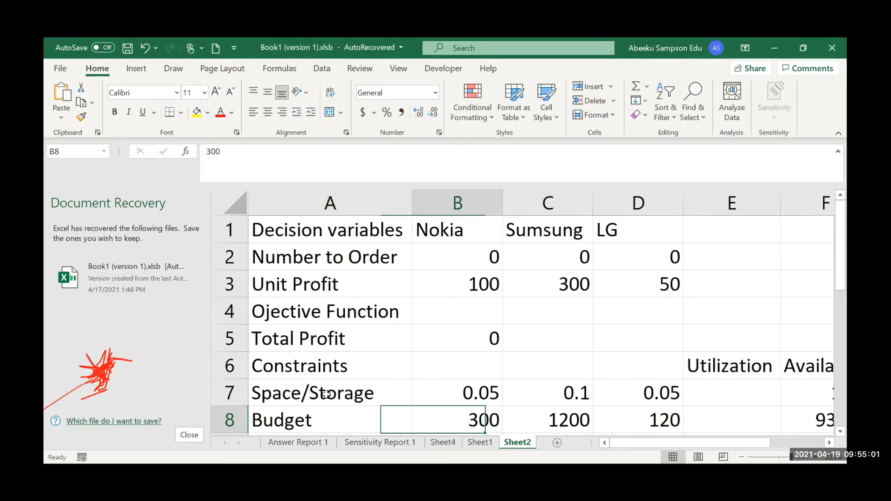
pyautogui.press('Up')
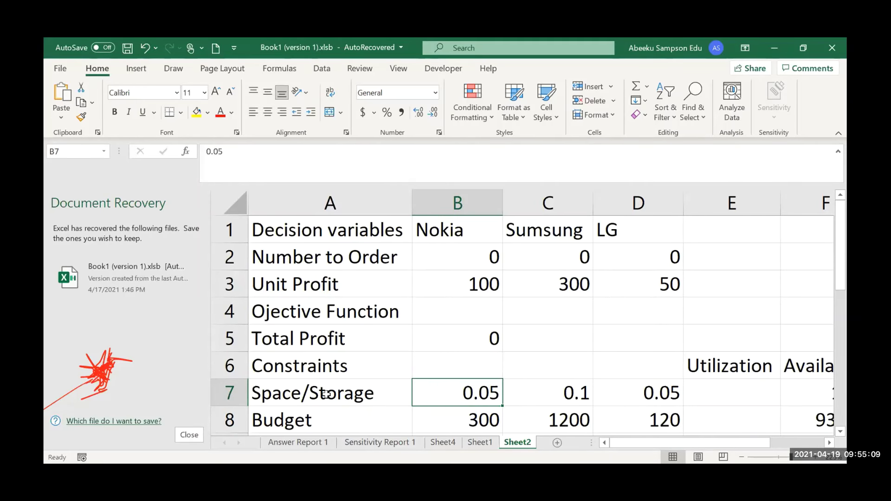
pyautogui.press('Right')
pyautogui.press('Right')
pyautogui.press('Right')
pyautogui.press('Right')
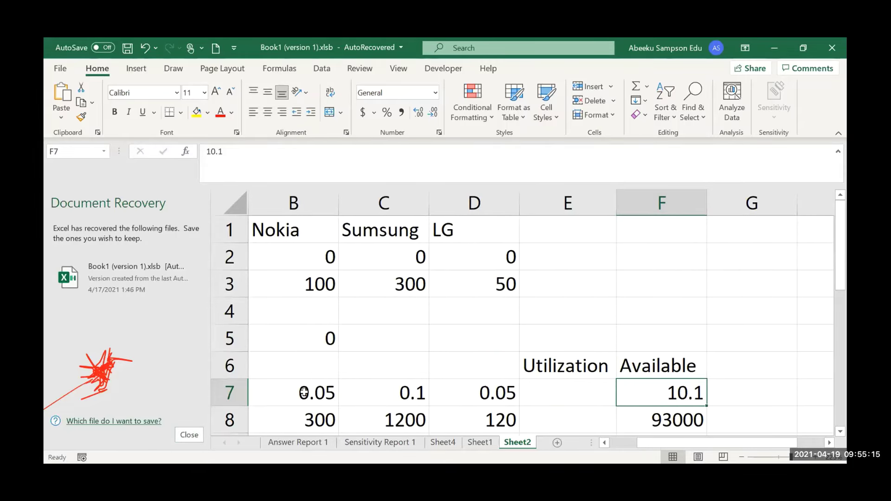
pyautogui.moveTo(304, 393); pyautogui.dragTo(377, 398)
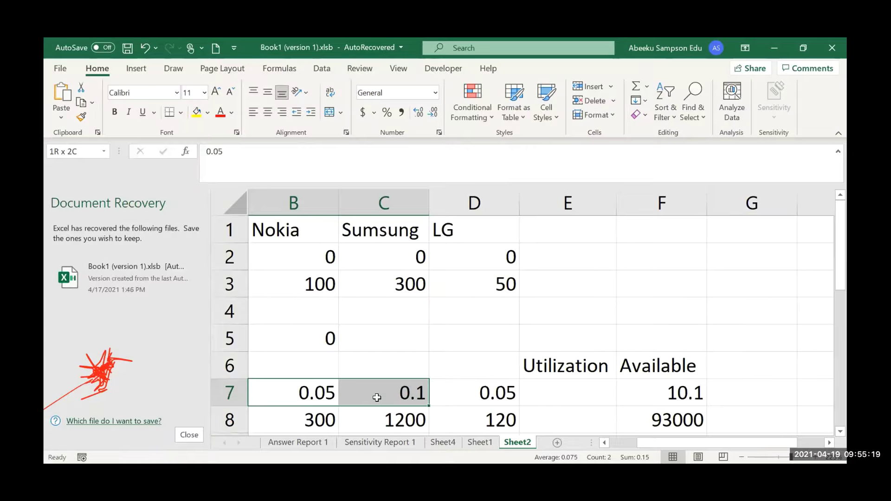
pyautogui.moveTo(377, 397); pyautogui.dragTo(455, 397)
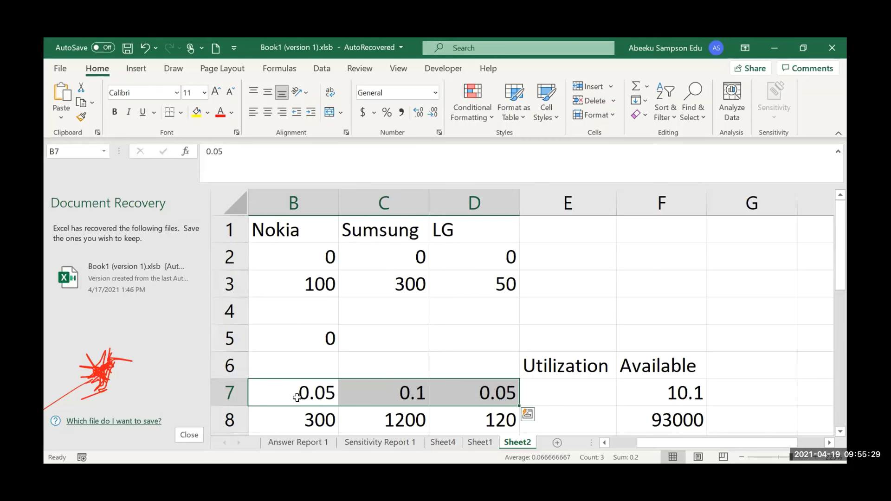
pyautogui.click(569, 388)
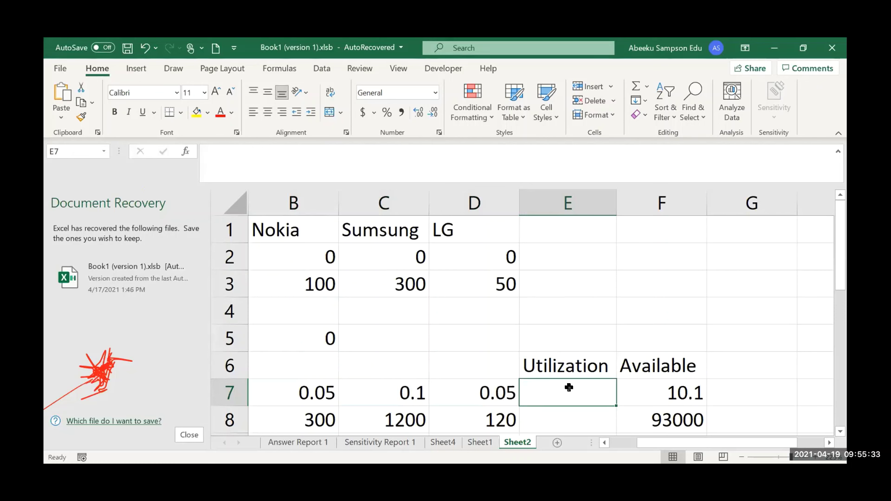
pyautogui.click(567, 362)
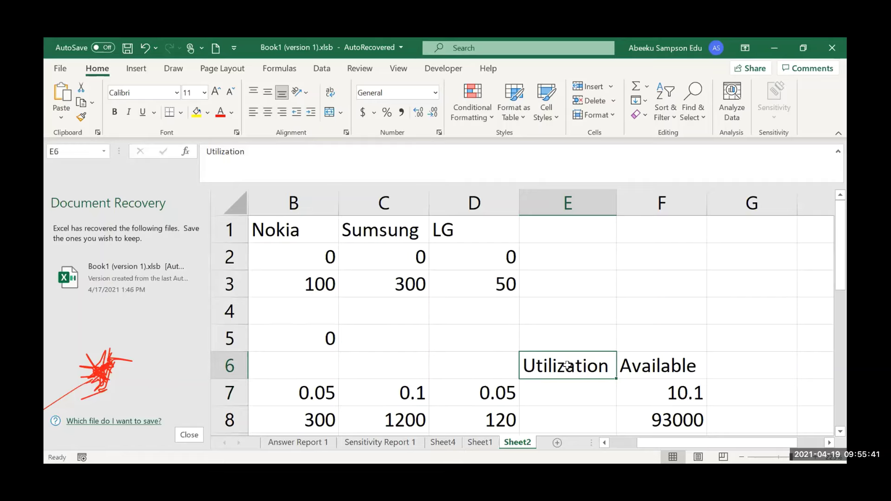
# Step: Enter the Space/Storage utilization formula =SUMPRODUCT(B2:D2,B7:D7) in cell E7
pyautogui.click(553, 386)
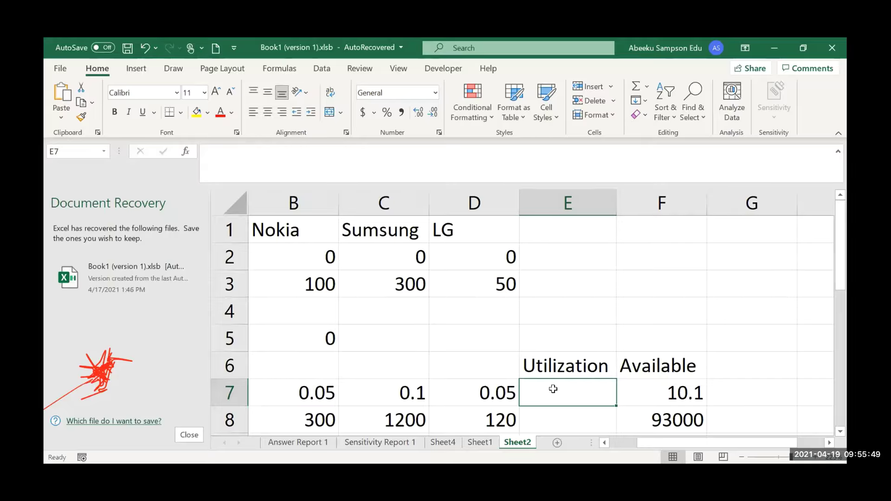
pyautogui.doubleClick(554, 389)
pyautogui.write('=')
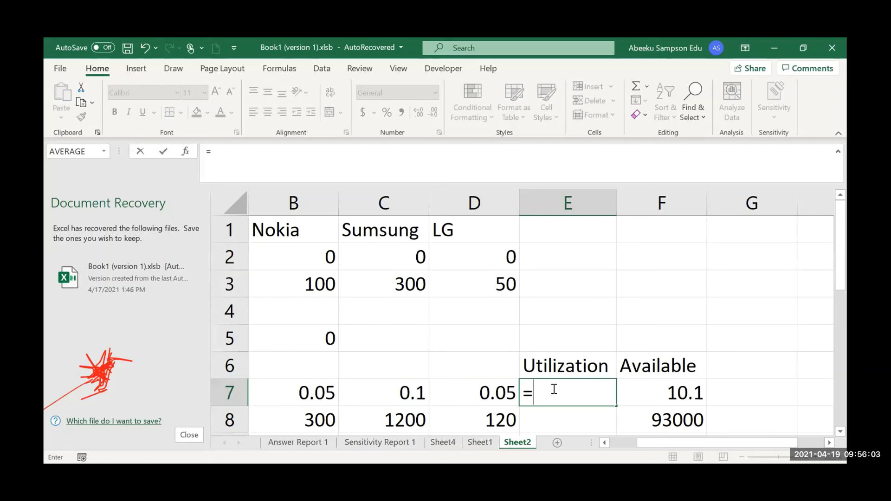
pyautogui.write('sump')
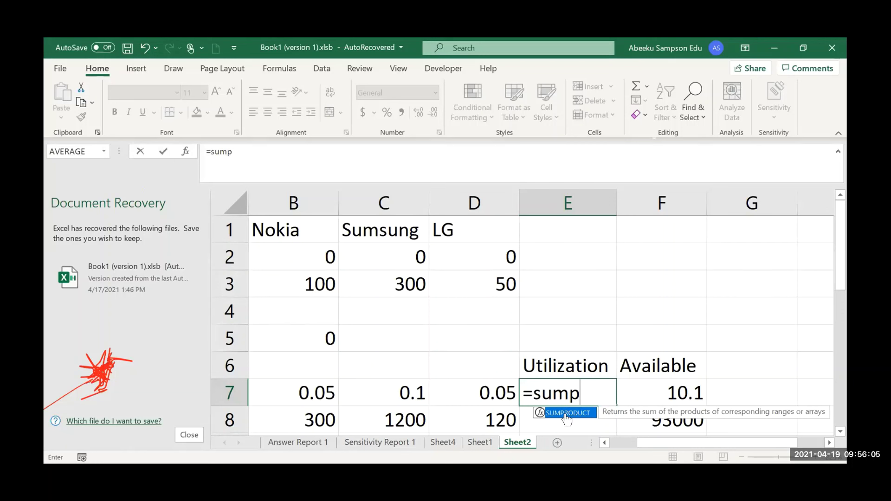
pyautogui.doubleClick(567, 420)
pyautogui.click(334, 256)
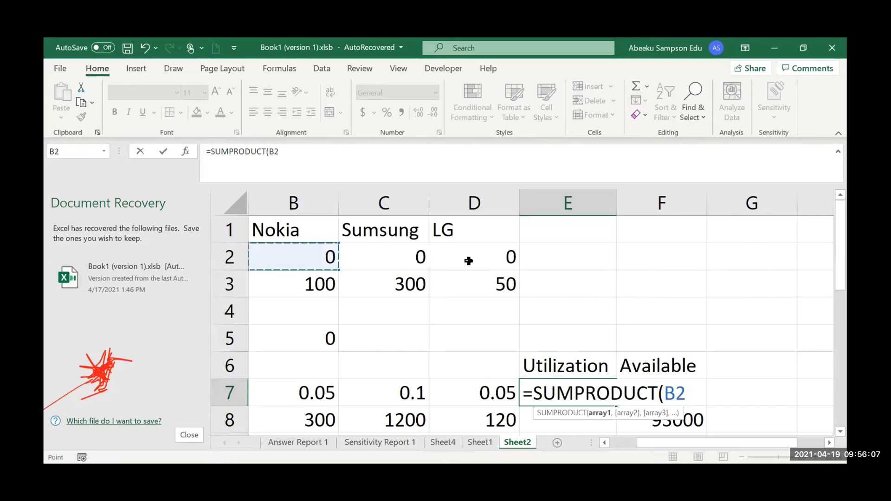
pyautogui.moveTo(346, 253); pyautogui.dragTo(469, 258)
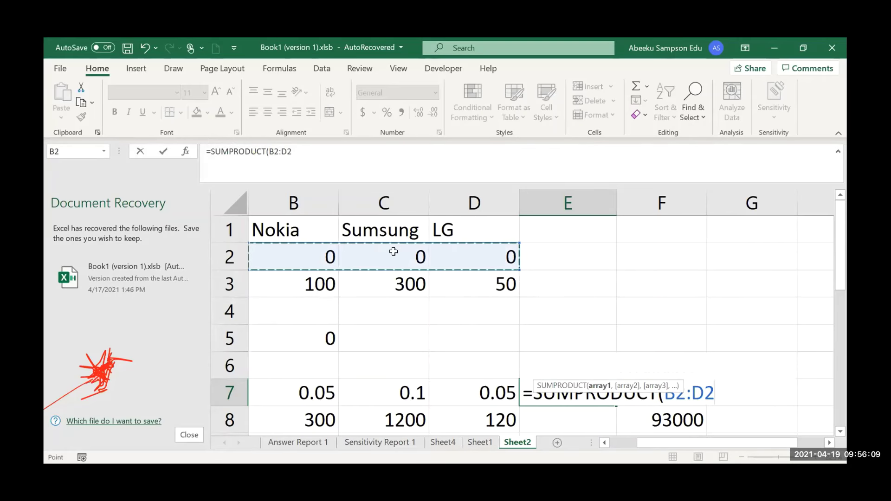
pyautogui.write(',')
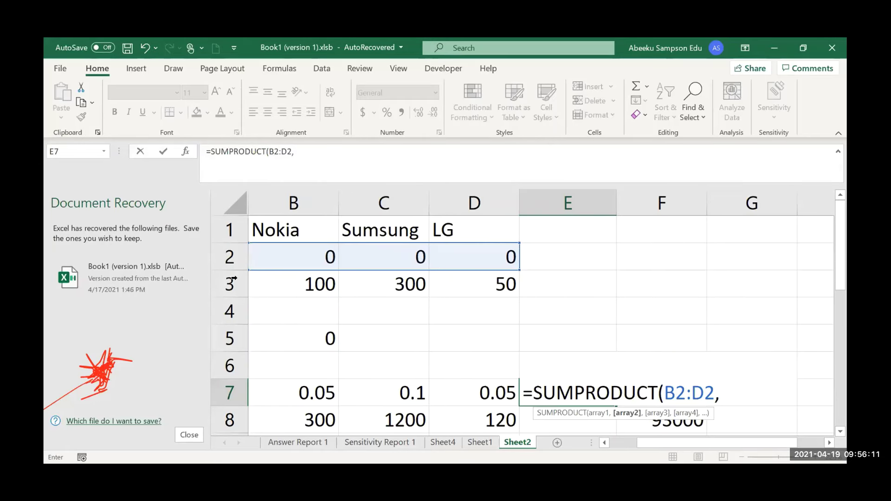
pyautogui.click(290, 393)
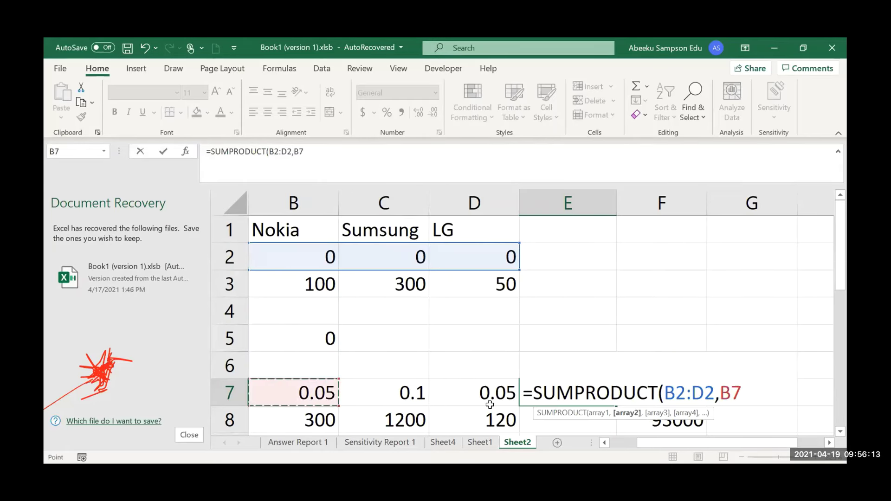
pyautogui.moveTo(489, 405); pyautogui.dragTo(488, 397)
pyautogui.write(')')
pyautogui.press('Return')
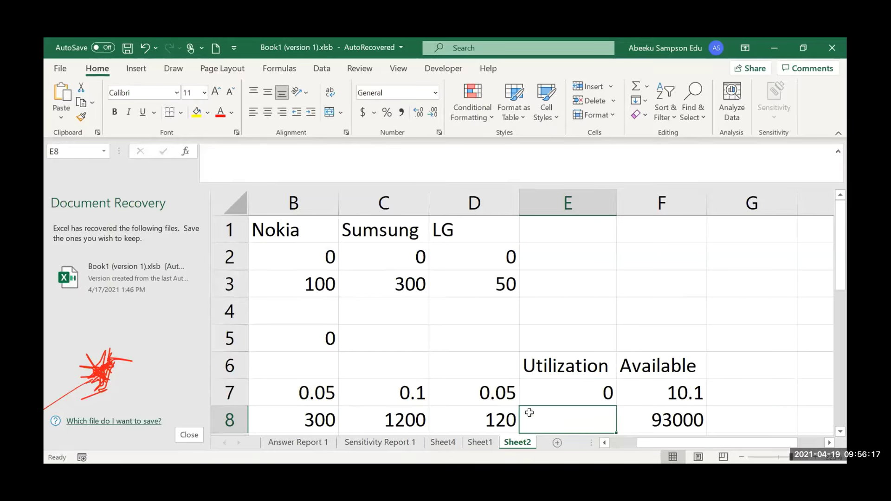
# Step: Enter the Budget utilization formula =SUMPRODUCT(B2:D2,B8:D8) in cell E8
pyautogui.write('=s')
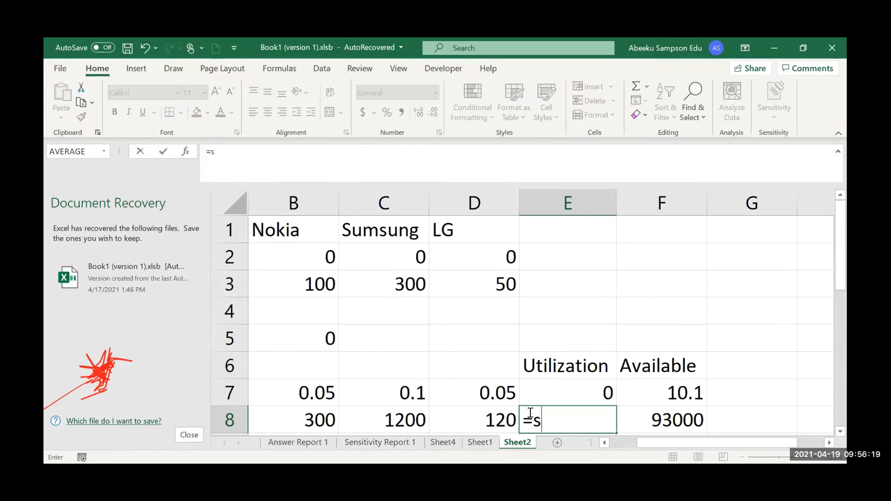
pyautogui.write('ump')
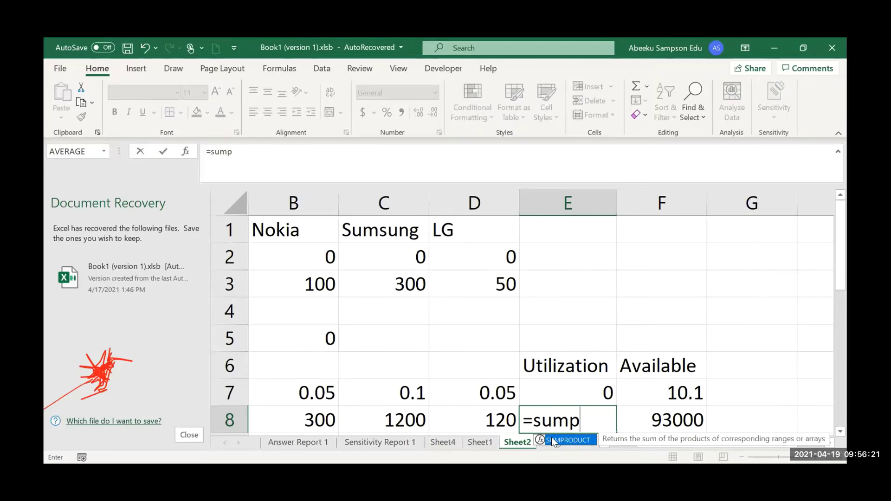
pyautogui.press('Tab')
pyautogui.click(292, 255)
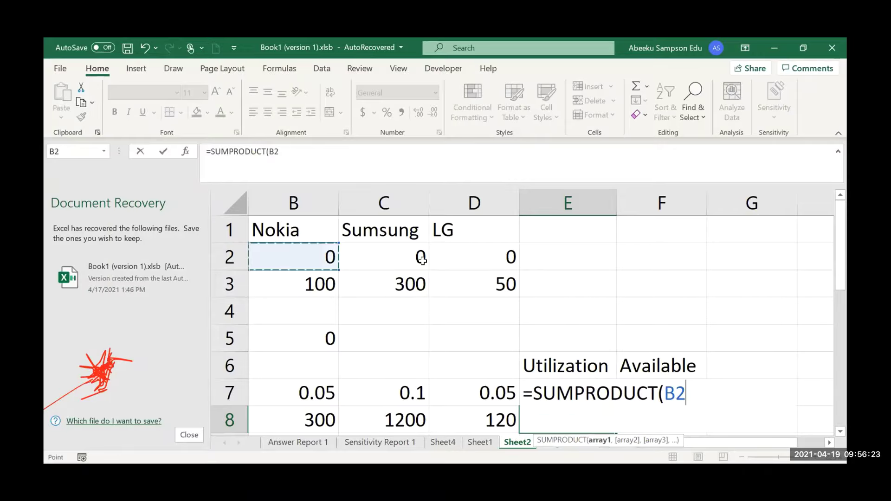
pyautogui.keyDown('shift'); pyautogui.click(486, 259); pyautogui.keyUp('shift')
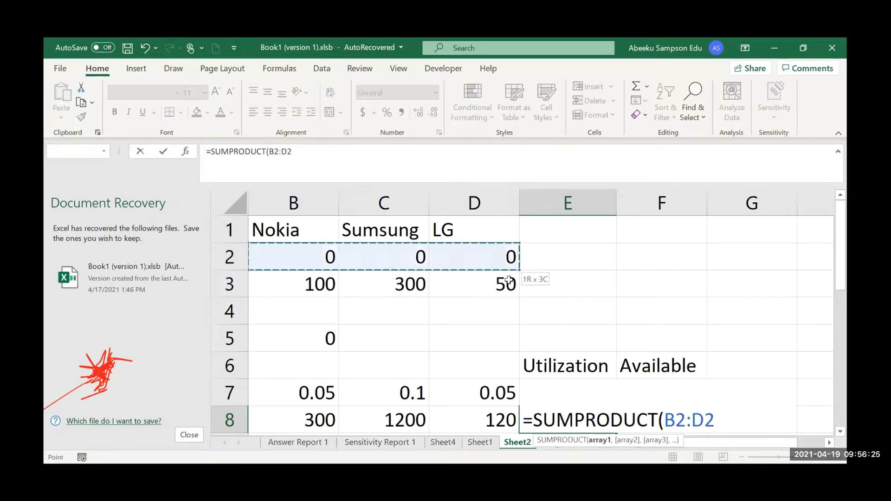
pyautogui.write(',')
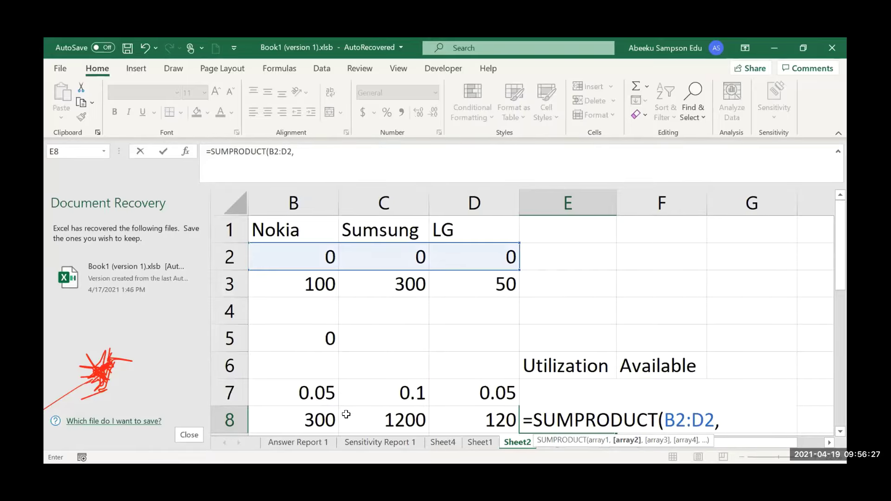
pyautogui.click(307, 420)
pyautogui.keyDown('shift'); pyautogui.click(459, 420); pyautogui.keyUp('shift')
pyautogui.write(')')
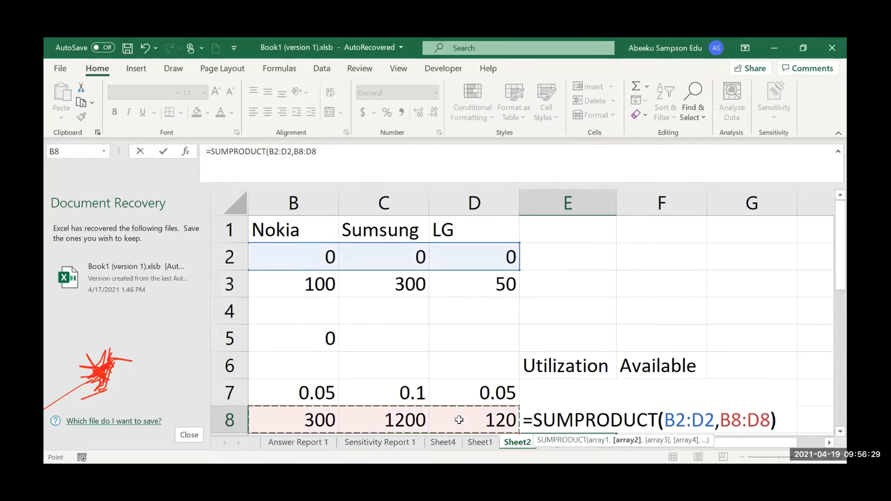
pyautogui.press('Return')
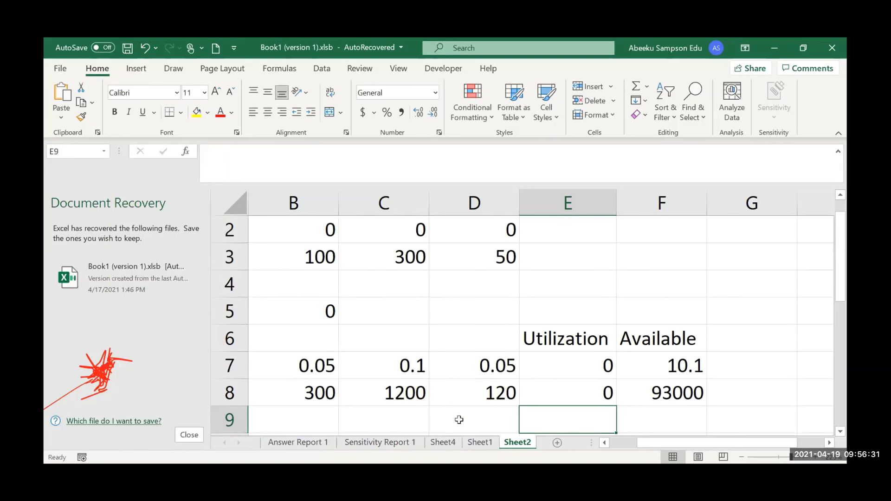
# Step: Review the Utilization formulas in E7 and E8, and the model's rows from Budget up to the phone names
pyautogui.click(553, 369)
pyautogui.click(554, 382)
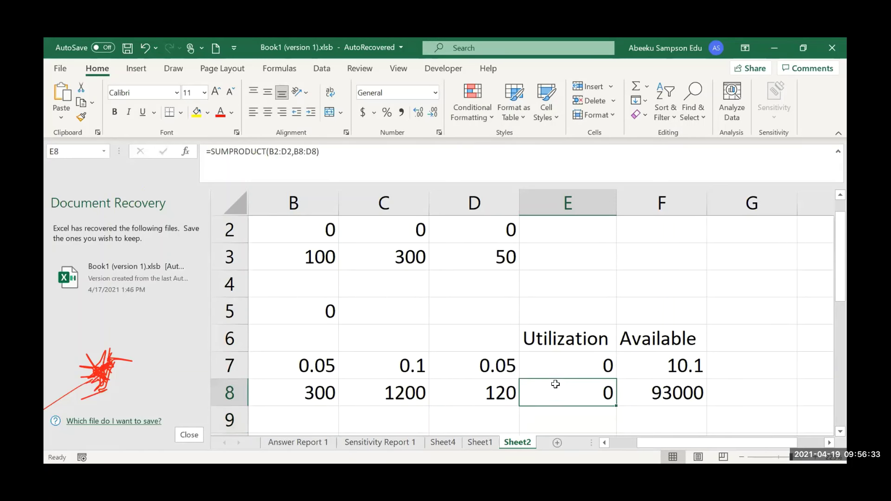
pyautogui.press('Left')
pyautogui.press('Left')
pyautogui.press('Left')
pyautogui.press('Left')
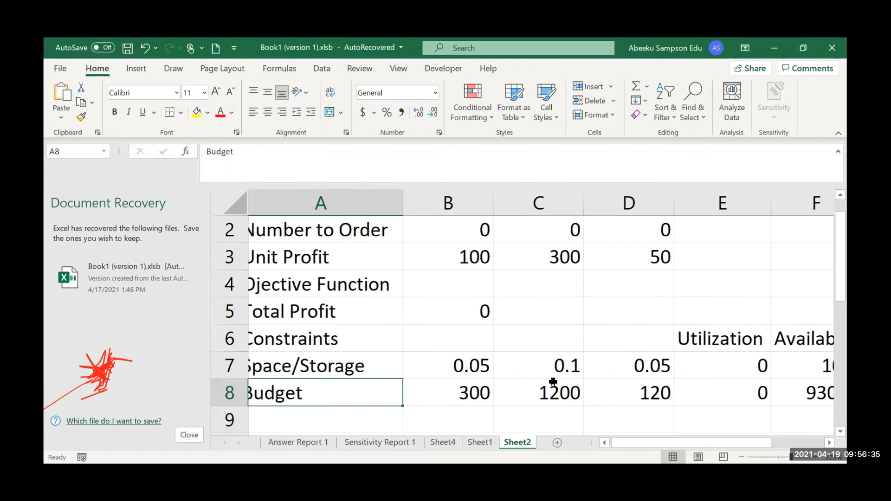
pyautogui.press('Right')
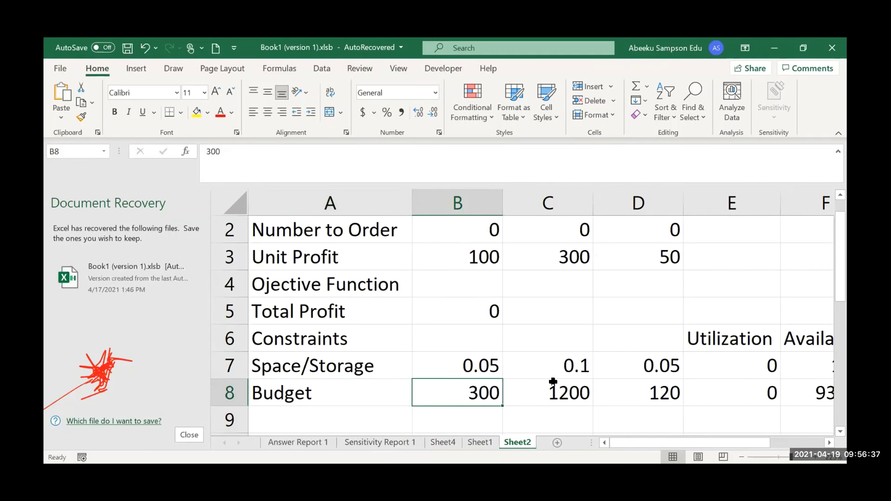
pyautogui.press('Up')
pyautogui.press('Up')
pyautogui.press('Up')
pyautogui.press('Up')
pyautogui.press('Up')
pyautogui.press('Up')
pyautogui.press('Up')
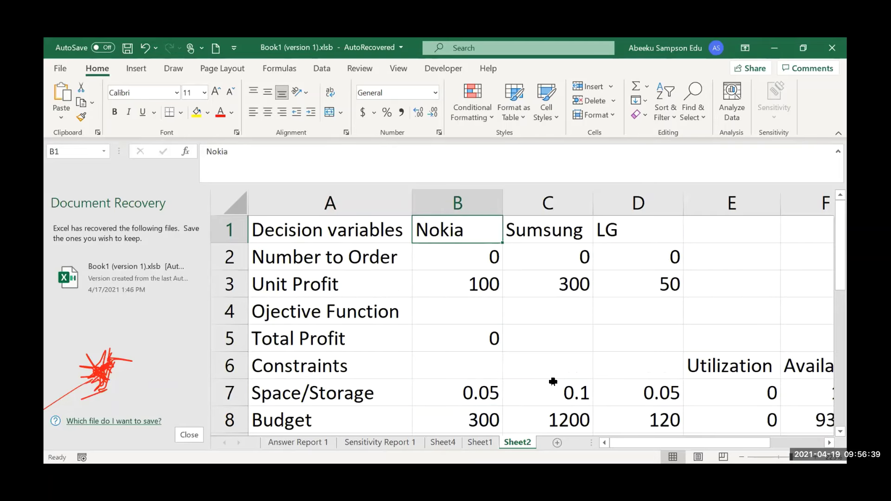
# Step: Examine the Number to Order row from its label in A2 across the decision cells B2 to D2
pyautogui.press('Down')
pyautogui.press('Left')
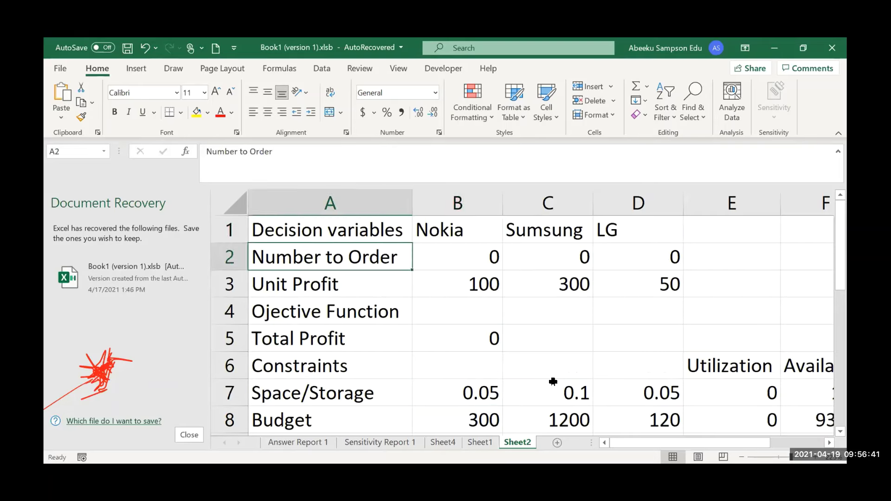
pyautogui.press('Right')
pyautogui.press('Right')
pyautogui.press('Right')
pyautogui.press('Right')
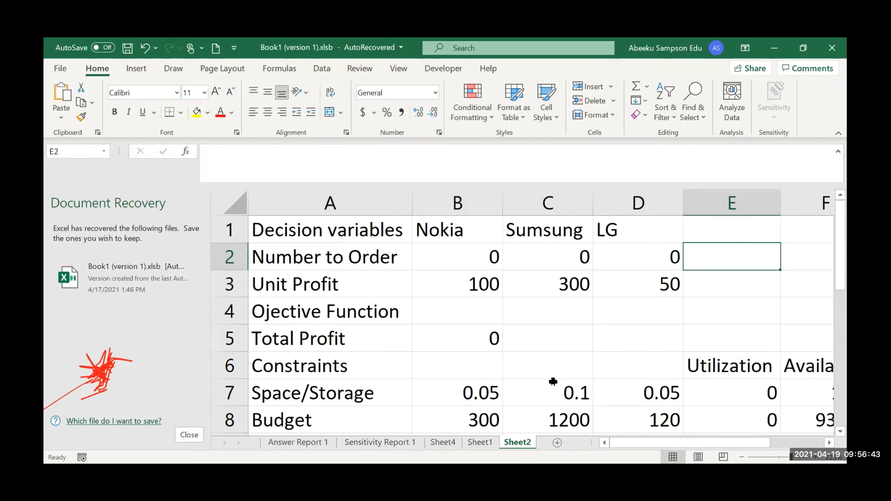
pyautogui.press('Left')
pyautogui.press('Left')
pyautogui.press('Left')
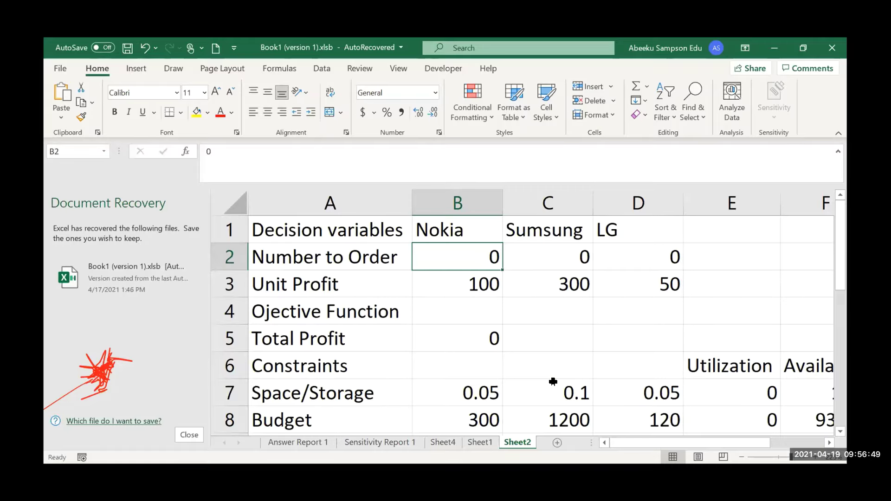
# Step: Fill the Number to Order range A2:D2 and the Total Profit range A5:B5 with yellow
pyautogui.click(328, 263)
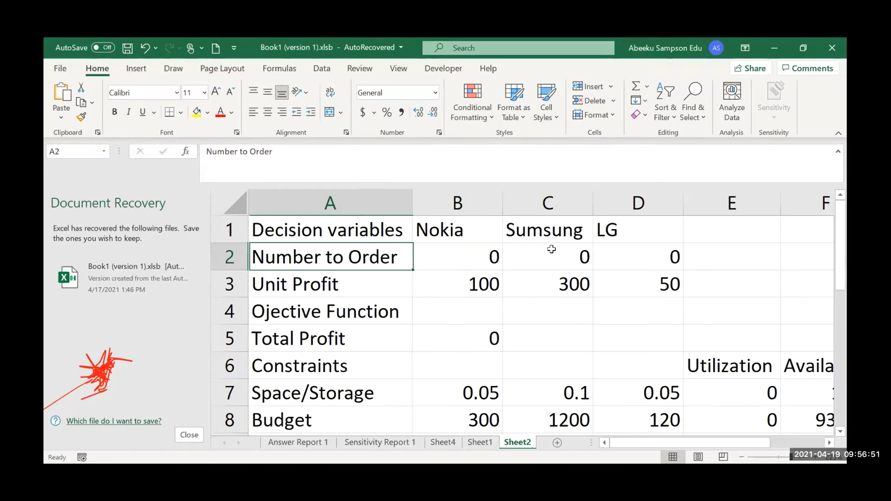
pyautogui.keyDown('shift'); pyautogui.click(680, 258); pyautogui.keyUp('shift')
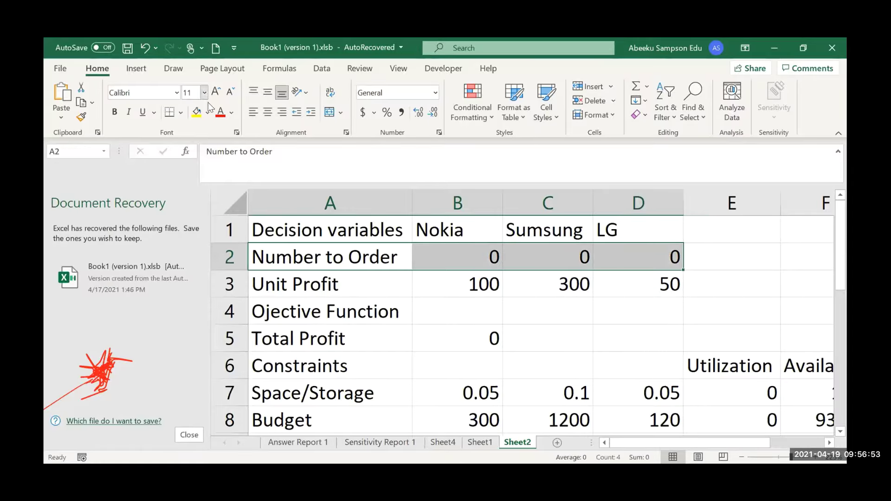
pyautogui.click(197, 112)
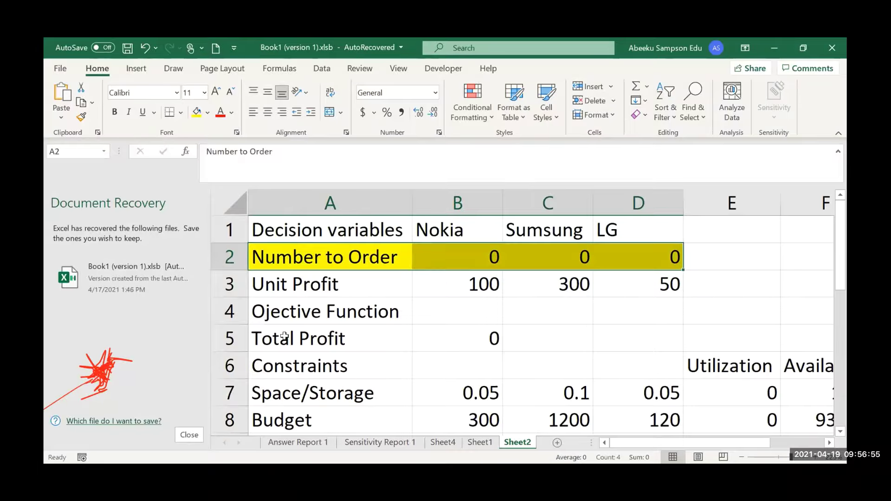
pyautogui.moveTo(285, 336); pyautogui.dragTo(452, 344)
pyautogui.click(196, 111)
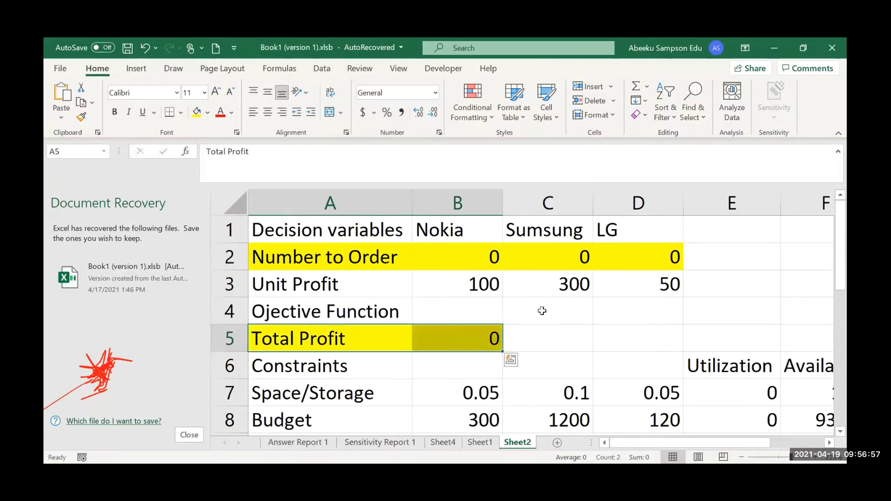
# Step: Fill the two constraint Utilization cells E7:E8 with yellow and deselect them
pyautogui.scroll(-2, 553, 325)
pyautogui.scroll(1, 668, 324)
pyautogui.moveTo(704, 327); pyautogui.dragTo(708, 360)
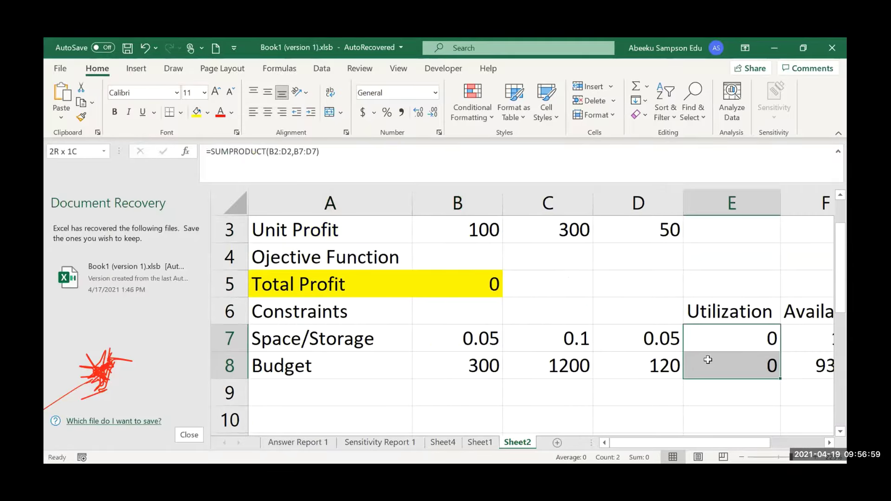
pyautogui.click(197, 112)
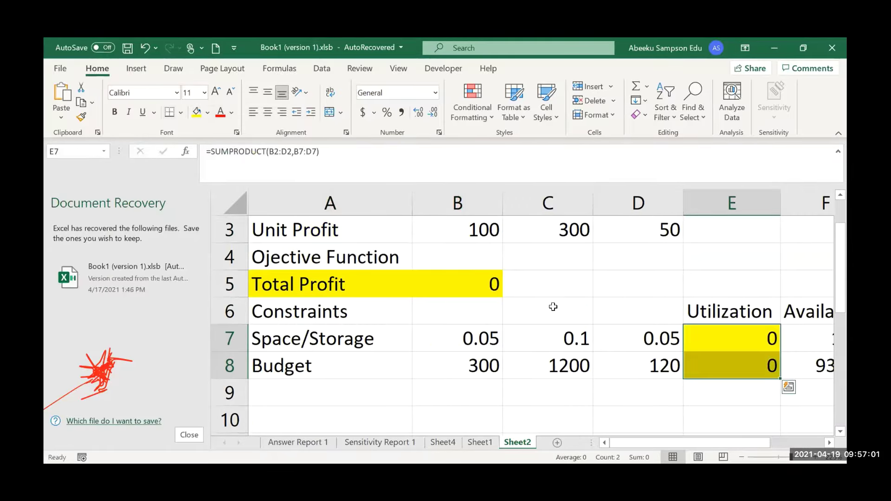
pyautogui.click(577, 335)
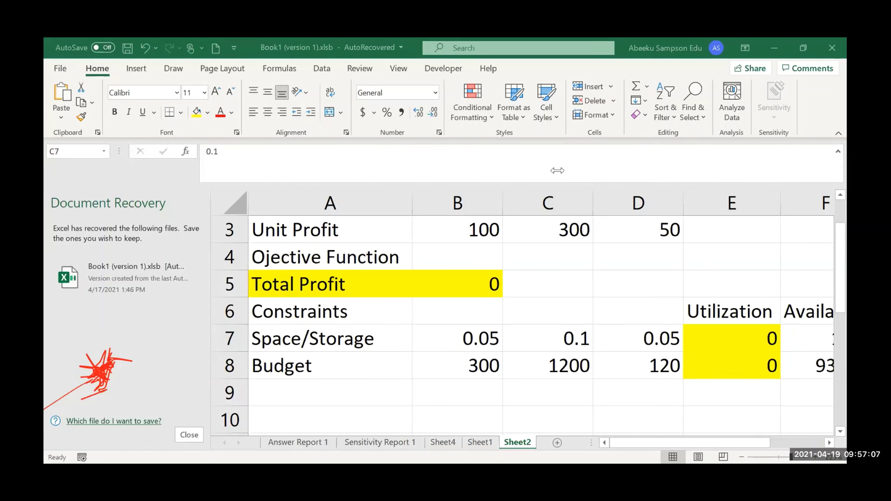
# Step: Review the complete model in A1:F8 and compare it with the handwritten LP formulation on the whiteboard
pyautogui.scroll(1, 622, 330)
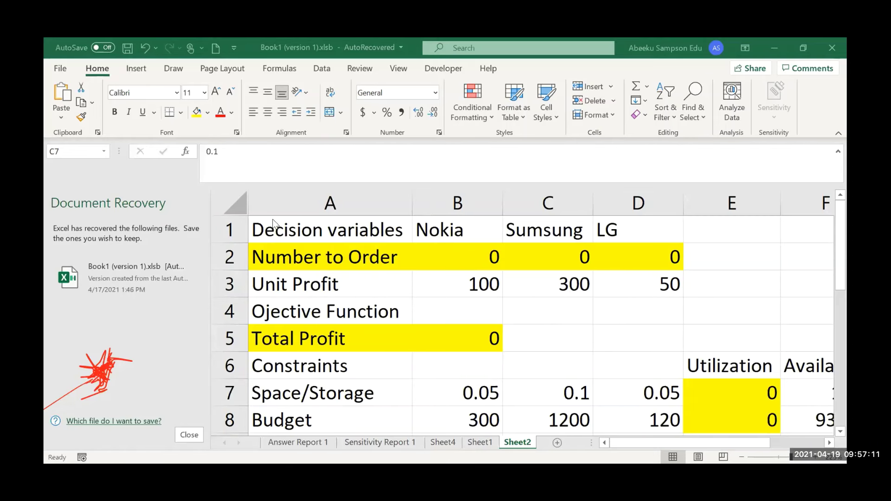
pyautogui.moveTo(260, 225); pyautogui.dragTo(625, 420)
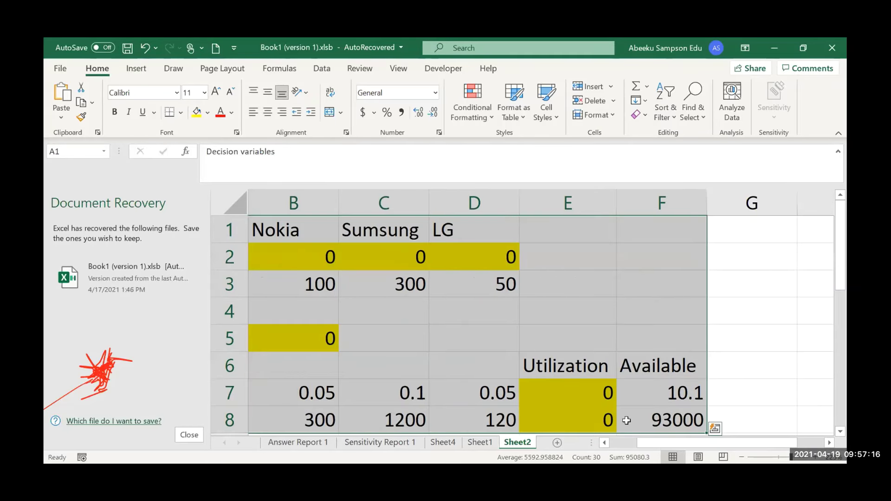
pyautogui.click(502, 305)
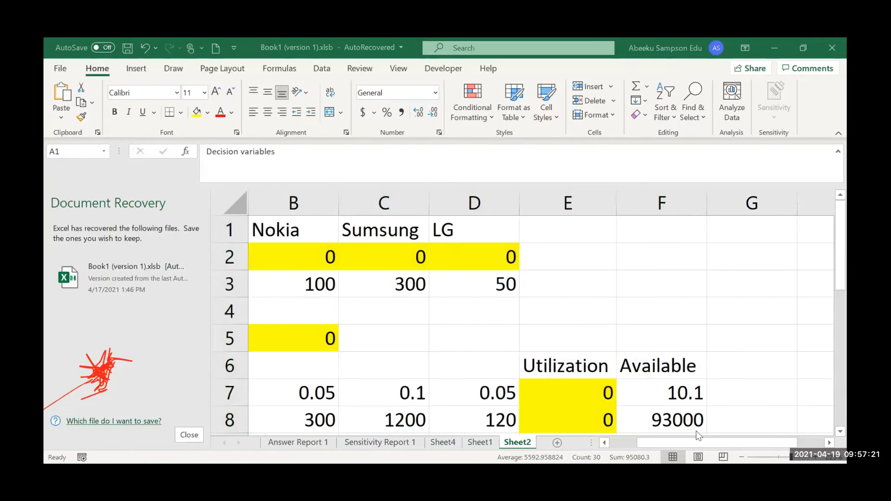
pyautogui.hotkey('alt', 'Tab')
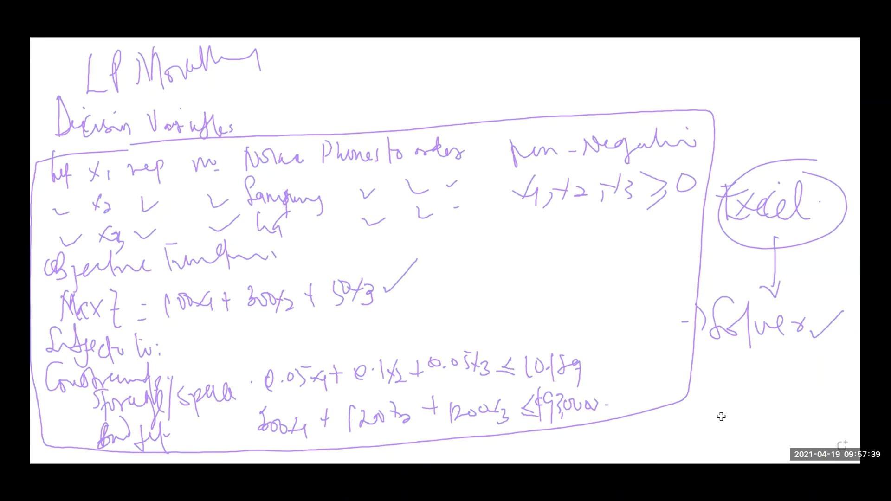
pyautogui.hotkey('alt', 'Tab')
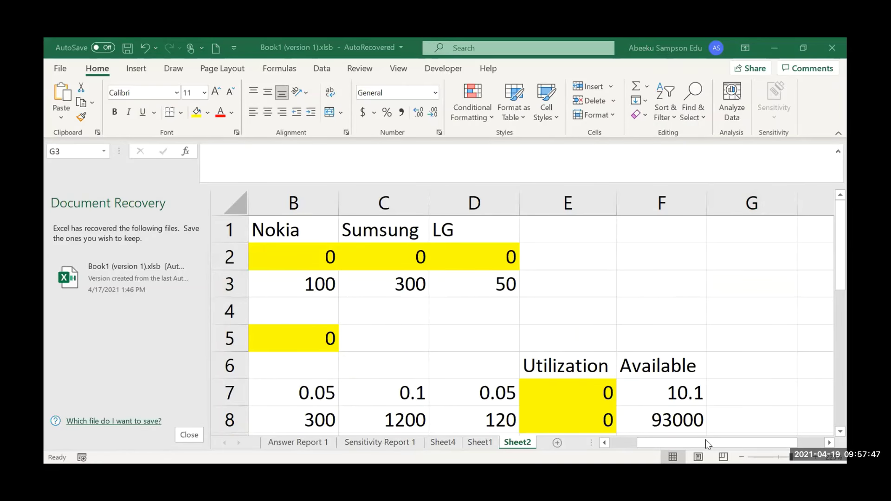
pyautogui.click(670, 442)
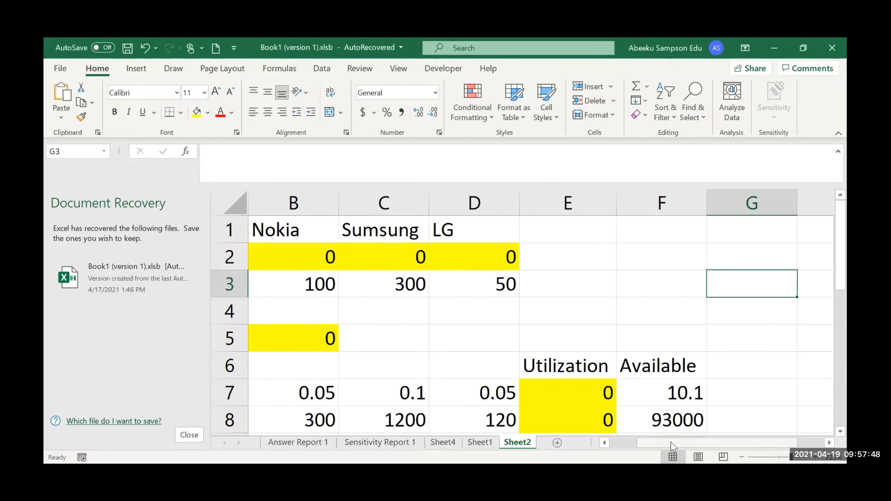
# Step: Review the Space/Storage Utilization formula in E7 together with the constraint rows and the Available column
pyautogui.click(621, 442)
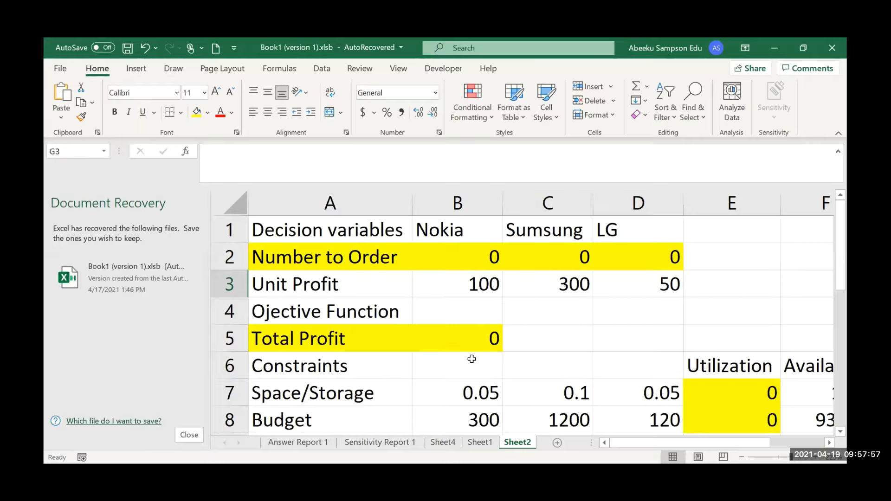
pyautogui.click(739, 394)
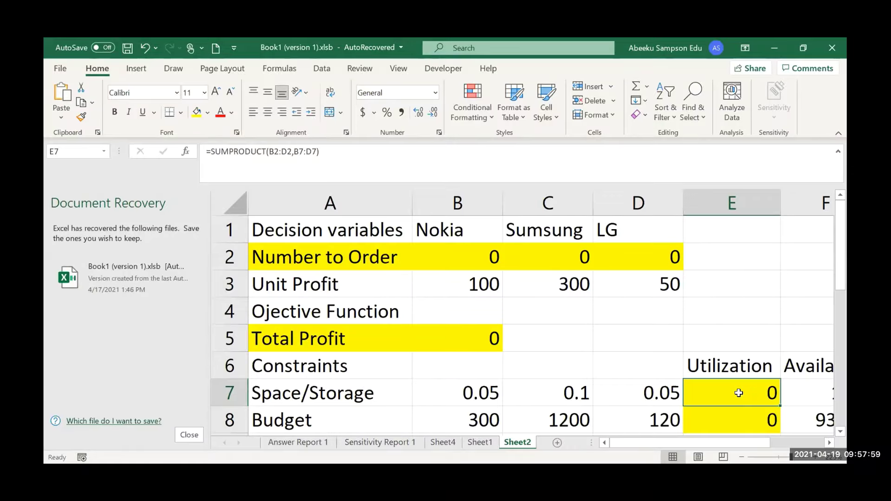
pyautogui.scroll(-1, 739, 393)
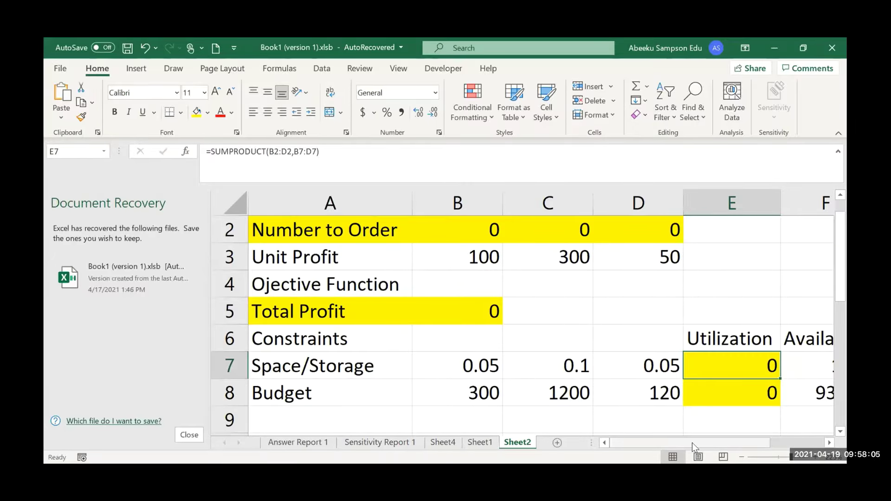
pyautogui.hscroll(2, 739, 445)
pyautogui.hscroll(-2, 700, 442)
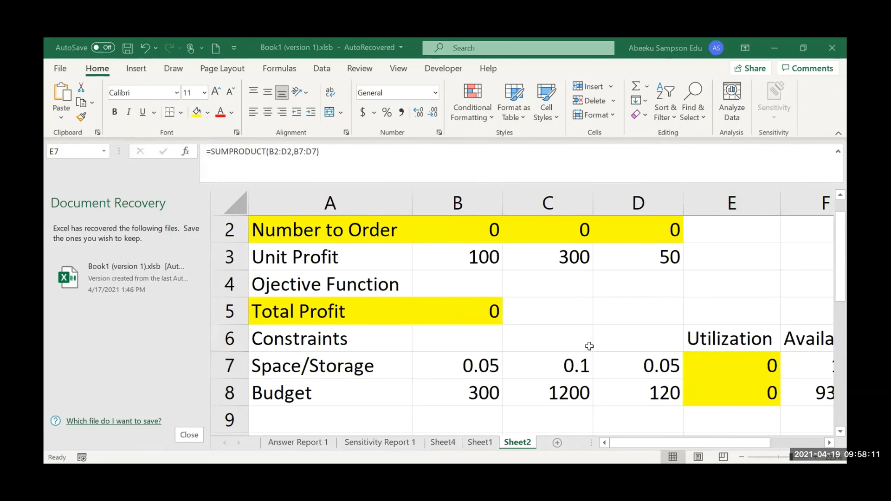
# Step: Switch to the whiteboard and circle the right-hand limit of the storage constraint in the LP formulation
pyautogui.hotkey('alt', 'Tab')
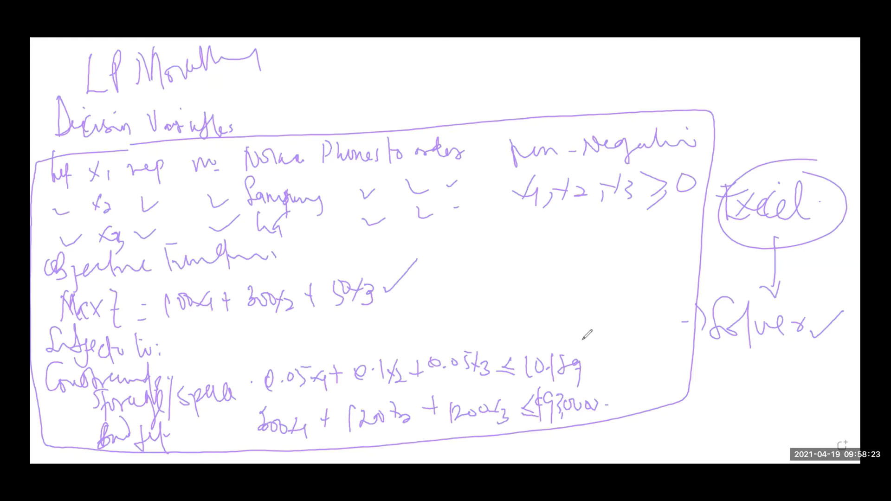
pyautogui.moveTo(584, 338)
pyautogui.mouseDown()
pyautogui.moveTo(530, 337)
pyautogui.moveTo(536, 376)
pyautogui.moveTo(612, 352)
pyautogui.moveTo(585, 335)
pyautogui.mouseUp()
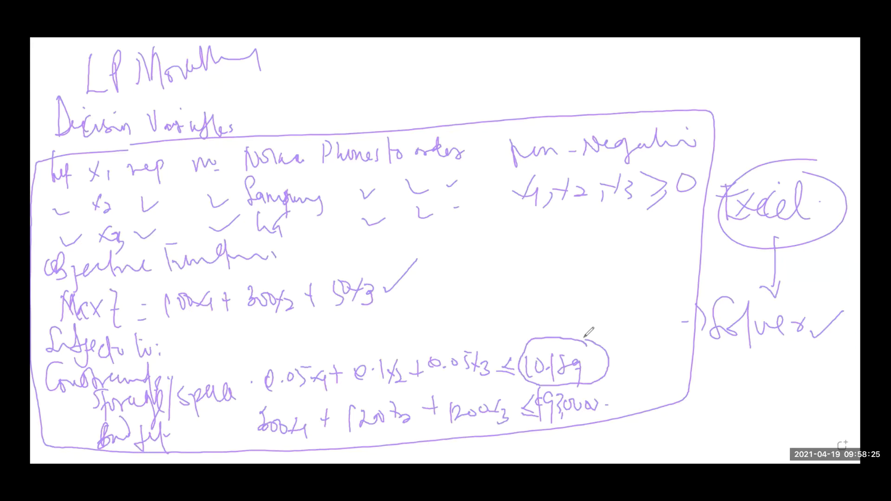
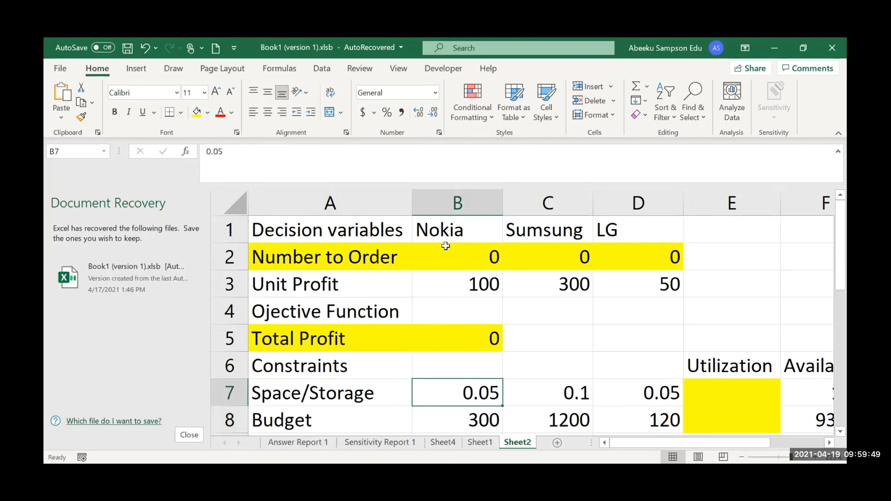
# Step: Enter a SUMPRODUCT of B2:D2 and B7:D7 in the Space/Storage Utilization cell E7
pyautogui.click(462, 250)
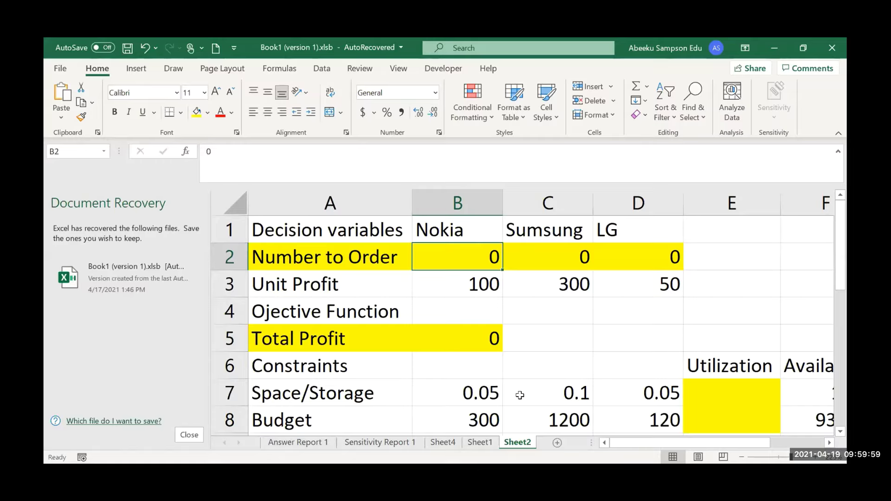
pyautogui.click(740, 392)
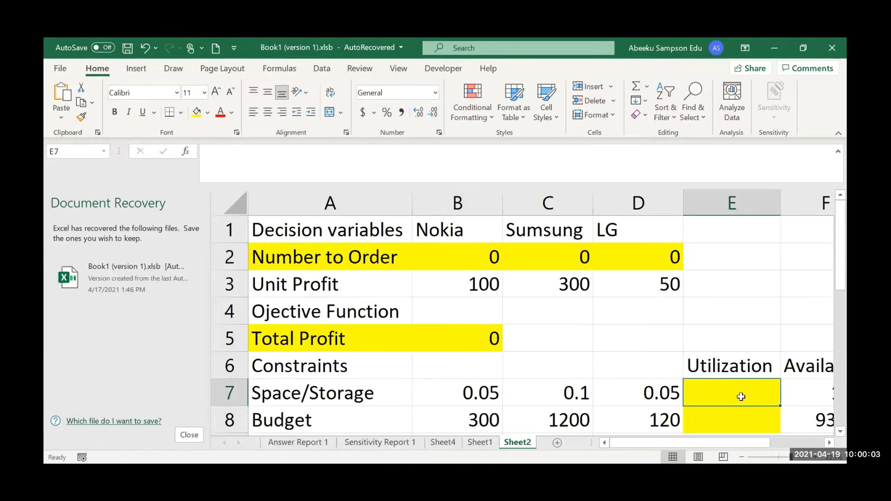
pyautogui.write('=')
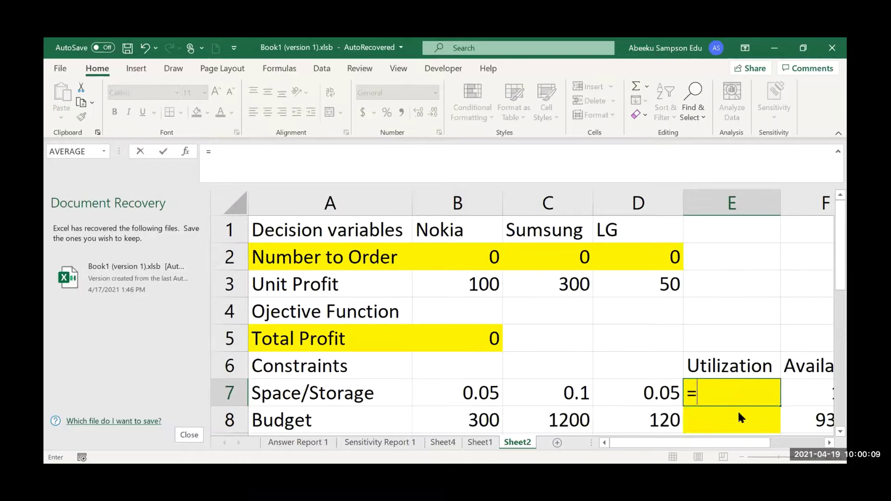
pyautogui.write('sump')
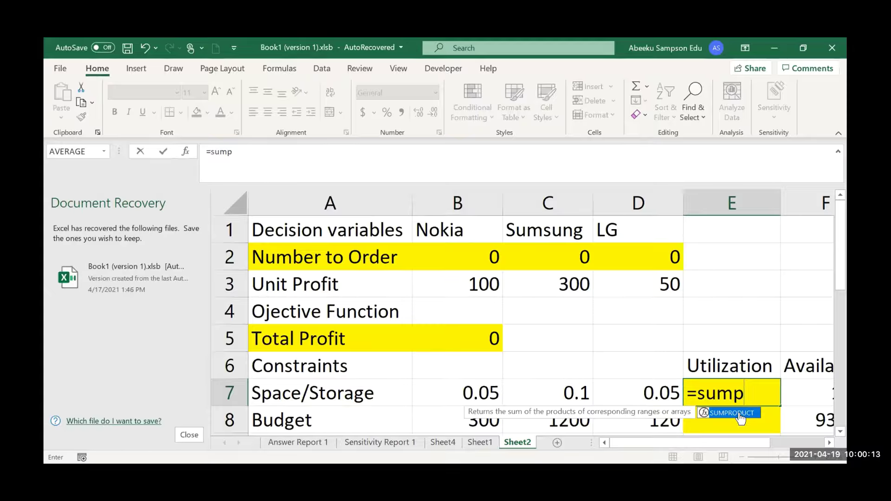
pyautogui.press('Tab')
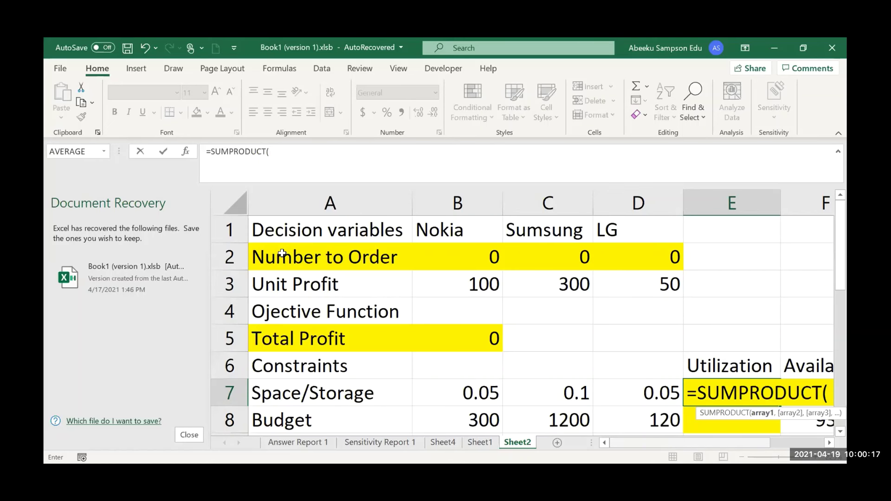
pyautogui.hscroll(1, 316, 258)
pyautogui.click(334, 257)
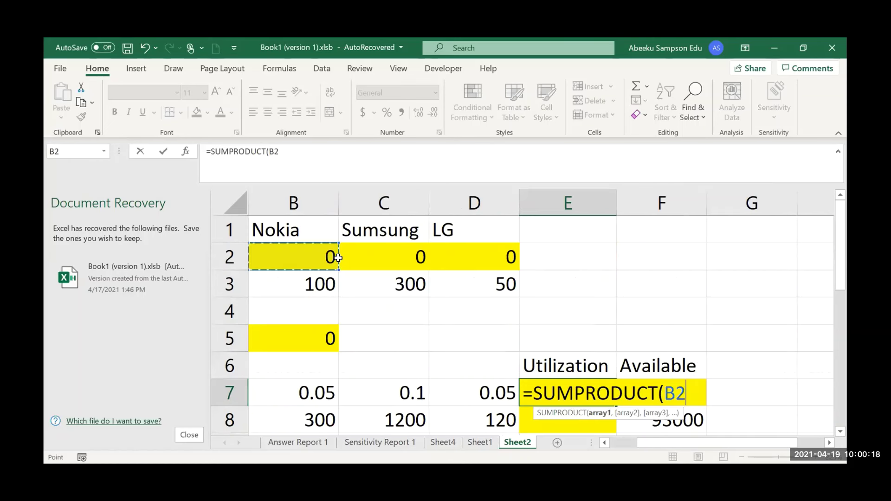
pyautogui.keyDown('shift'); pyautogui.click(465, 249); pyautogui.keyUp('shift')
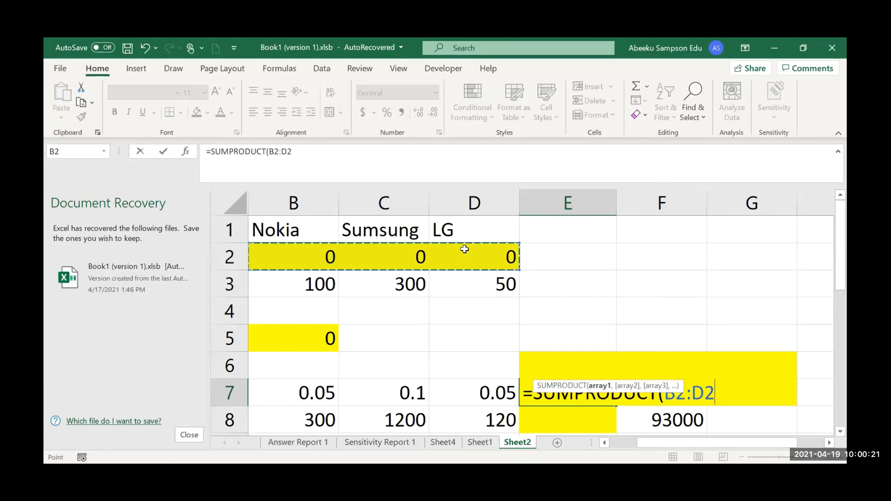
pyautogui.write(',')
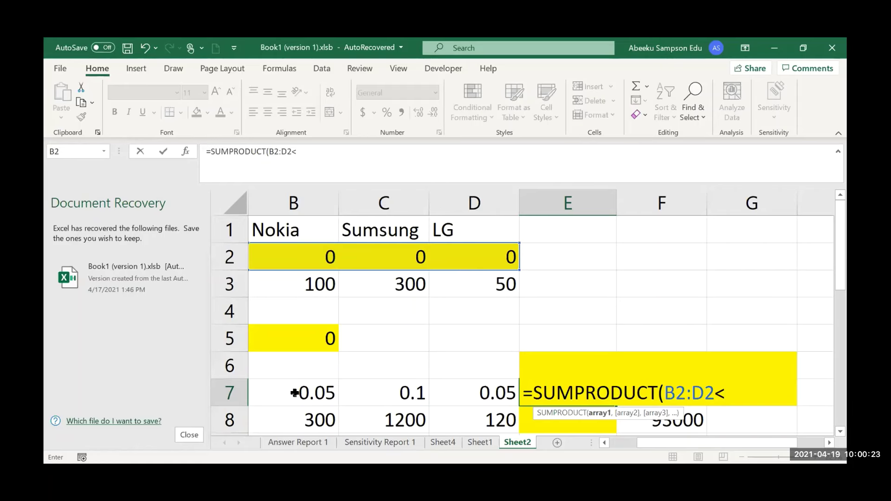
pyautogui.press('BackSpace')
pyautogui.write(',')
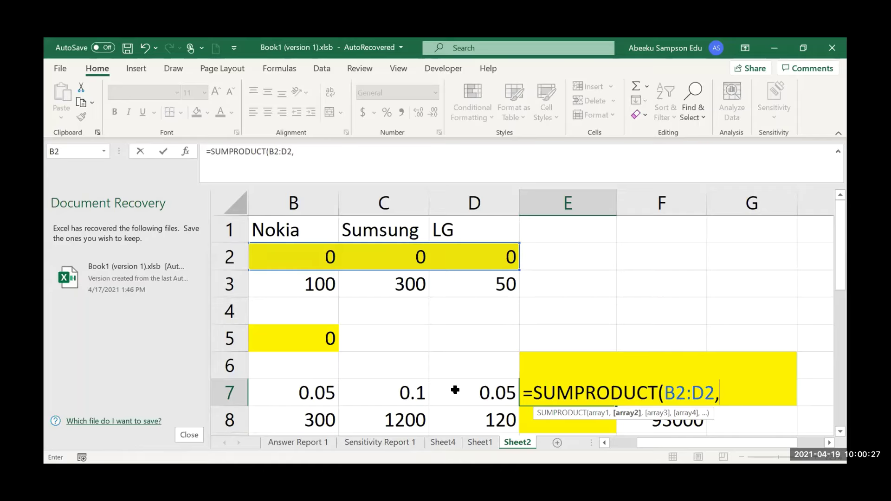
pyautogui.moveTo(297, 392); pyautogui.dragTo(455, 390)
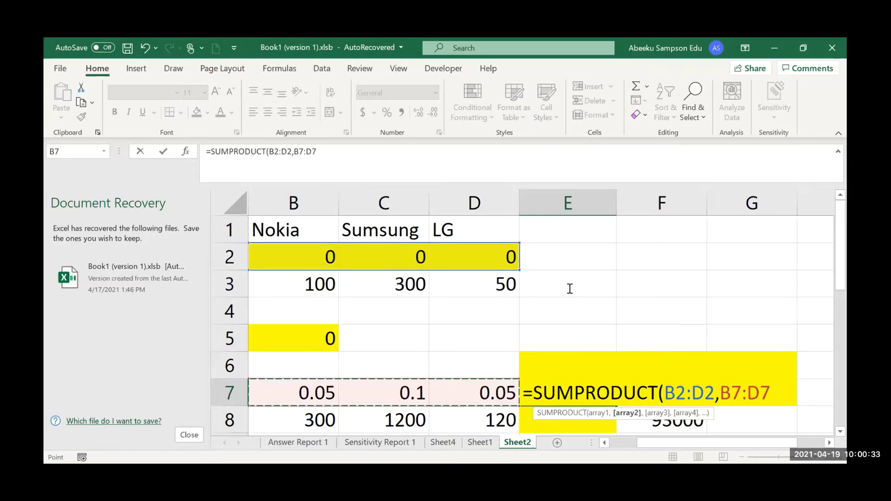
pyautogui.press('Return')
# Step: Enter =SUMPRODUCT(B2:D2,B8:D8) in the Budget Utilization cell E8
pyautogui.write('=sump')
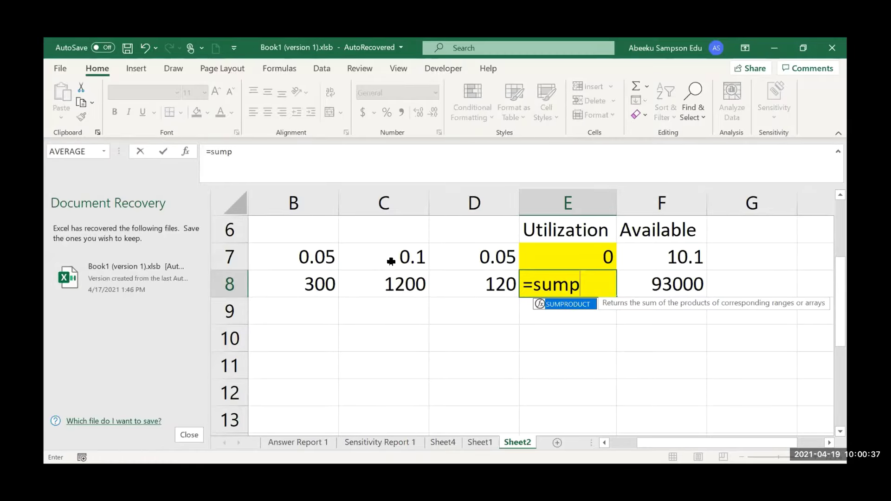
pyautogui.press('Tab')
pyautogui.scroll(2, 506, 274)
pyautogui.press('Up')
pyautogui.press('Up')
pyautogui.press('Up')
pyautogui.press('Up')
pyautogui.press('Up')
pyautogui.press('Up')
pyautogui.press('Left')
pyautogui.press('Left')
pyautogui.press('Left')
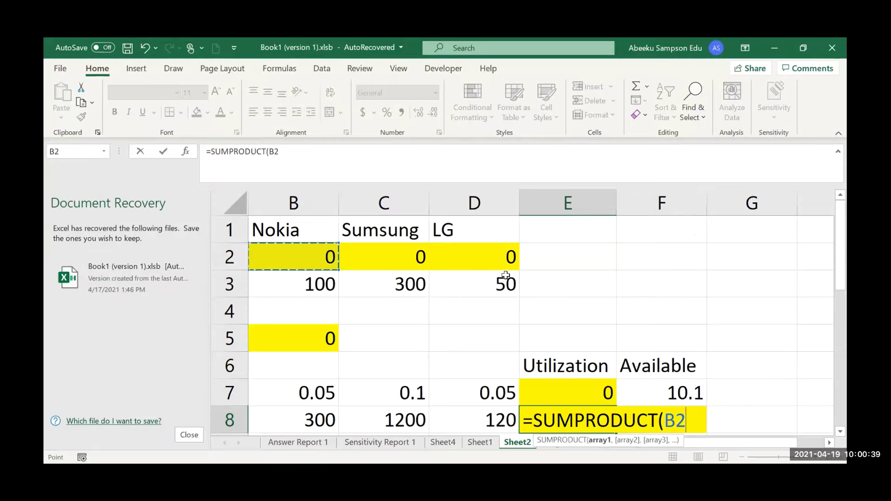
pyautogui.hotkey('shift', 'Right')
pyautogui.hotkey('shift', 'Right')
pyautogui.write(',')
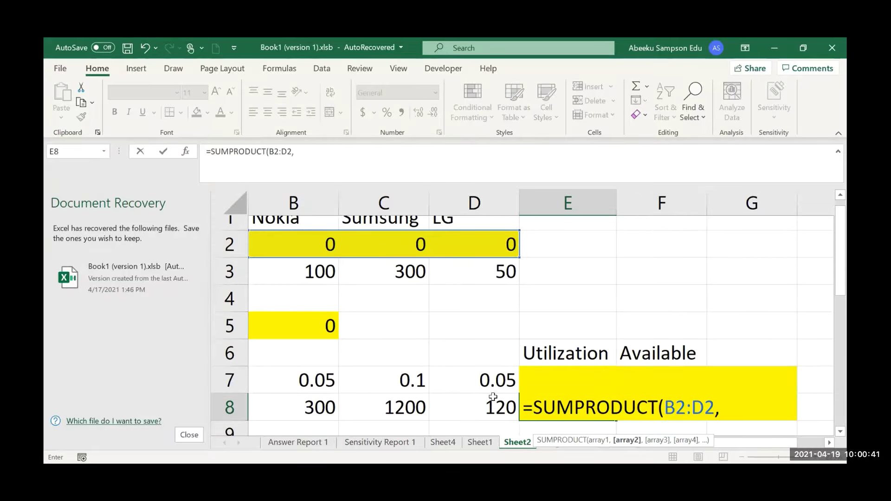
pyautogui.press('Left')
pyautogui.press('Left')
pyautogui.press('Left')
pyautogui.hotkey('shift', 'Right')
pyautogui.hotkey('shift', 'Right')
pyautogui.write(')')
pyautogui.press('Return')
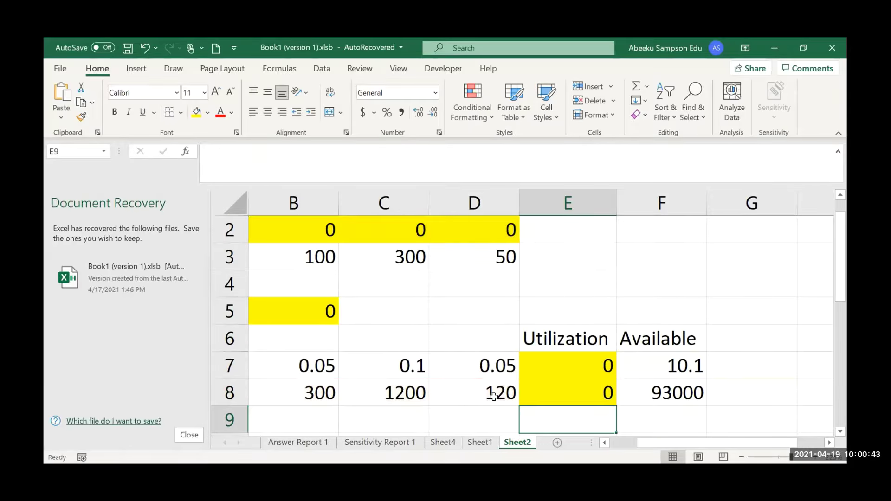
# Step: Check the formulas in E7, E8 and B5 against the unit profits B3:D3, constraint coefficients B7:D8 and available amounts F7:F8
pyautogui.click(581, 386)
pyautogui.click(585, 364)
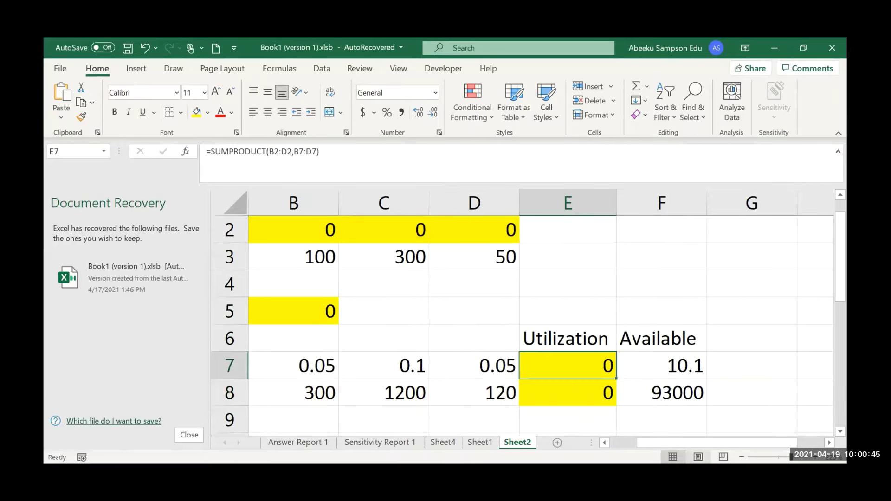
pyautogui.hscroll(-2, 459, 303)
pyautogui.click(460, 304)
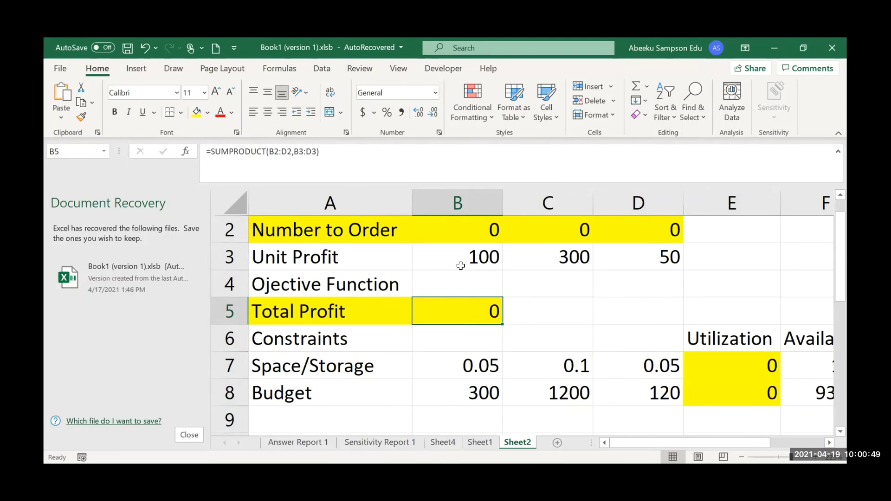
pyautogui.moveTo(464, 257); pyautogui.dragTo(640, 257)
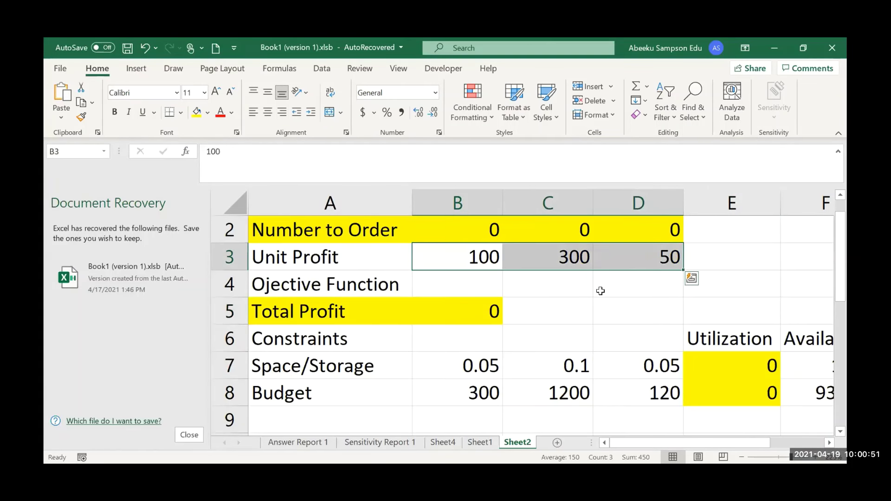
pyautogui.moveTo(471, 365); pyautogui.dragTo(652, 404)
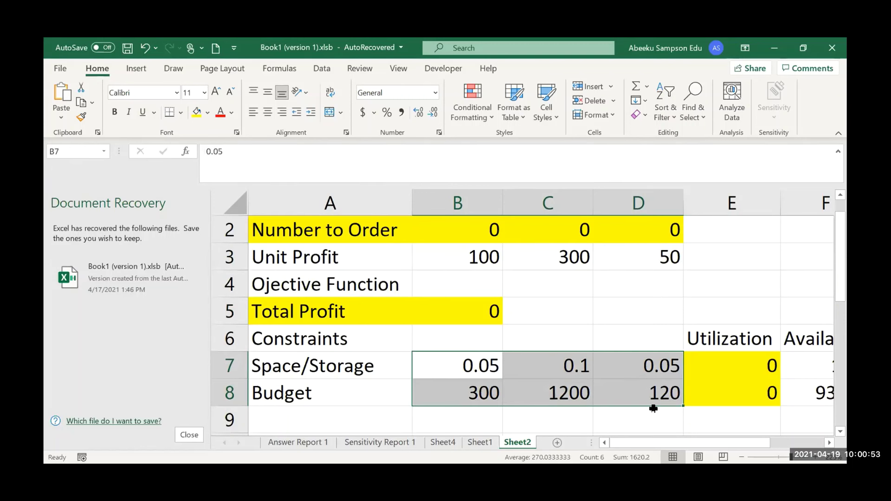
pyautogui.hscroll(2, 614, 362)
pyautogui.moveTo(614, 363); pyautogui.dragTo(591, 388)
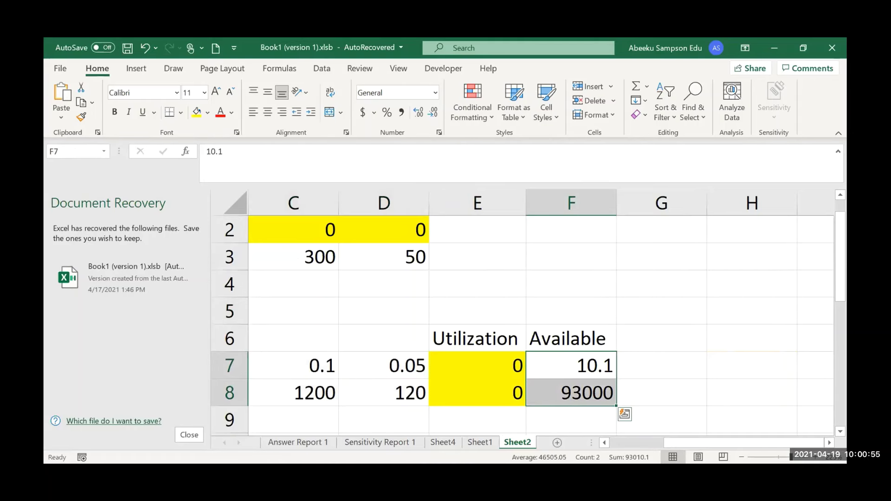
pyautogui.hscroll(-2, 694, 441)
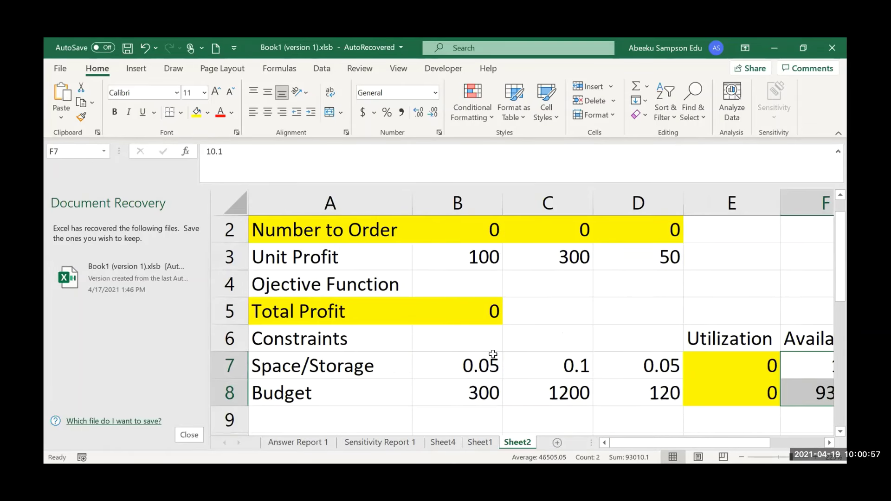
pyautogui.click(459, 316)
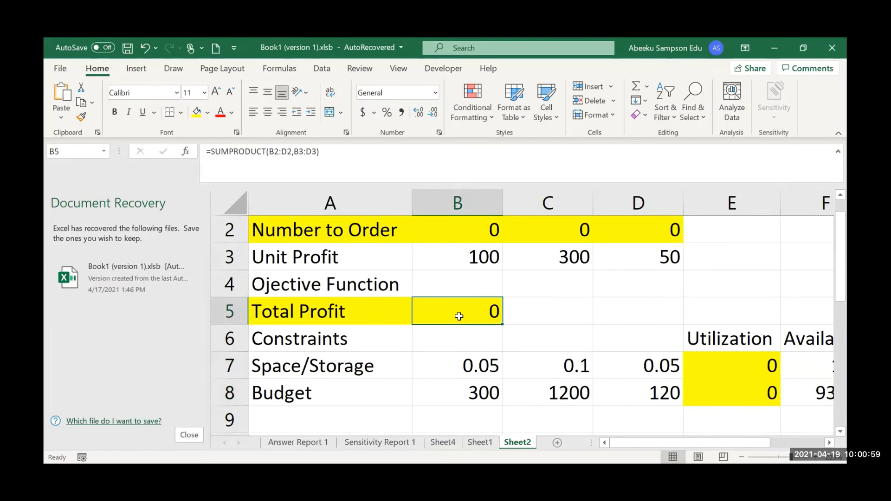
pyautogui.click(740, 388)
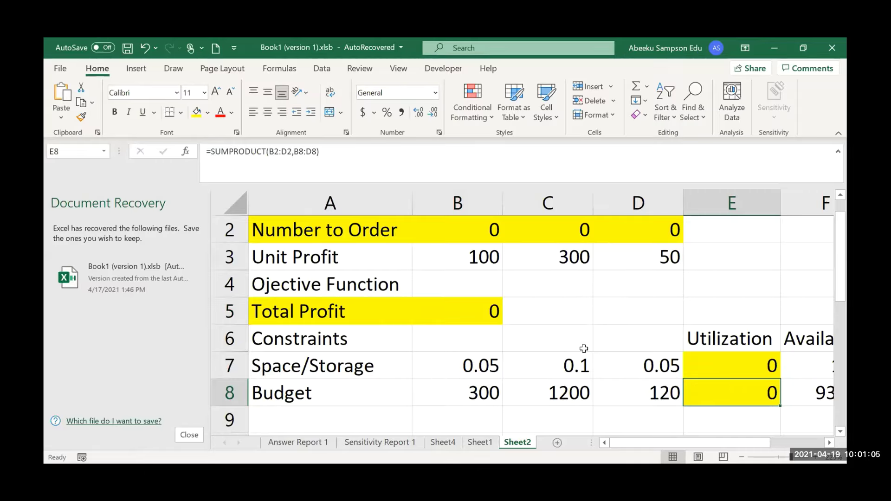
# Step: Examine the ranges referenced by the Total Profit formula in B5 and the Nokia decision cell B2
pyautogui.click(473, 319)
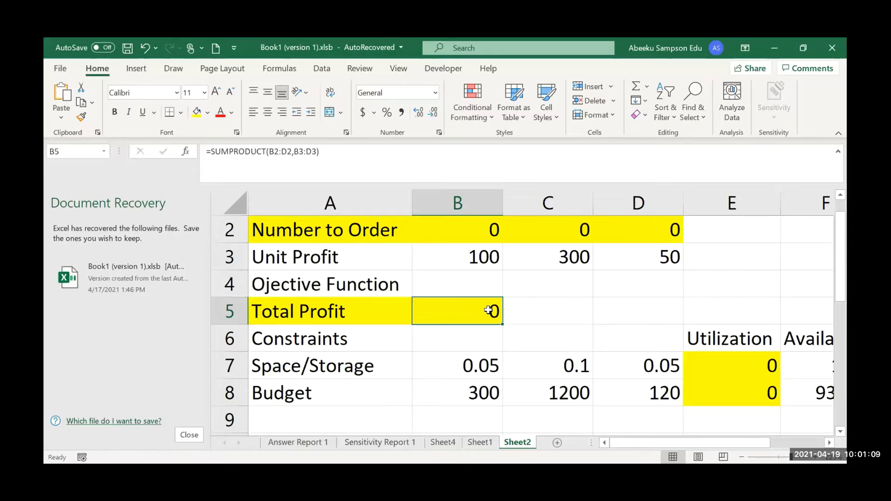
pyautogui.hotkey('shift', 'F2')
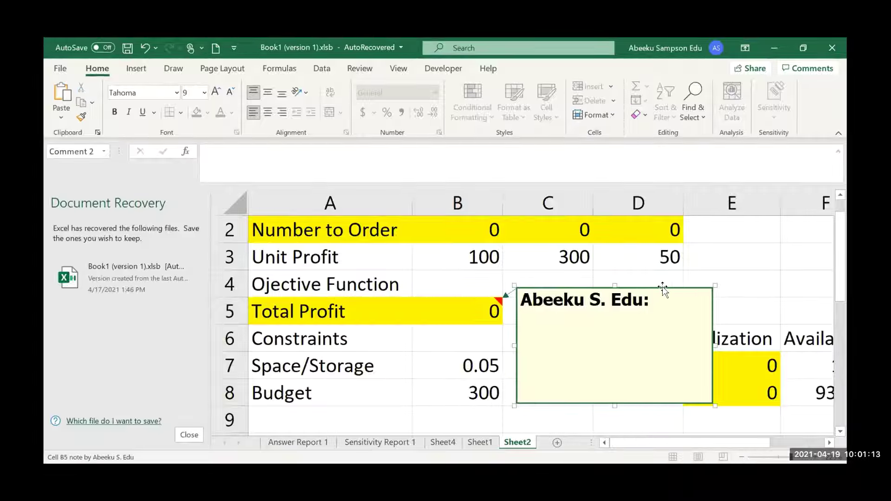
pyautogui.hotkey('ctrl', 'z')
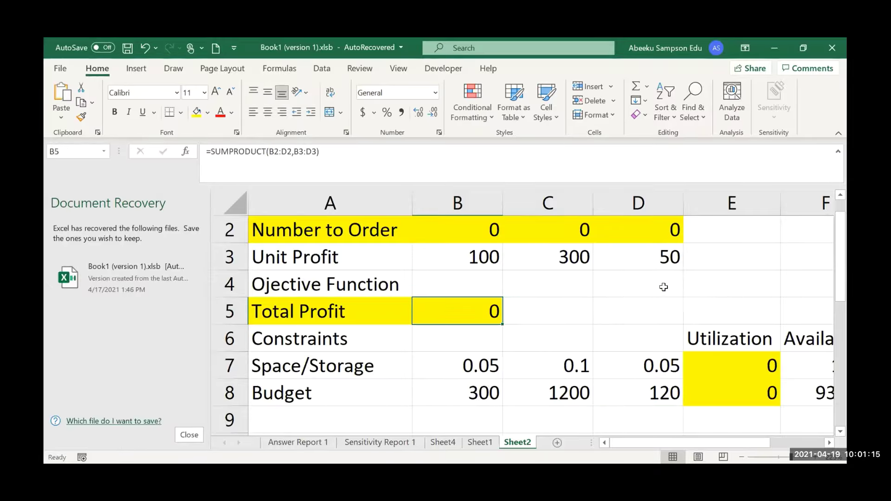
pyautogui.press('F2')
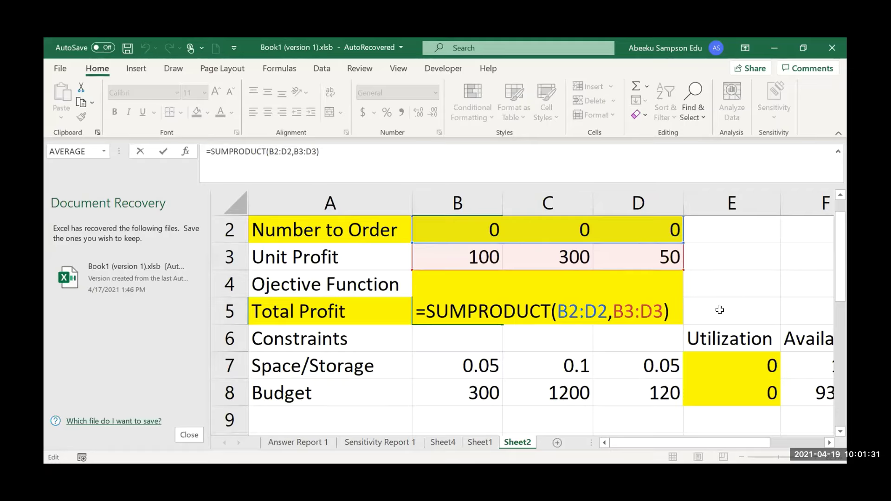
pyautogui.click(744, 304)
pyautogui.click(452, 314)
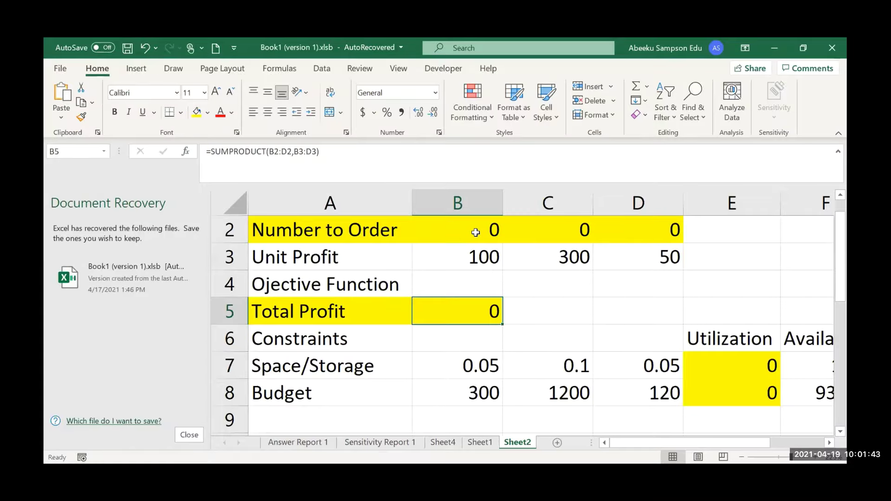
pyautogui.click(476, 233)
pyautogui.moveTo(667, 442); pyautogui.dragTo(637, 433)
pyautogui.scroll(1, 587, 383)
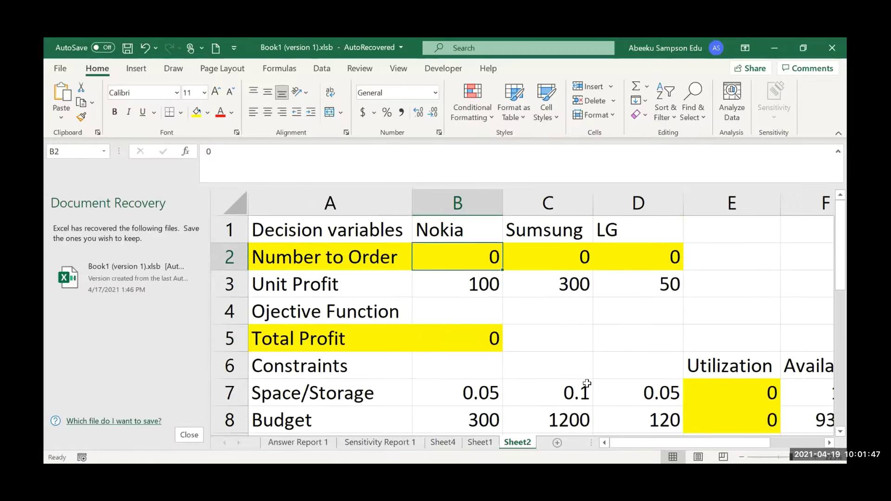
# Step: Review the Total Profit formula in B5 and the Utilization formulas in E7:E8
pyautogui.click(457, 343)
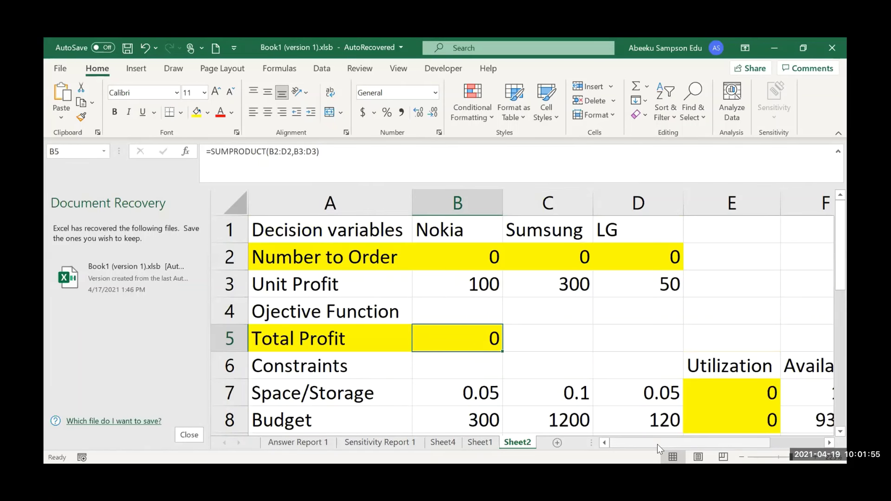
pyautogui.hscroll(1, 657, 445)
pyautogui.moveTo(584, 394); pyautogui.dragTo(578, 423)
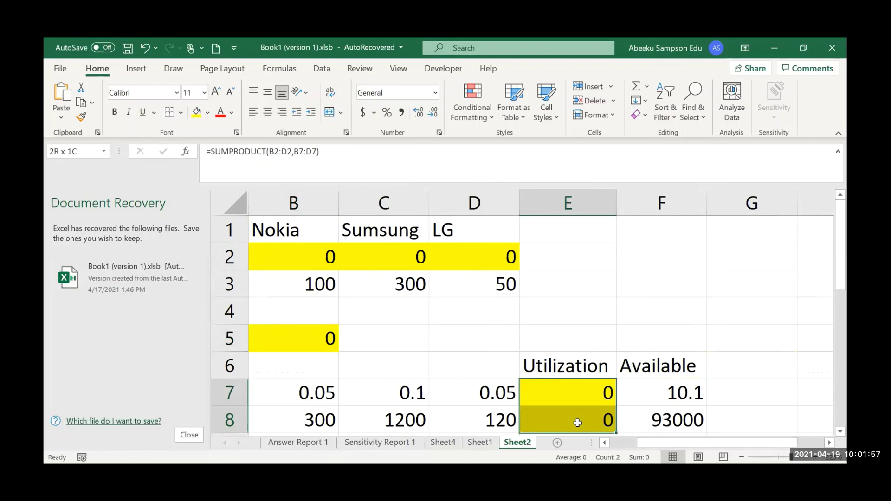
pyautogui.click(549, 338)
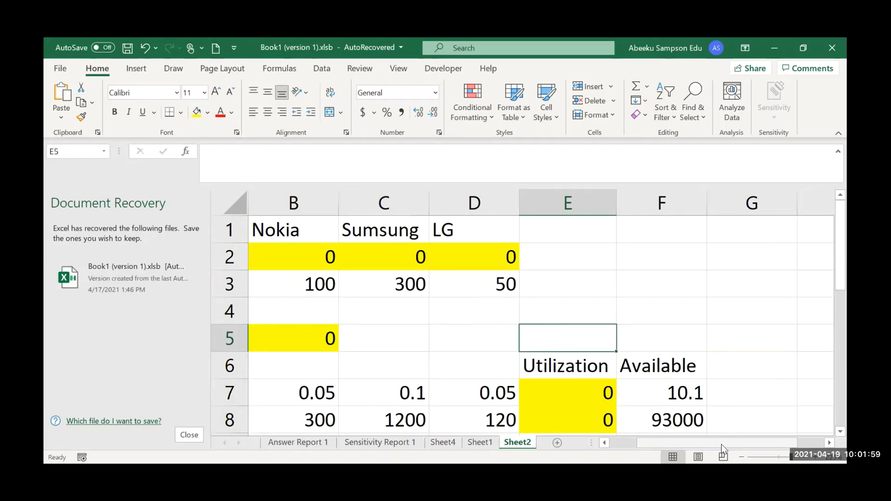
# Step: Close the Document Recovery pane and bring up the data commands that include Solver
pyautogui.hscroll(-1, 660, 443)
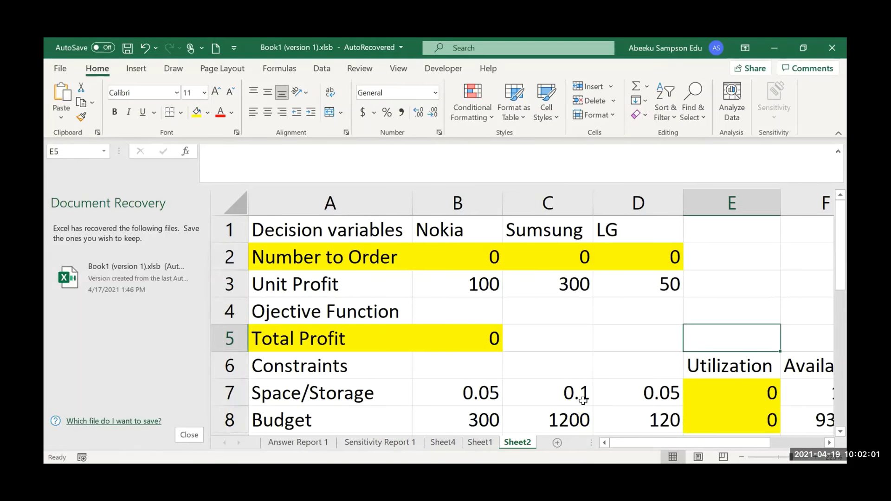
pyautogui.click(176, 434)
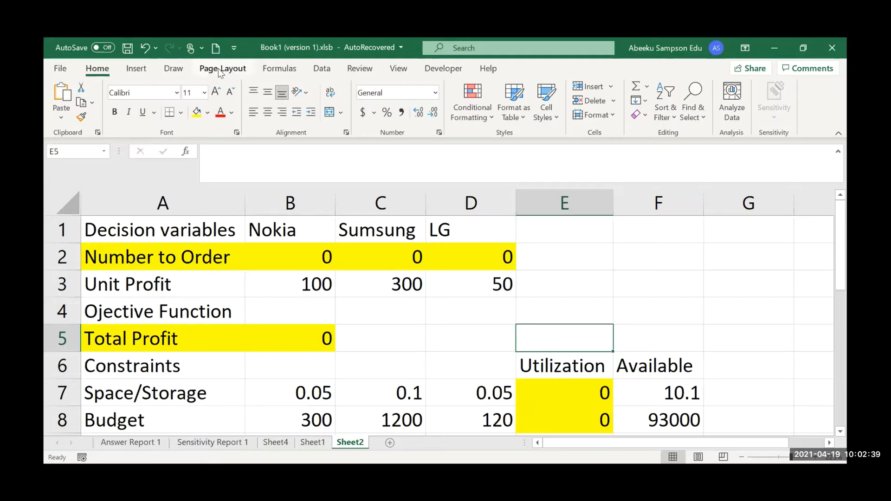
pyautogui.click(319, 74)
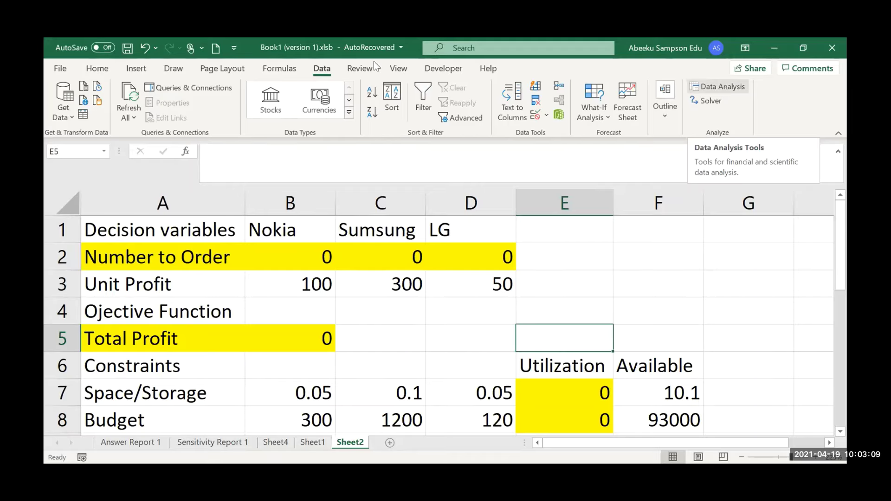
# Step: Open the add-ins list in Excel Options
pyautogui.click(60, 69)
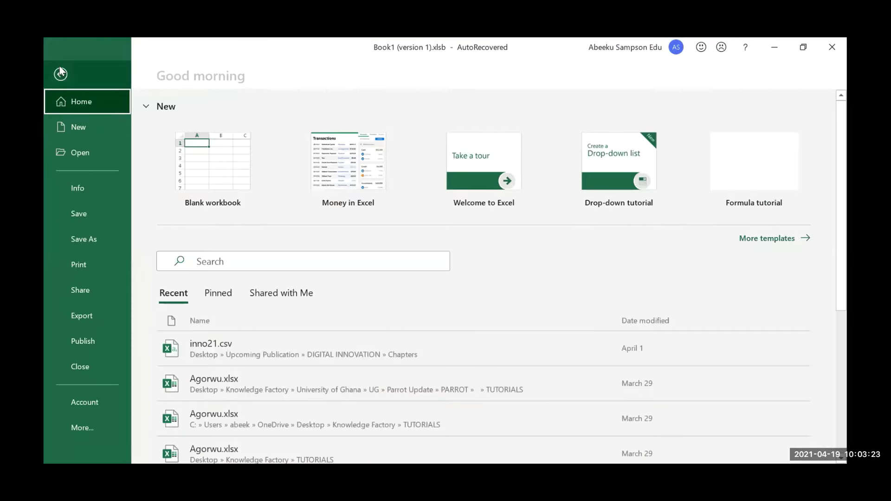
pyautogui.click(81, 421)
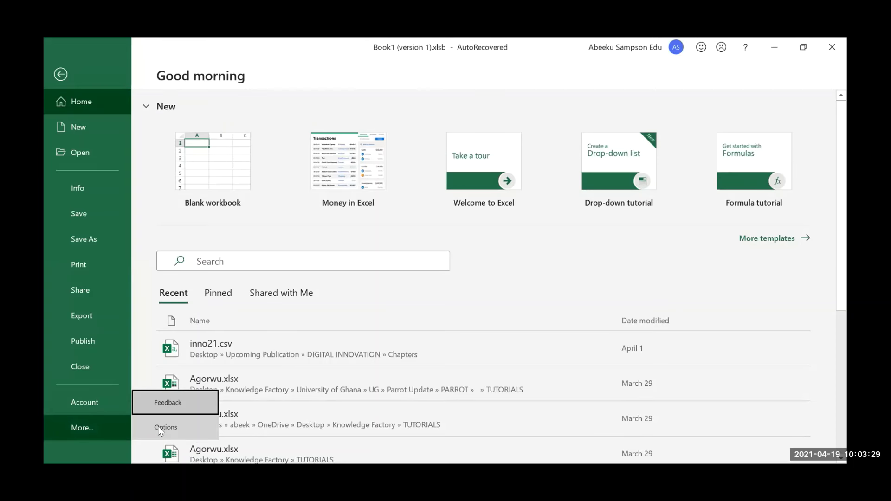
pyautogui.click(157, 428)
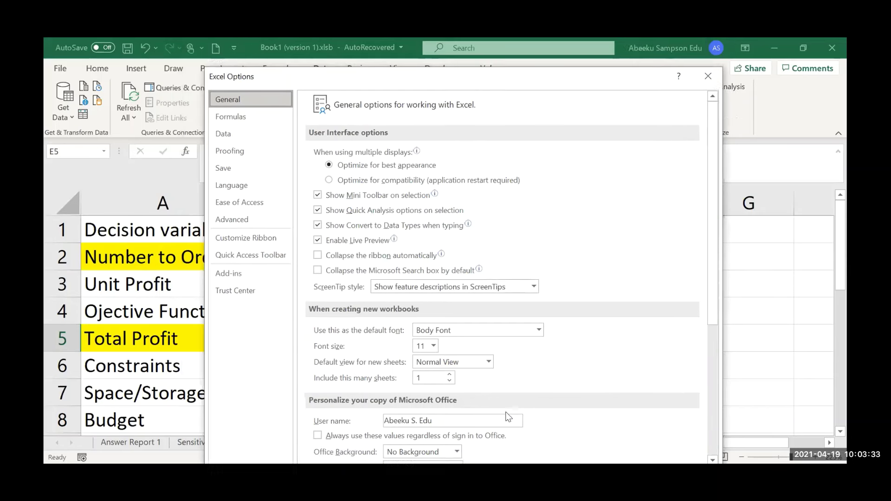
pyautogui.click(237, 273)
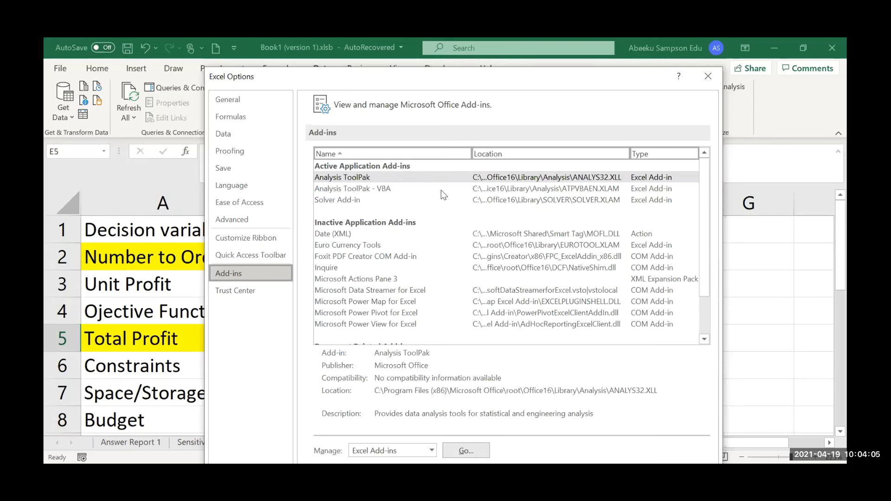
# Step: Examine the Analysis ToolPak, Analysis ToolPak - VBA and Solver Add-in entries under the active add-ins, then close the options
pyautogui.click(342, 178)
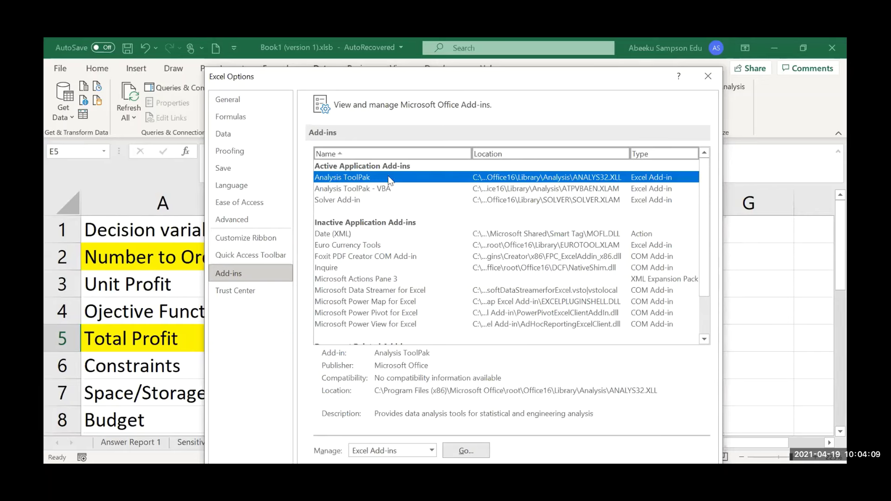
pyautogui.click(356, 188)
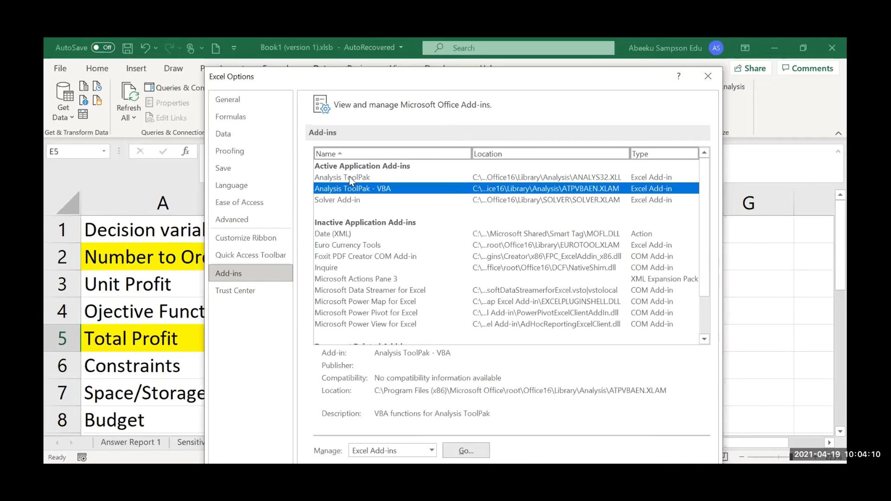
pyautogui.click(339, 199)
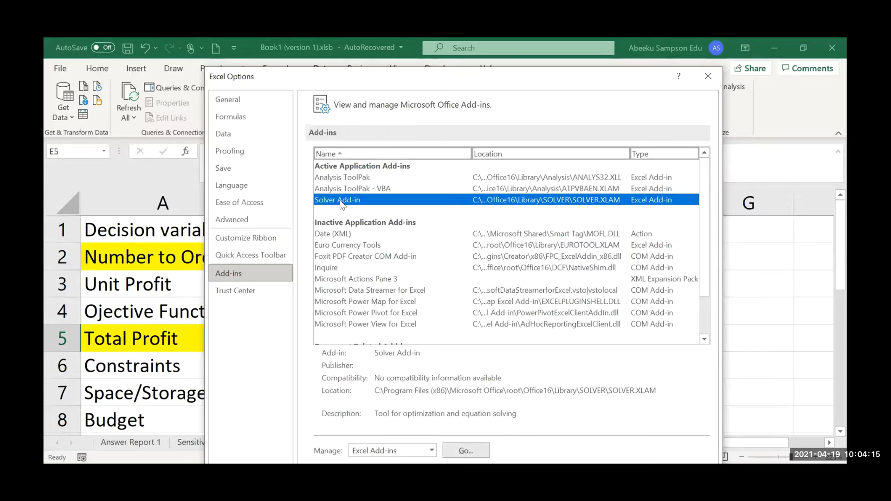
pyautogui.click(347, 180)
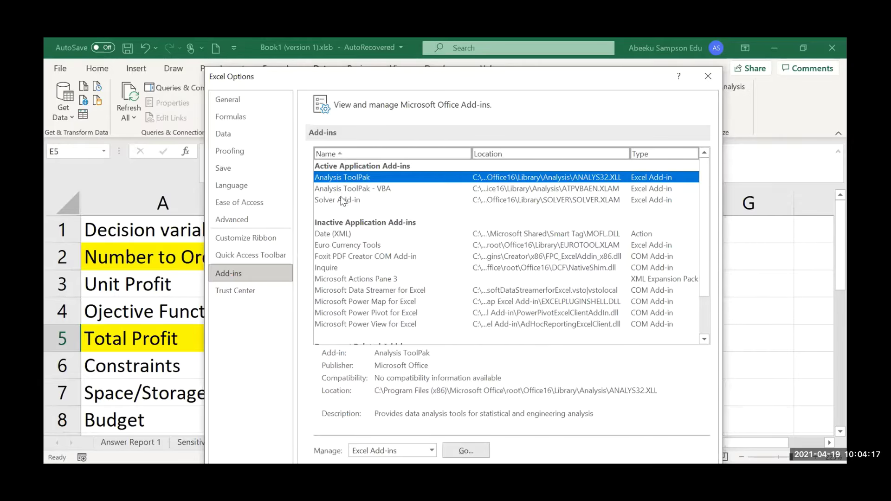
pyautogui.click(342, 201)
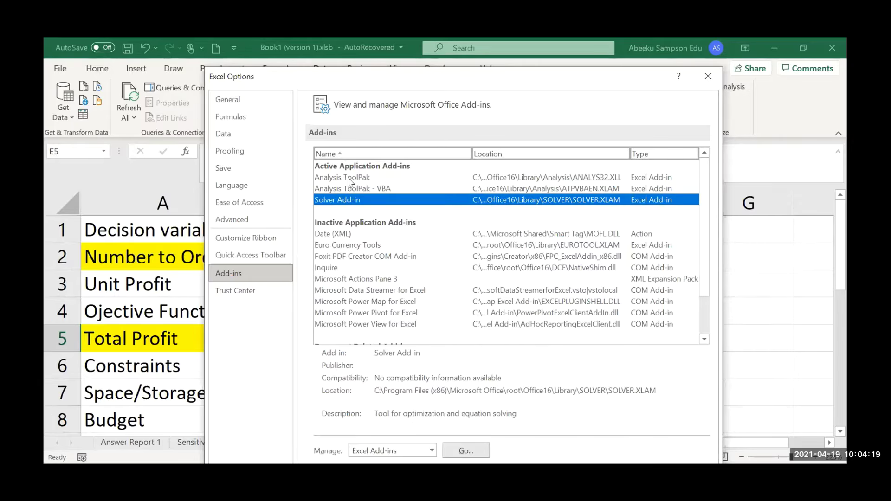
pyautogui.click(351, 180)
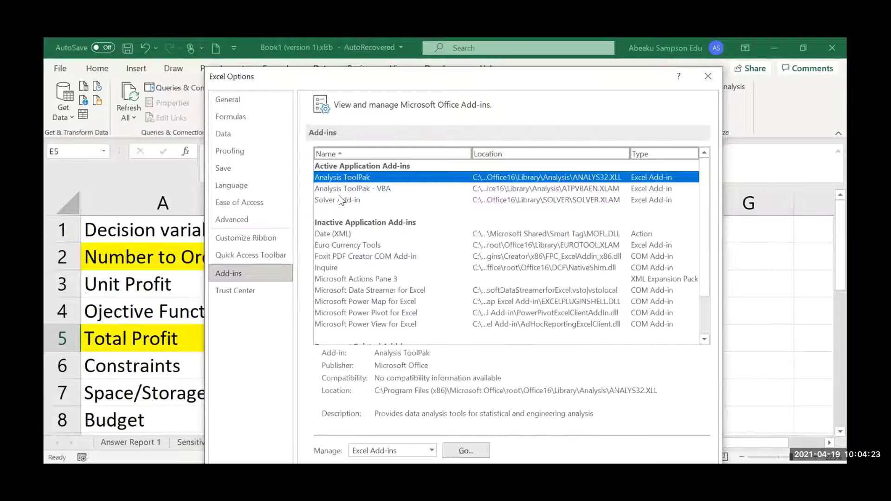
pyautogui.press('Down')
pyautogui.press('Down')
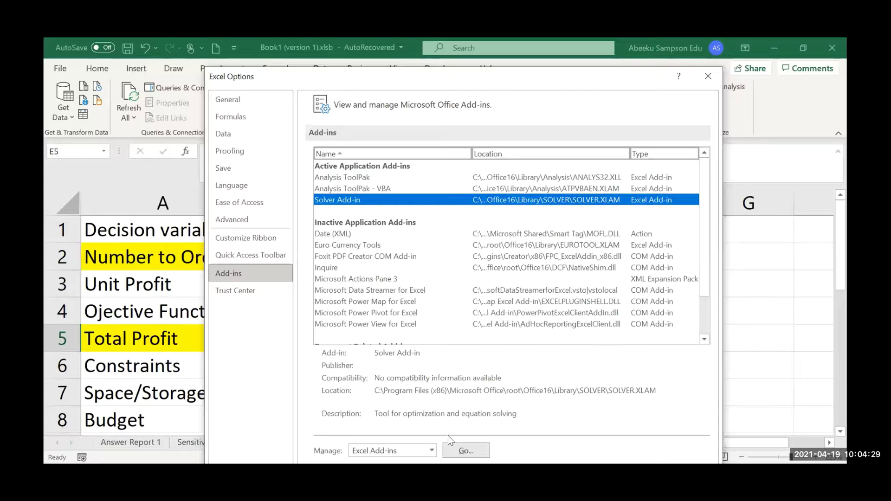
pyautogui.press('Up')
pyautogui.press('Up')
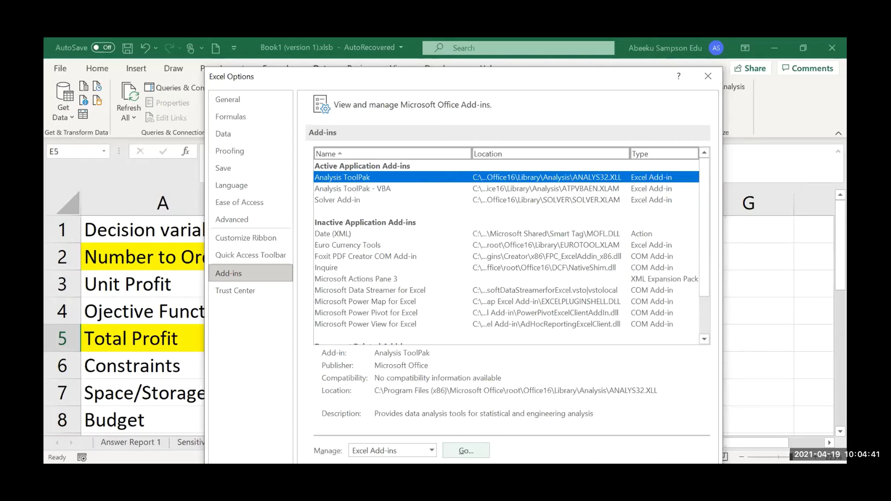
pyautogui.click(338, 200)
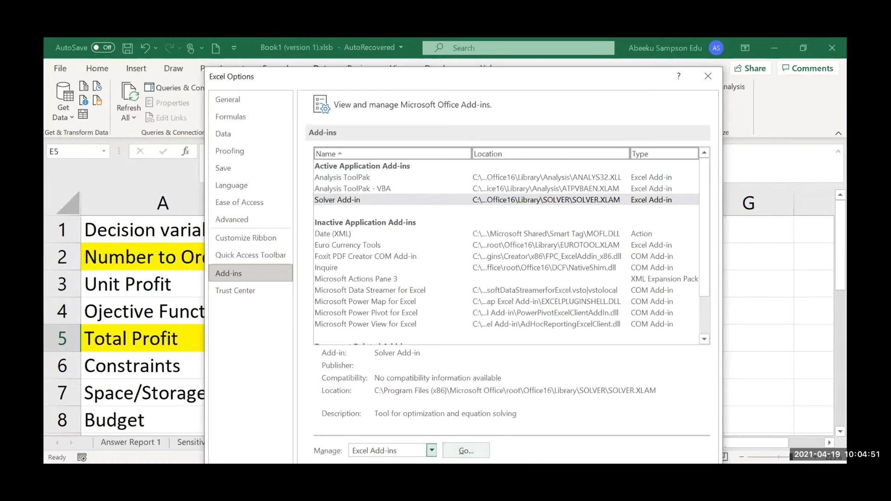
pyautogui.click(707, 76)
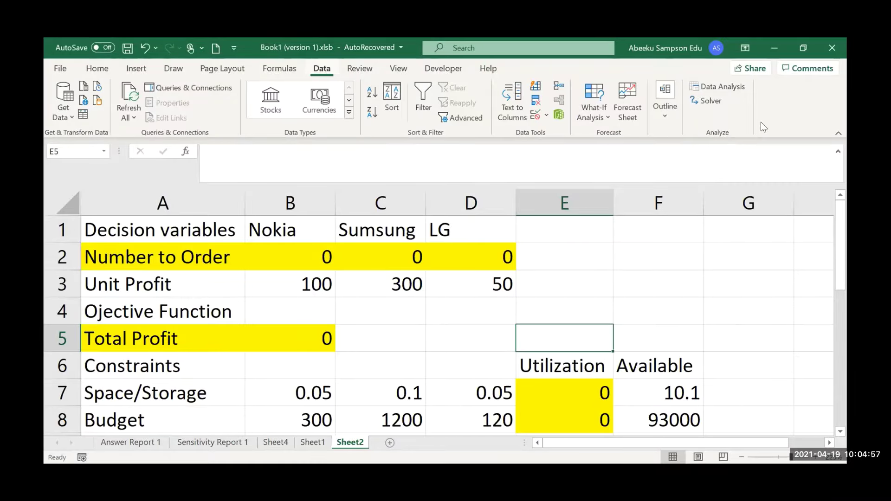
# Step: Open Solver, clear the prefilled objective reference and shift the Solver Parameters dialog away from the data in column C
pyautogui.click(708, 100)
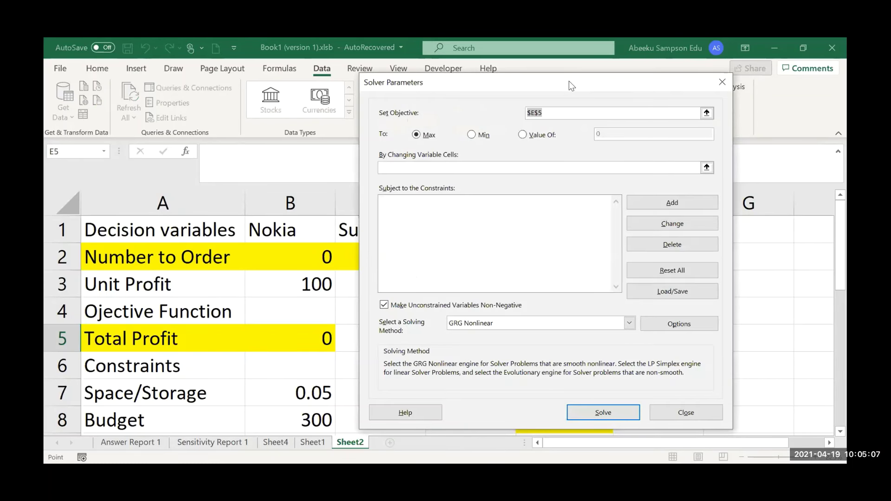
pyautogui.press('BackSpace')
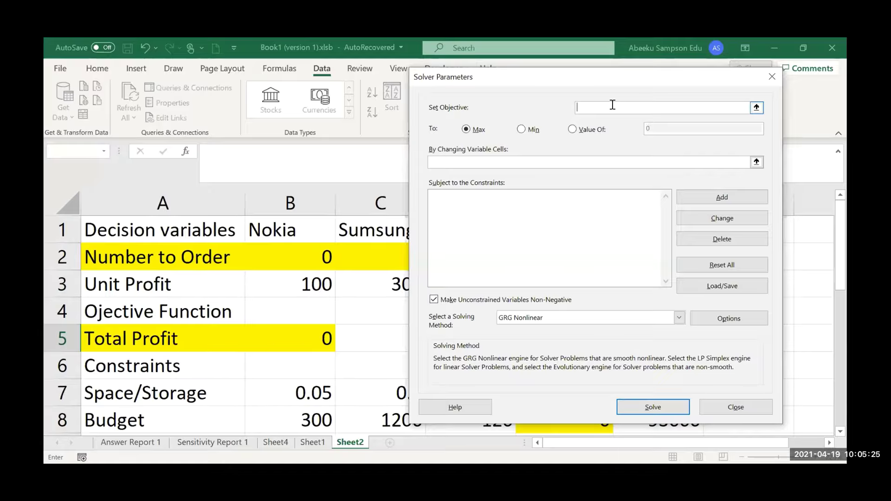
pyautogui.click(528, 160)
pyautogui.click(496, 207)
pyautogui.click(488, 206)
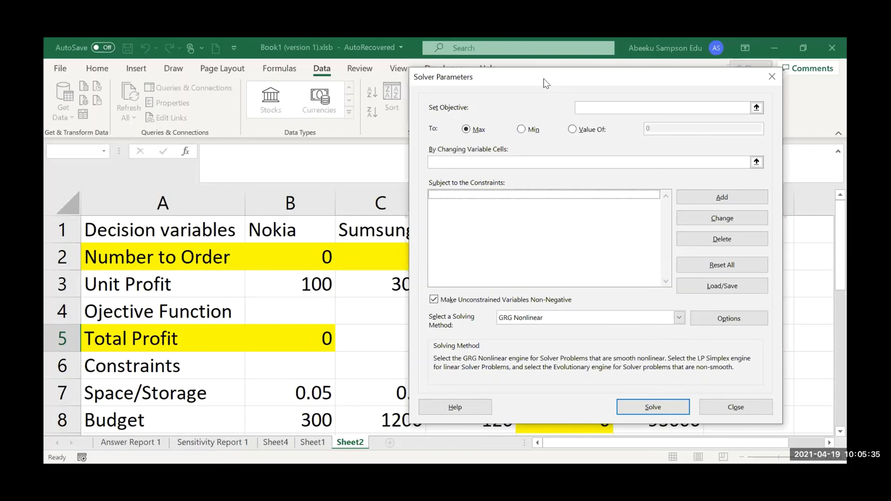
pyautogui.moveTo(544, 79); pyautogui.dragTo(557, 81)
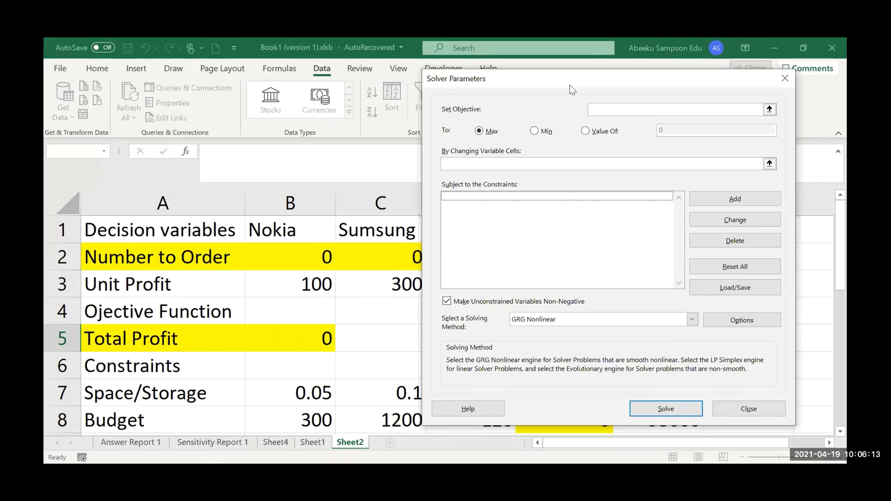
# Step: Set the Solver objective to the Total Profit cell $B$5 with the Max option
pyautogui.click(599, 108)
pyautogui.click(599, 108)
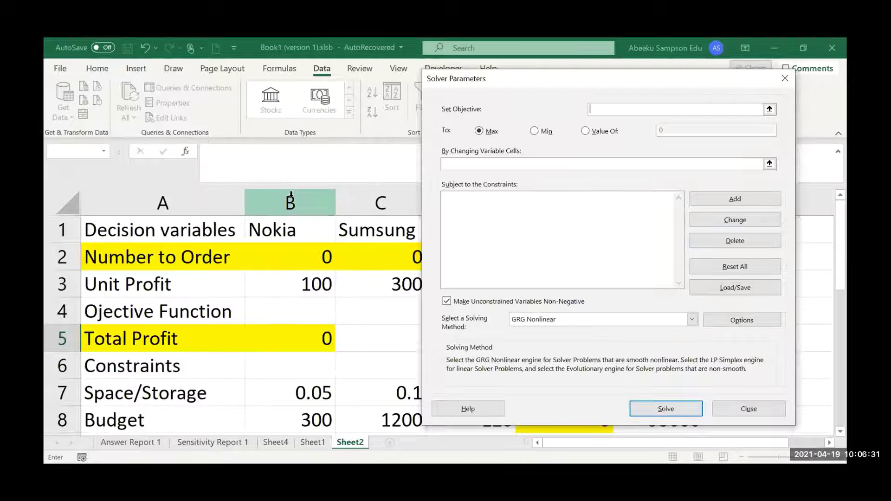
pyautogui.click(299, 345)
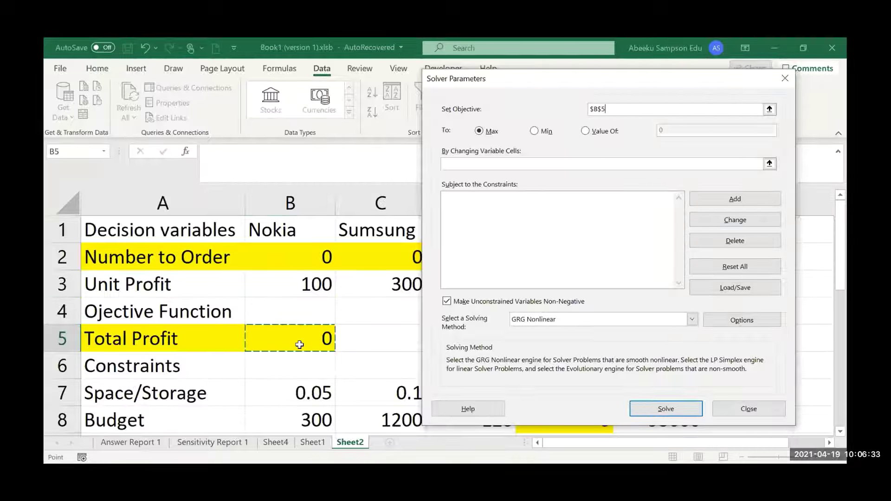
pyautogui.click(623, 108)
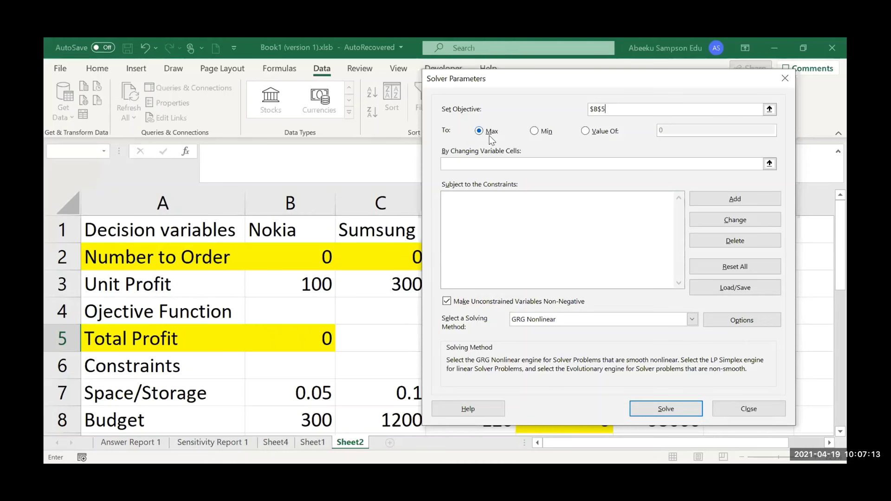
pyautogui.click(534, 132)
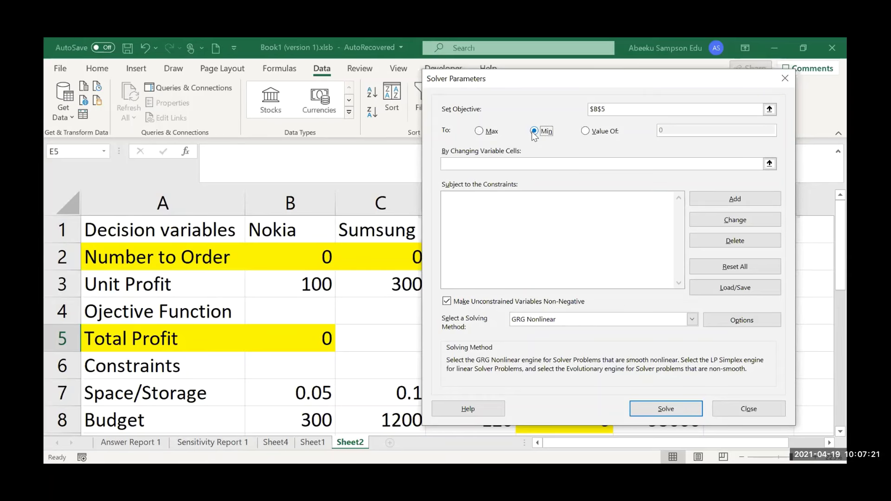
pyautogui.click(480, 133)
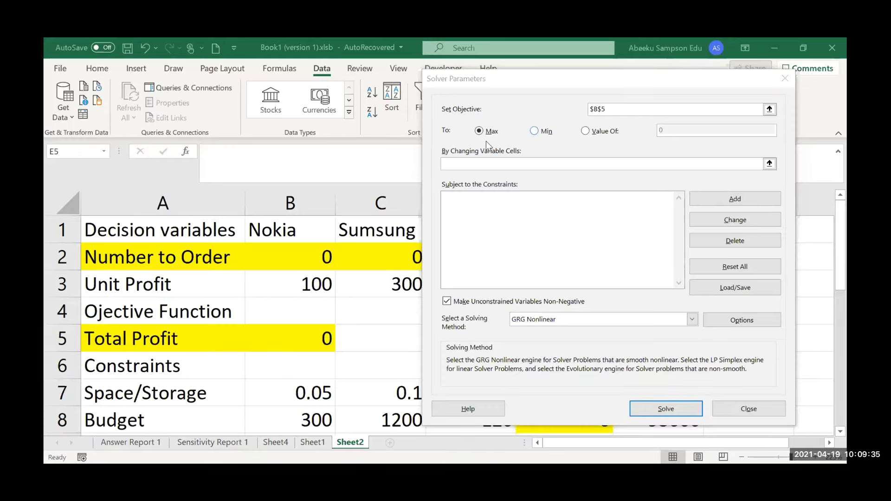
# Step: Set Solver's changing variable cells to the Number to Order range $B$2:$D$2
pyautogui.moveTo(616, 77); pyautogui.dragTo(661, 68)
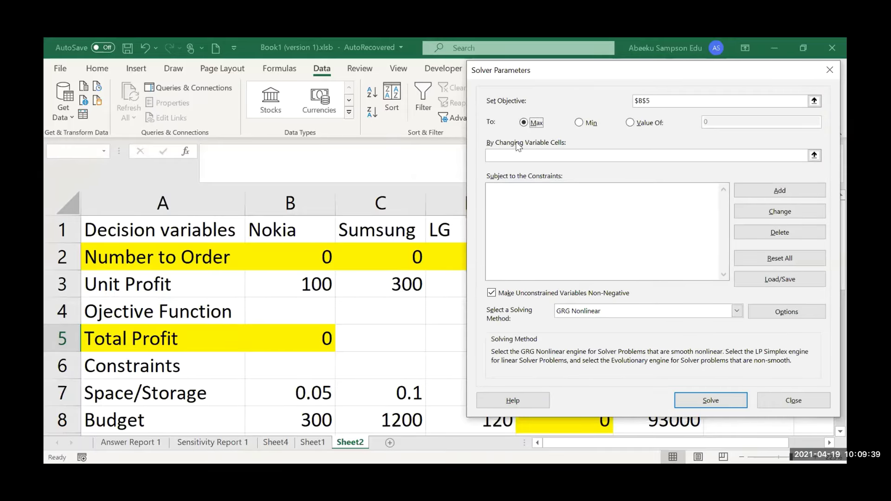
pyautogui.click(556, 153)
pyautogui.click(554, 153)
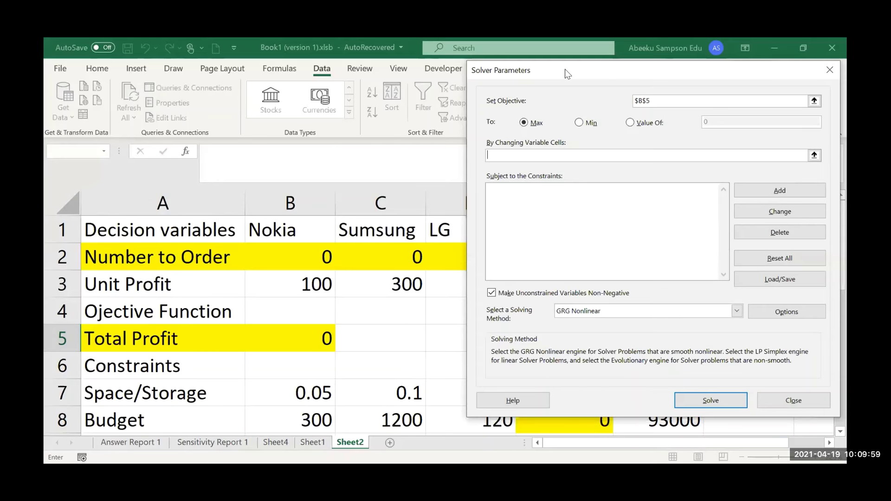
pyautogui.moveTo(568, 73); pyautogui.dragTo(617, 99)
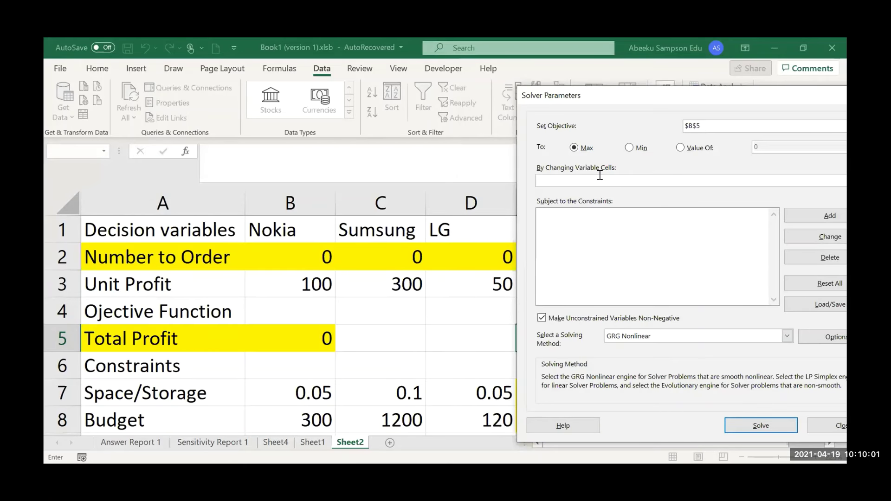
pyautogui.click(600, 176)
pyautogui.moveTo(293, 260); pyautogui.dragTo(469, 260)
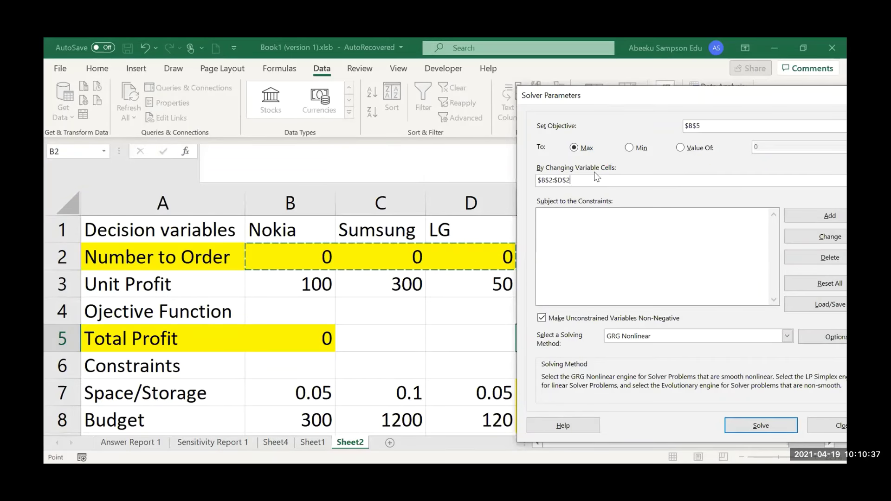
pyautogui.click(602, 182)
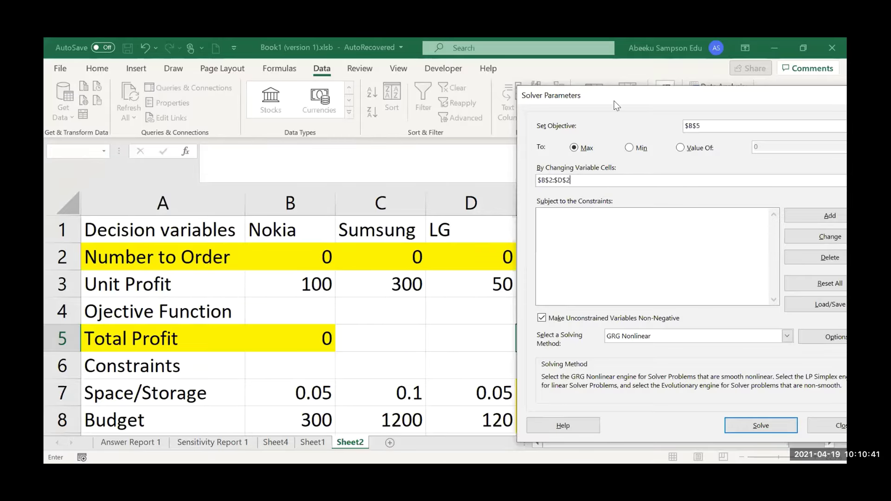
pyautogui.click(553, 207)
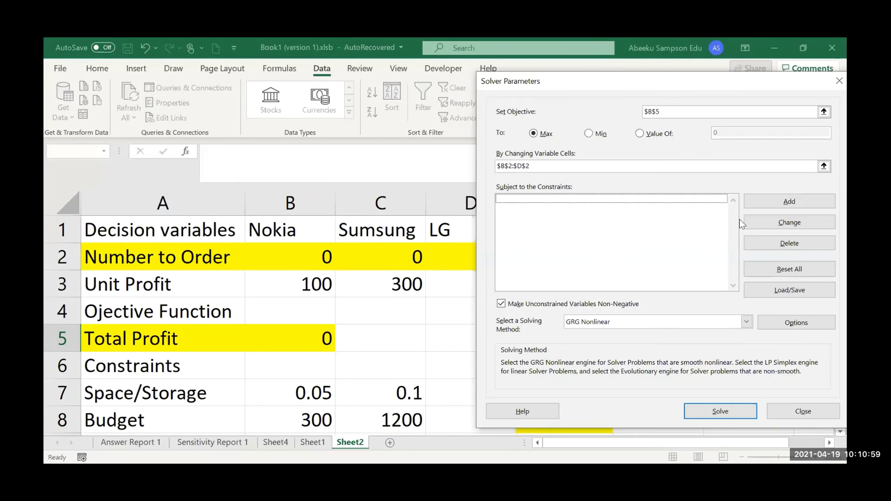
# Step: Add a Solver constraint requiring Space/Storage utilization $E$7 to be <= the available amount in $F$7
pyautogui.click(783, 200)
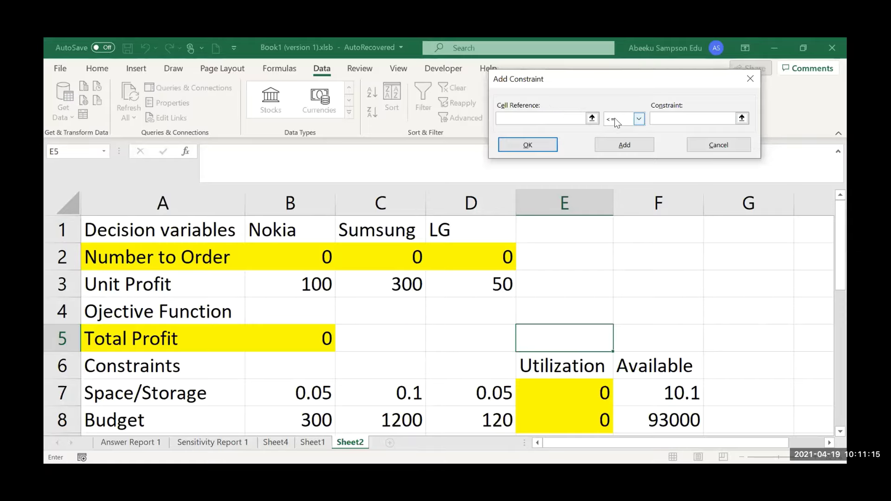
pyautogui.click(664, 119)
pyautogui.click(514, 120)
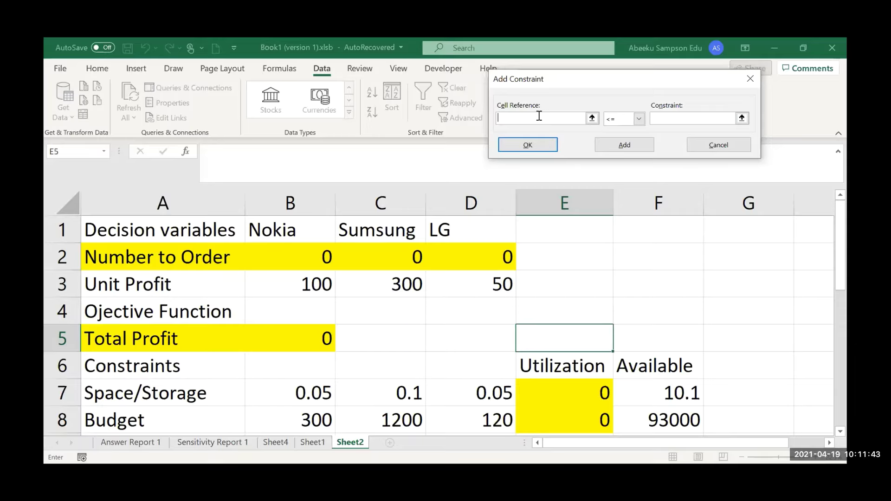
pyautogui.click(562, 395)
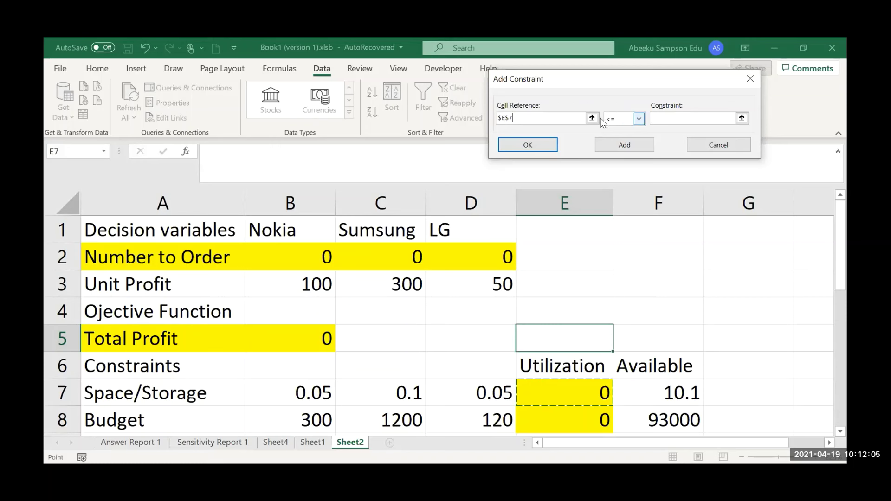
pyautogui.click(639, 120)
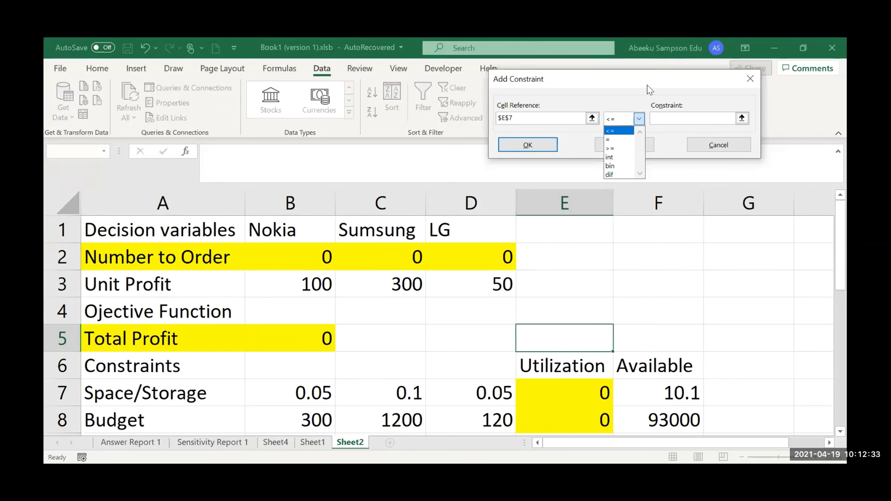
pyautogui.click(620, 132)
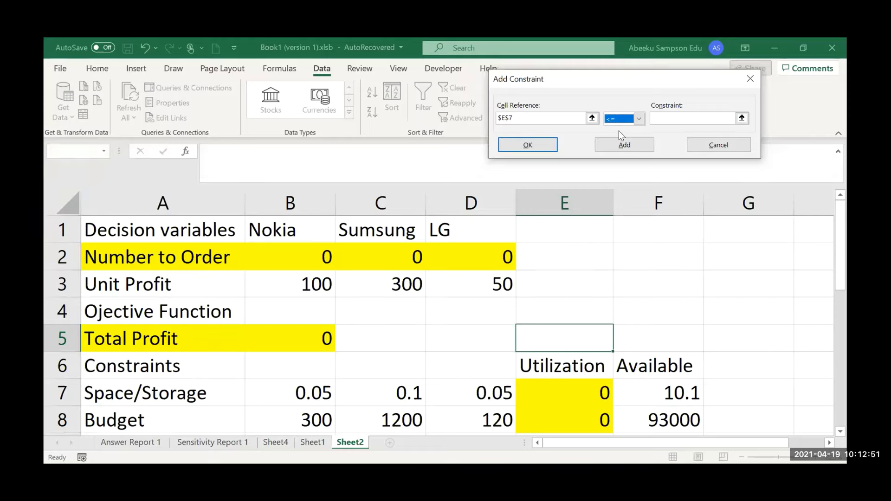
pyautogui.click(666, 116)
pyautogui.click(660, 394)
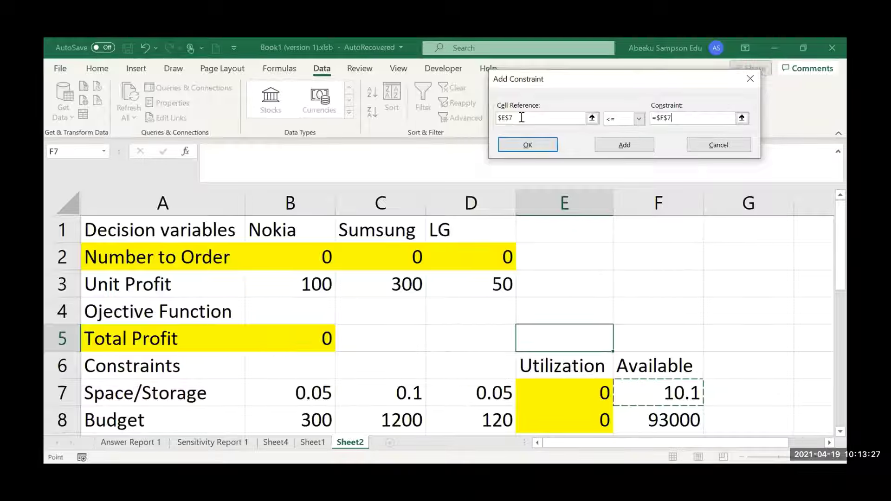
pyautogui.click(485, 139)
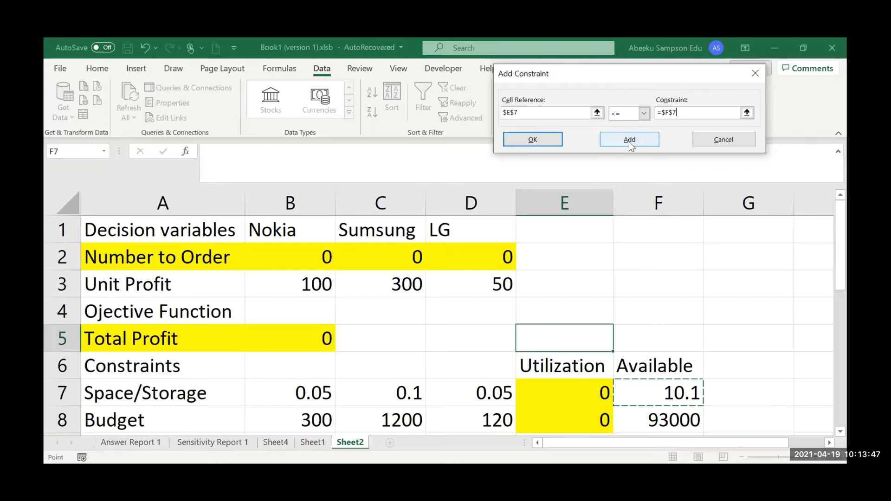
pyautogui.click(629, 141)
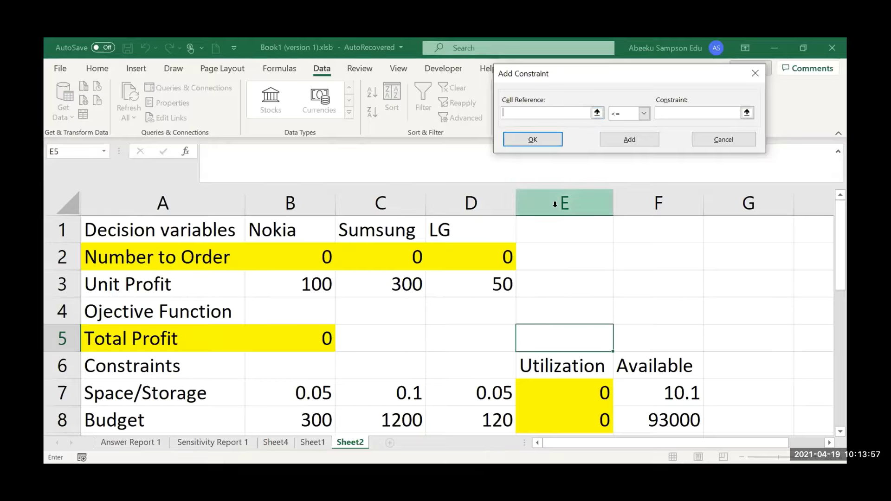
# Step: Add a Solver constraint requiring Budget utilization $E$8 to be <= the available budget in $F$8
pyautogui.click(553, 419)
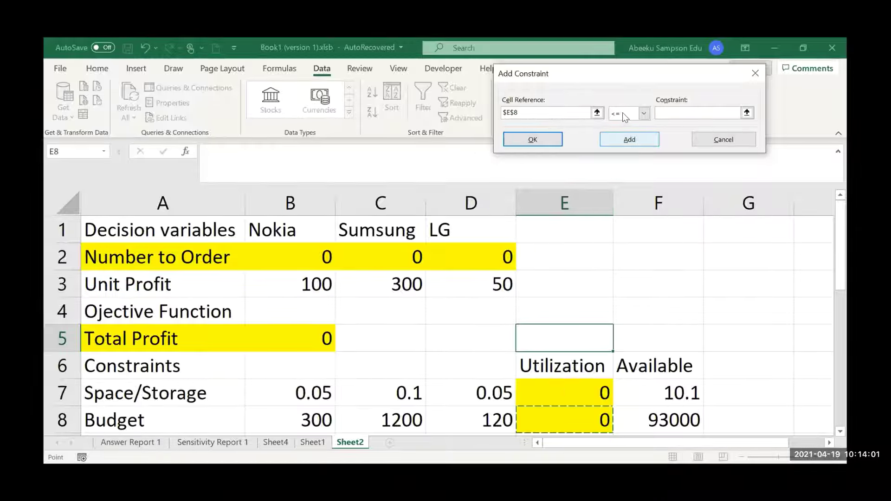
pyautogui.click(644, 114)
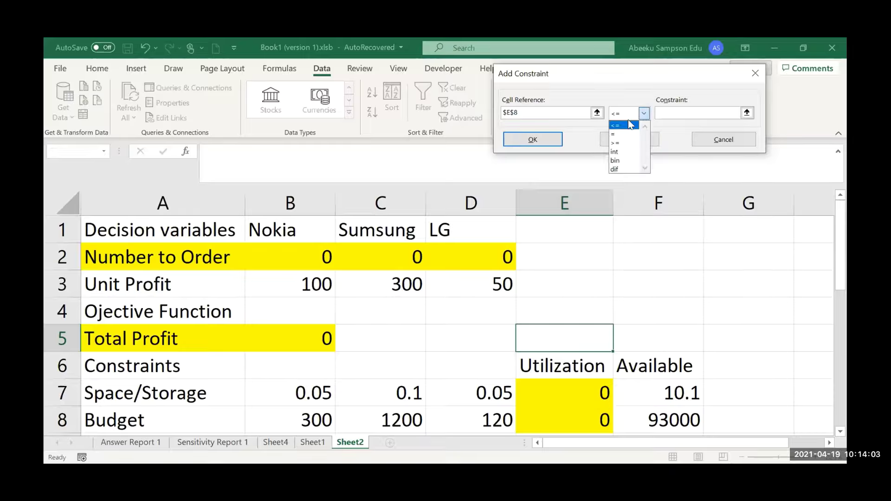
pyautogui.click(625, 126)
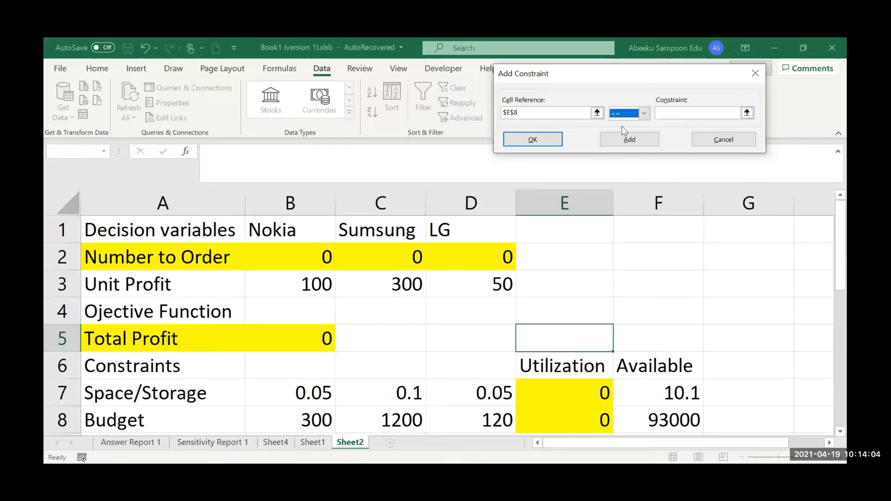
pyautogui.click(659, 113)
pyautogui.click(655, 421)
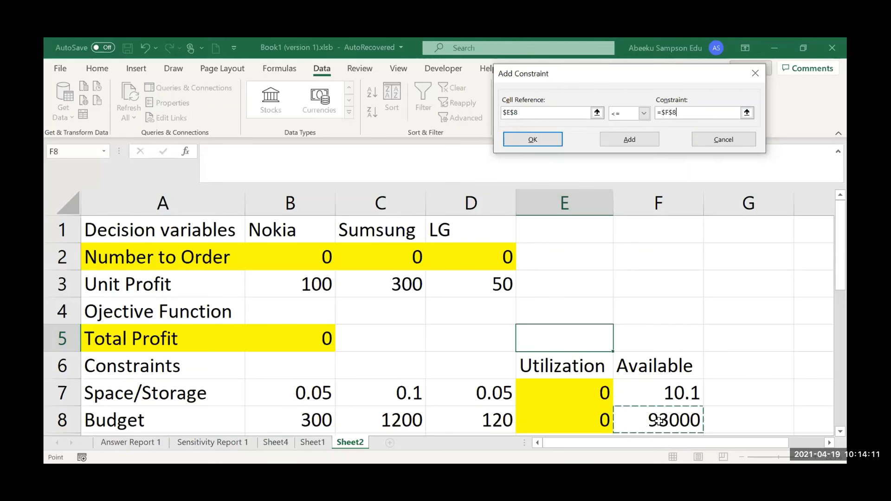
pyautogui.click(636, 141)
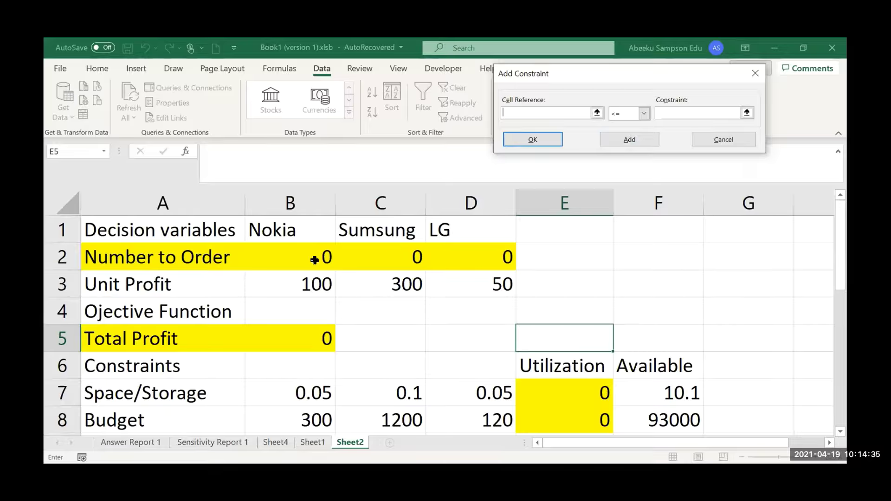
# Step: Add a non-negativity constraint setting the Number to Order range $B$2:$D$2 >= 0 and finish adding constraints
pyautogui.moveTo(314, 260); pyautogui.dragTo(484, 253)
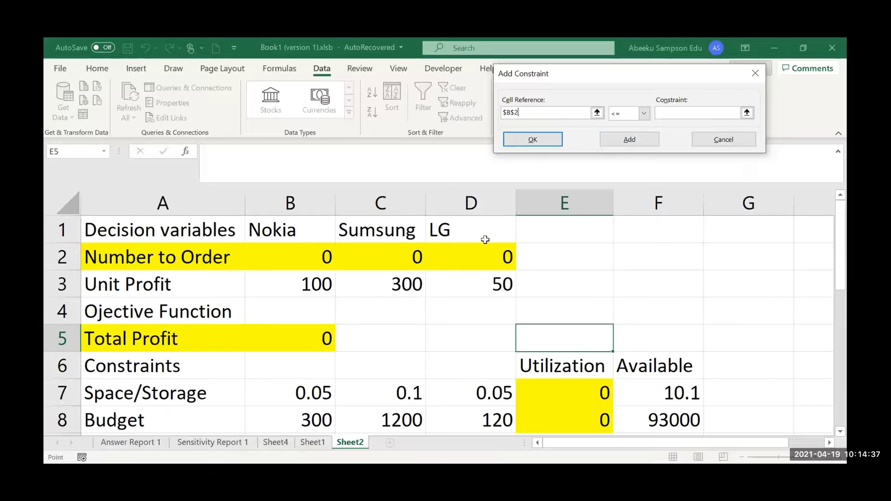
pyautogui.click(644, 113)
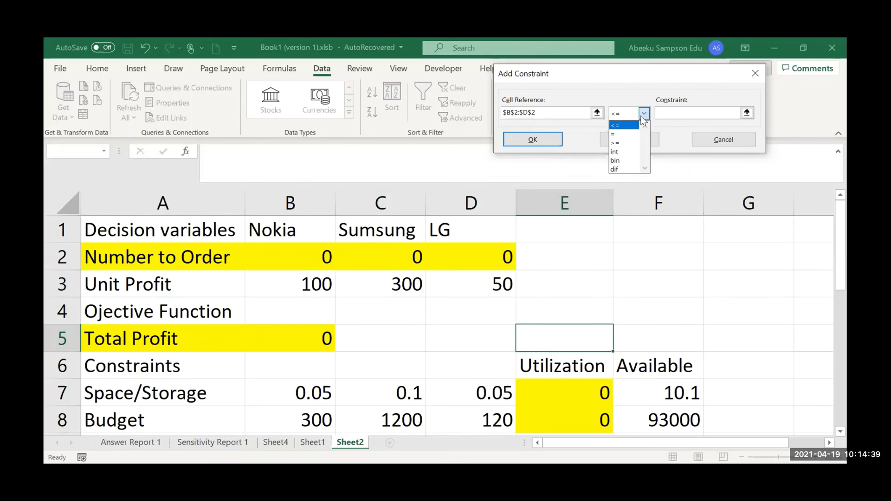
pyautogui.click(620, 142)
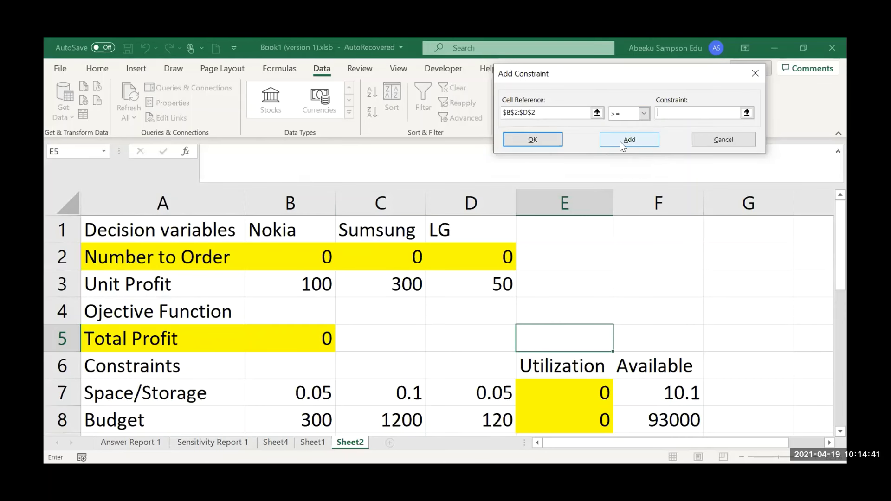
pyautogui.click(663, 112)
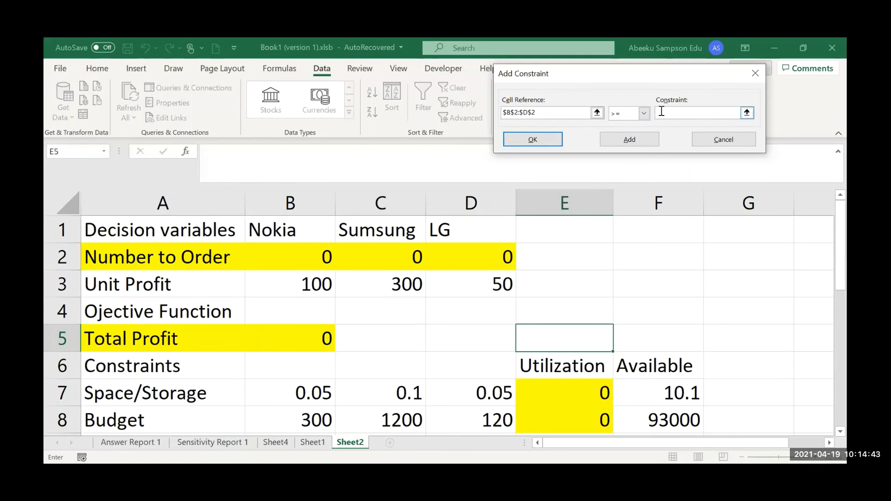
pyautogui.write('0')
pyautogui.click(533, 139)
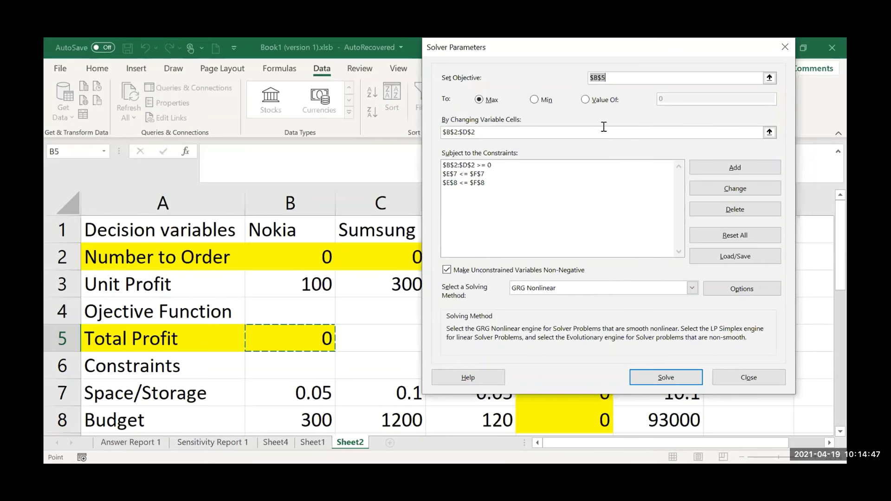
# Step: Review the objective and variable cells, set the solving method to Simplex LP and solve the model
pyautogui.click(600, 174)
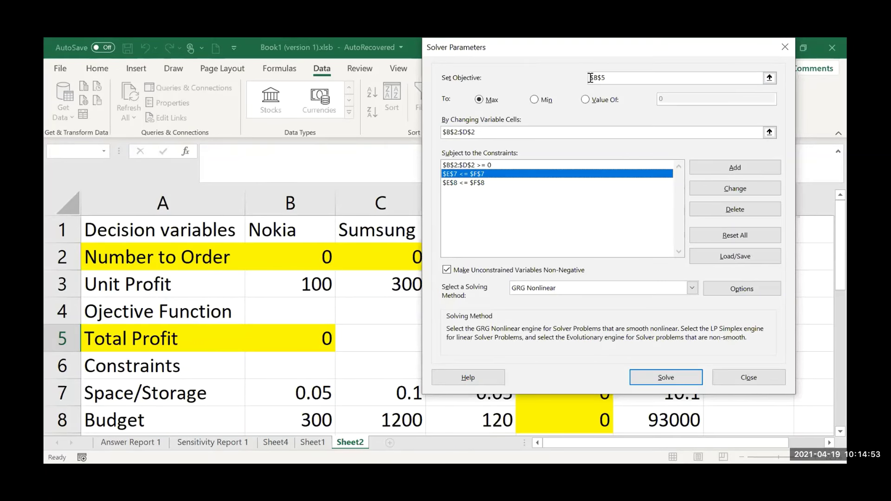
pyautogui.click(612, 78)
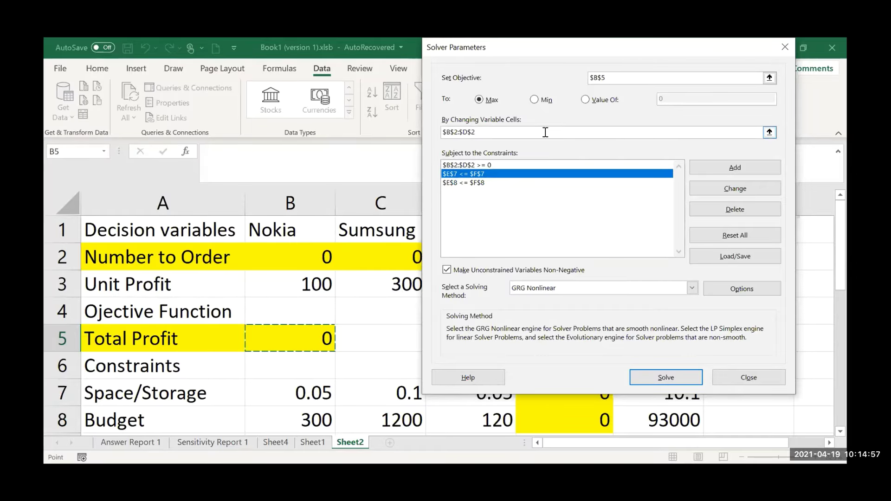
pyautogui.click(504, 131)
pyautogui.click(687, 285)
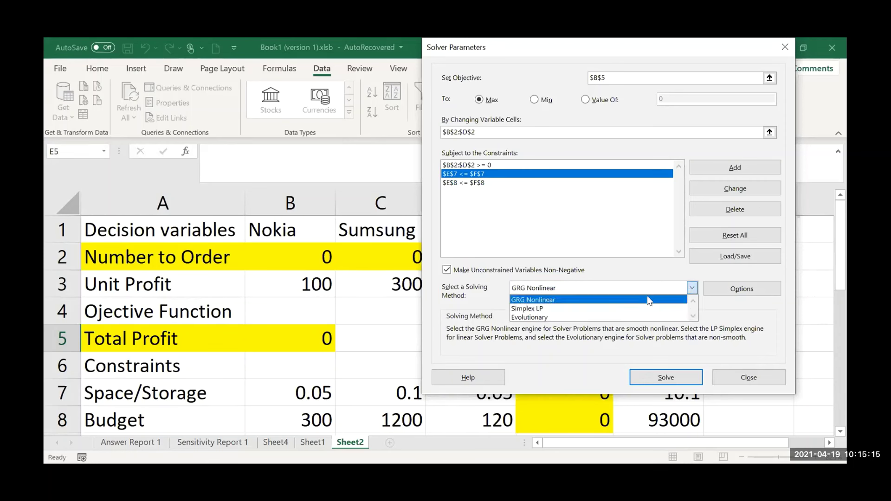
pyautogui.click(533, 309)
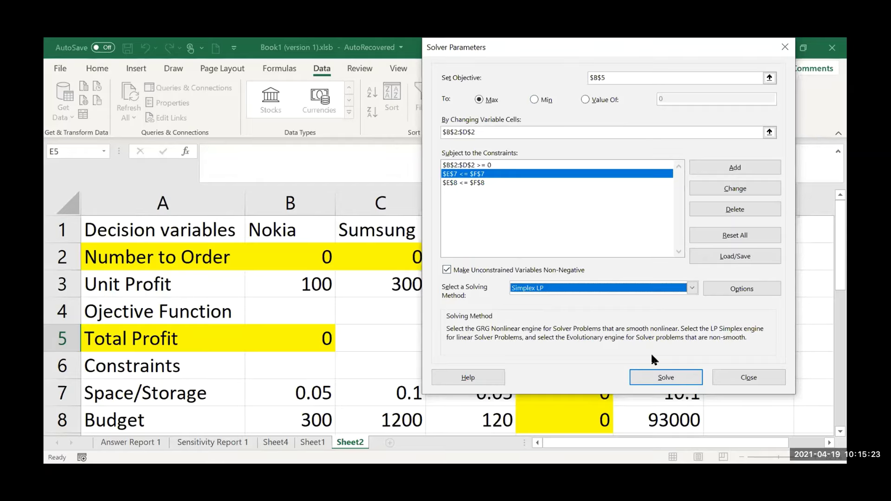
pyautogui.click(663, 378)
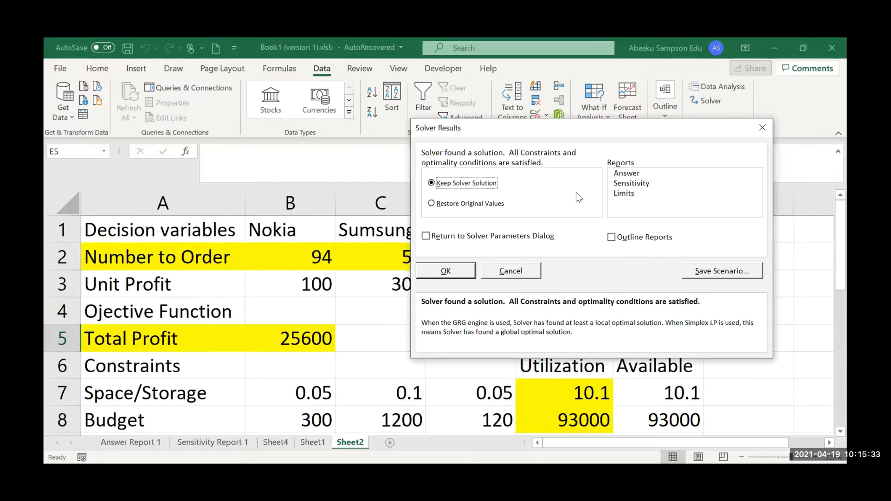
# Step: Keep the Solver solution with Answer and Sensitivity reports, and dismiss the Document Recovery list
pyautogui.click(625, 175)
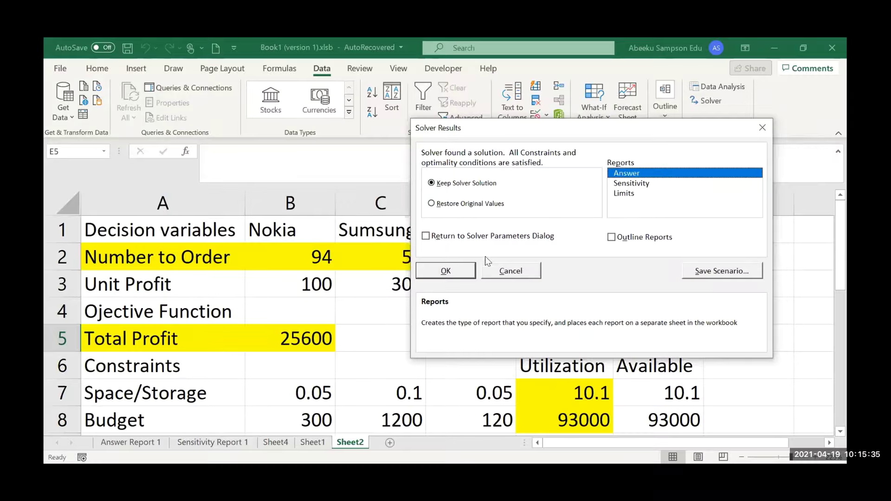
pyautogui.click(632, 183)
pyautogui.click(437, 271)
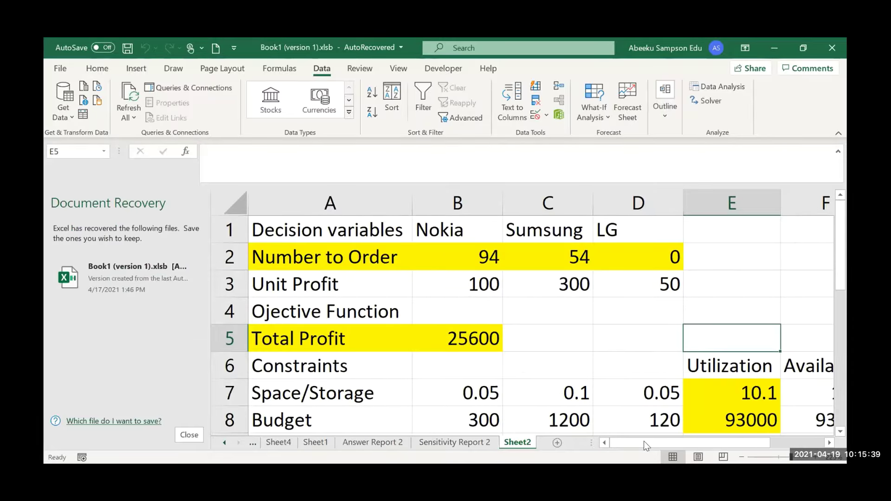
pyautogui.moveTo(645, 445)
pyautogui.mouseDown()
pyautogui.moveTo(653, 445)
pyautogui.moveTo(647, 444)
pyautogui.mouseUp()
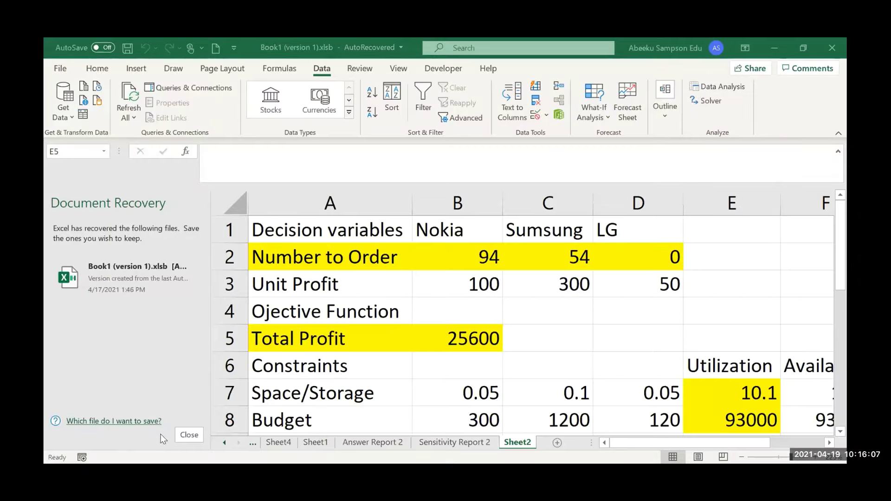
pyautogui.click(188, 435)
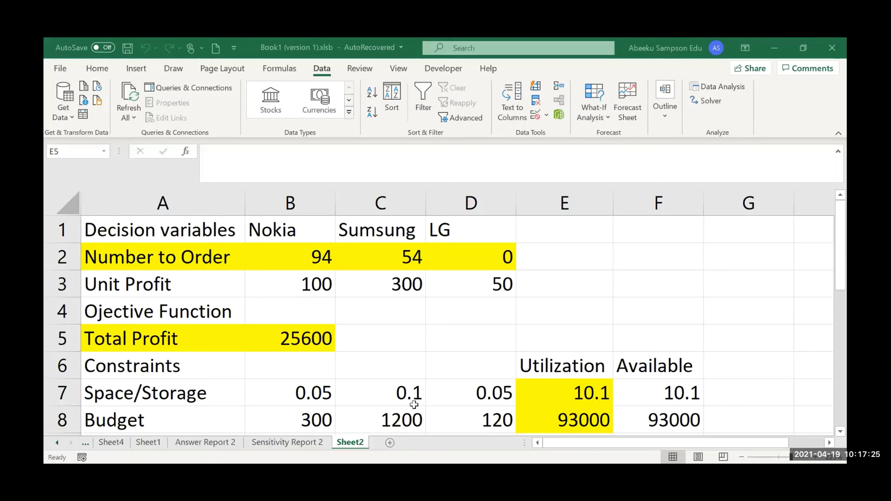
# Step: Label the Utilization column LHS in cell E5 and the Available column RHS in cell F5
pyautogui.click(537, 329)
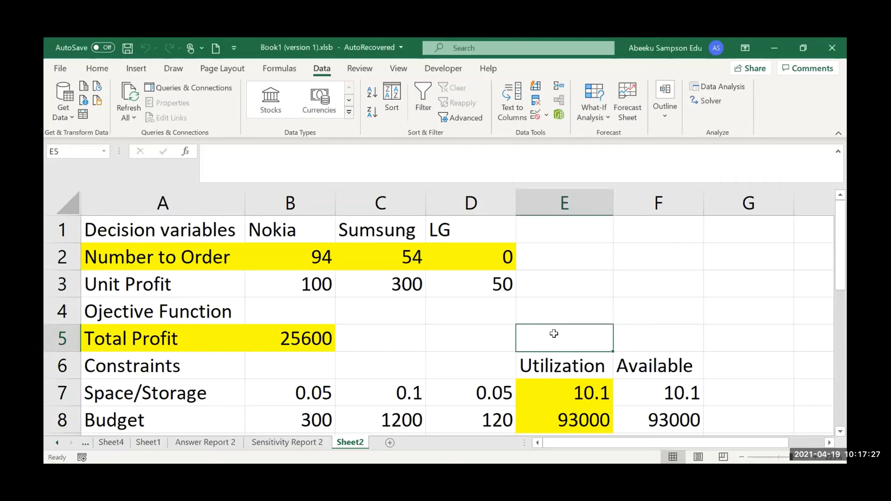
pyautogui.write('LHS')
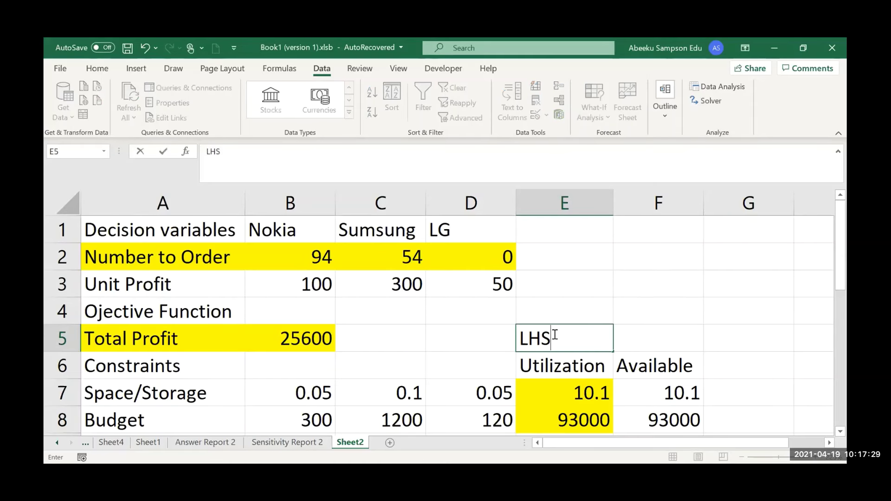
pyautogui.press('Tab')
pyautogui.write('RHS')
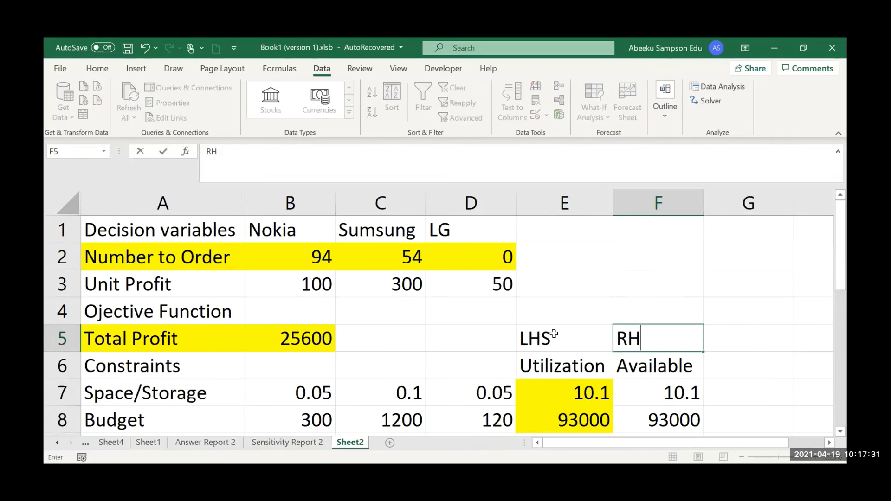
pyautogui.click(497, 375)
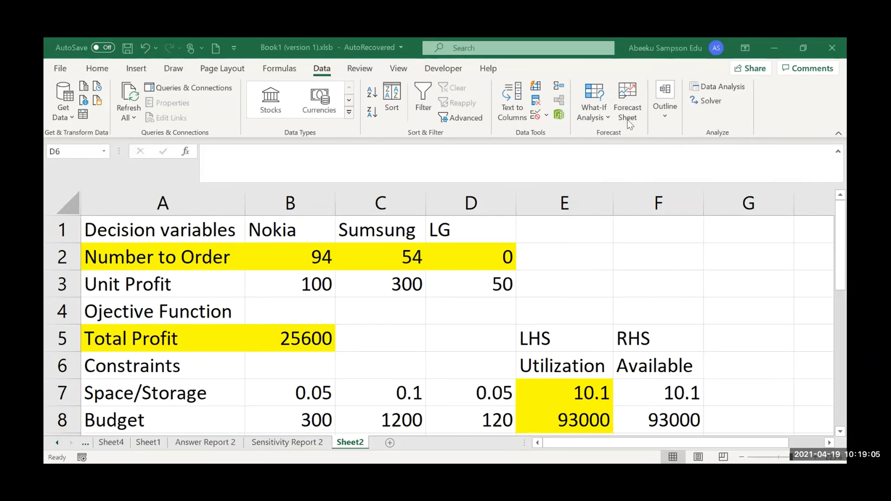
# Step: Reopen Solver, shift its dialog off the data to review the variable cells and constraints, and solve the model again
pyautogui.click(697, 96)
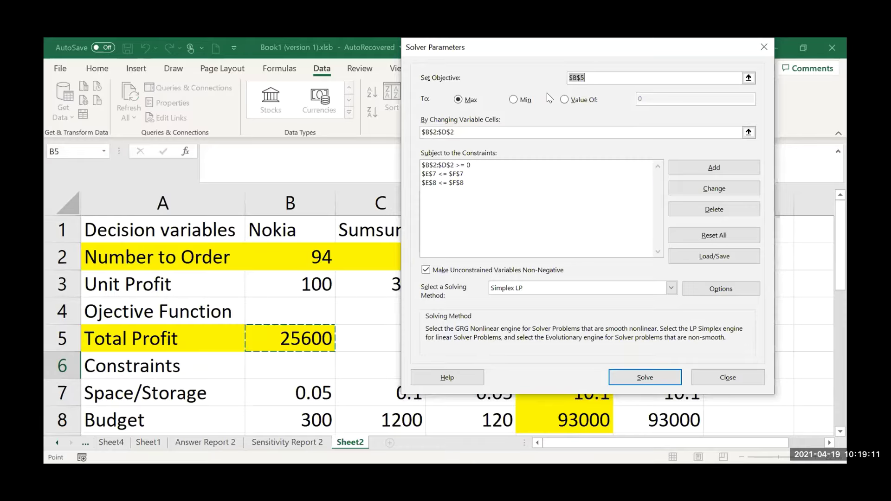
pyautogui.moveTo(547, 47); pyautogui.dragTo(774, 47)
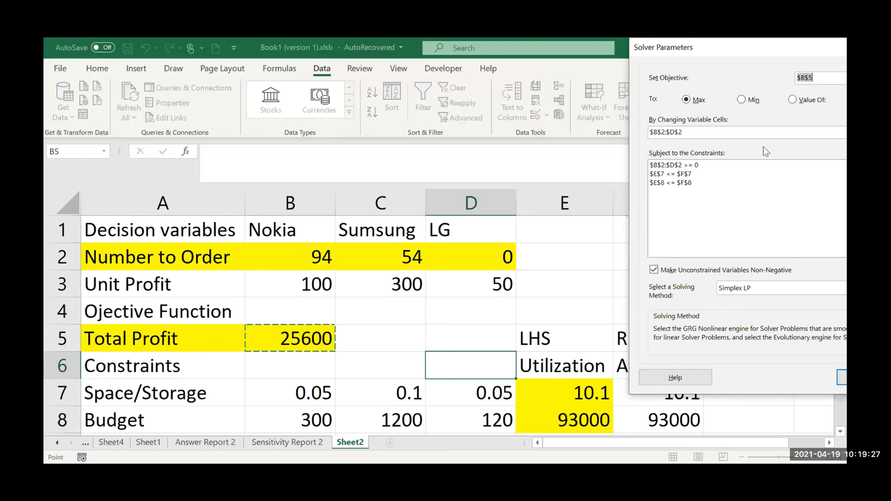
pyautogui.click(704, 132)
pyautogui.click(698, 168)
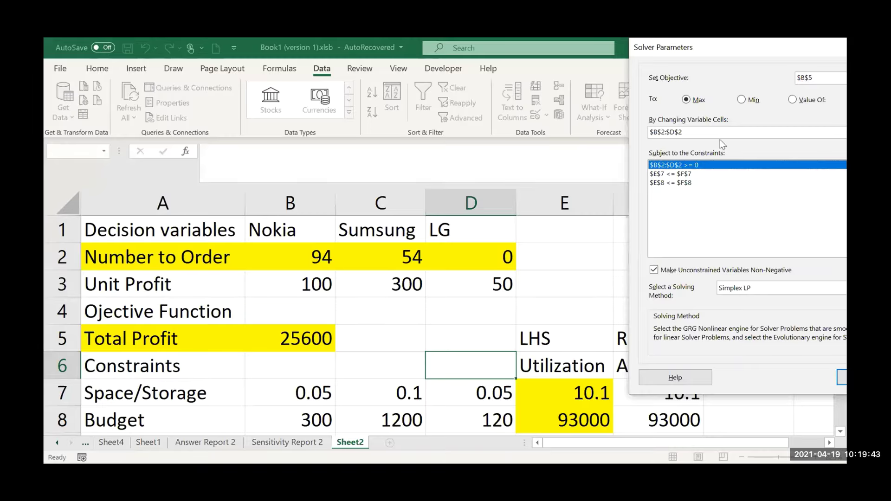
pyautogui.press('Return')
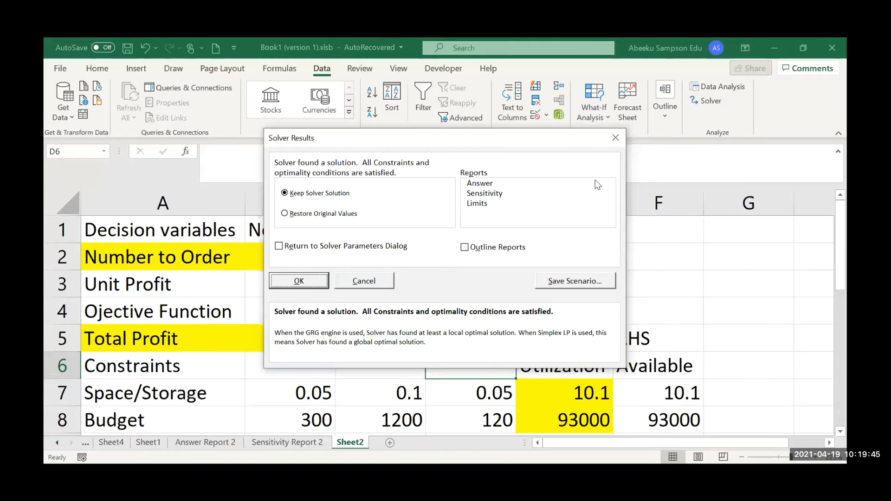
# Step: Dismiss the Solver results, reopen Solver and review the B2:D2 >= 0 constraint in the Change Constraint dialog
pyautogui.click(615, 137)
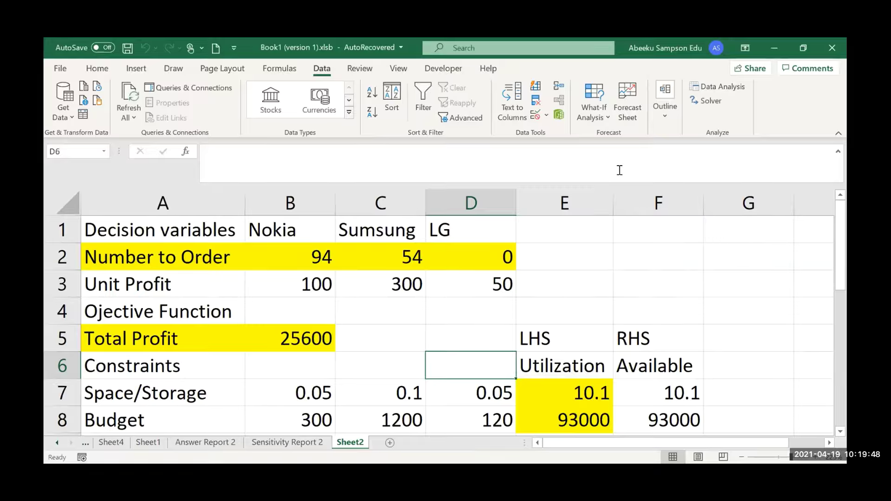
pyautogui.click(706, 106)
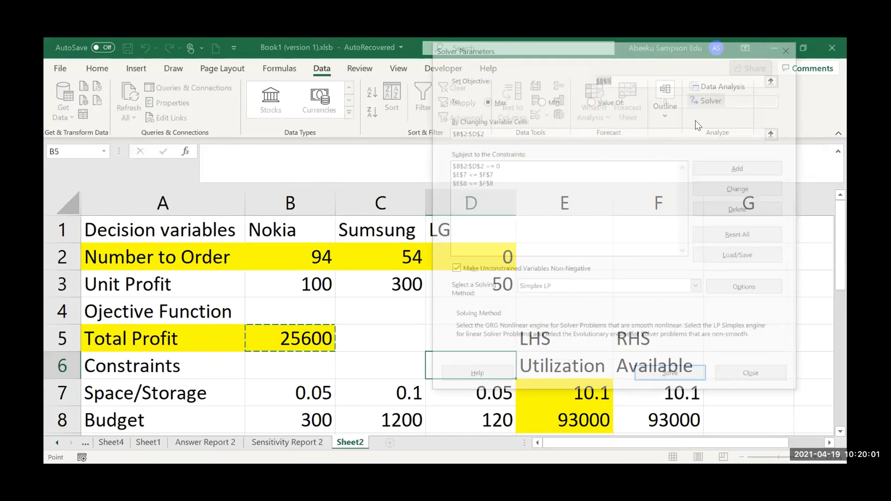
pyautogui.click(583, 166)
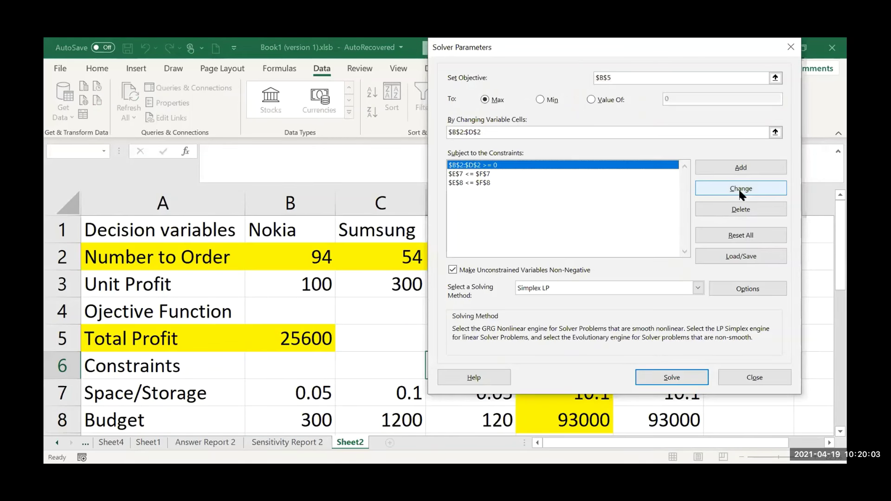
pyautogui.click(739, 188)
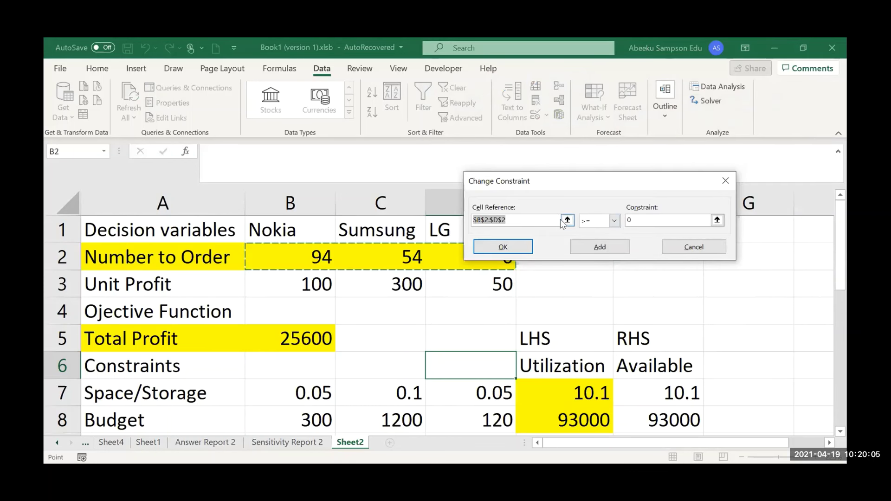
pyautogui.click(613, 220)
pyautogui.click(613, 220)
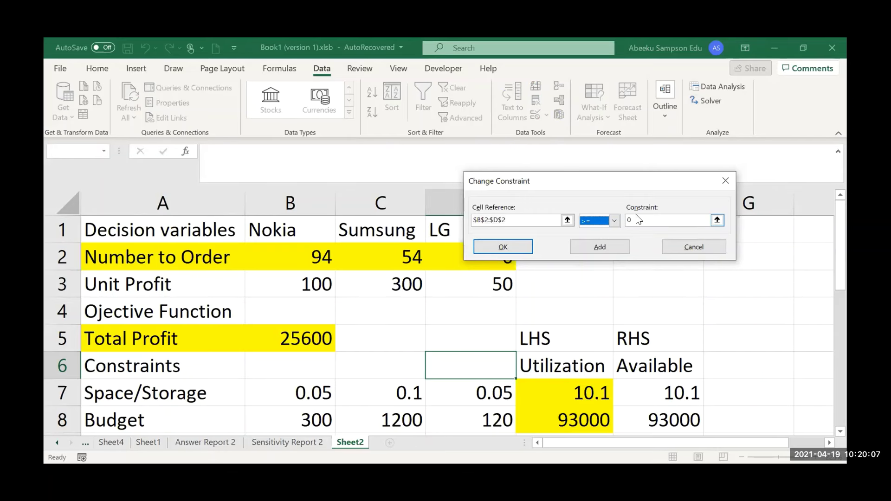
pyautogui.click(634, 219)
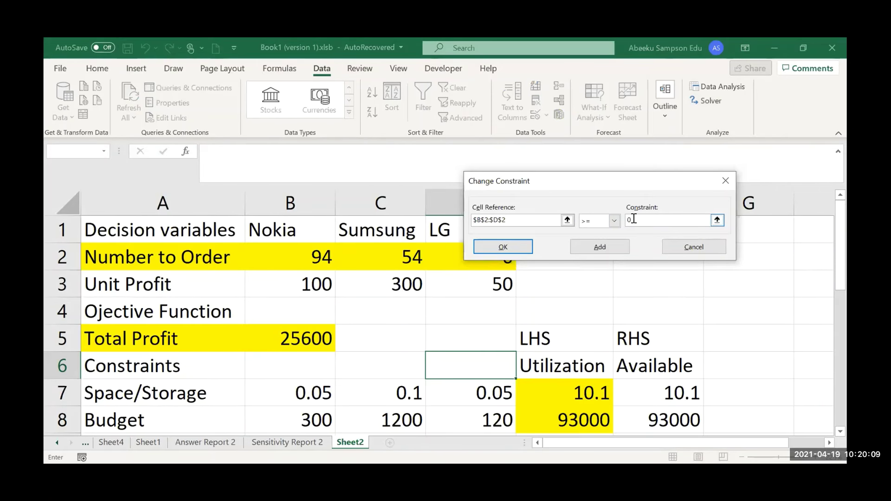
pyautogui.click(511, 247)
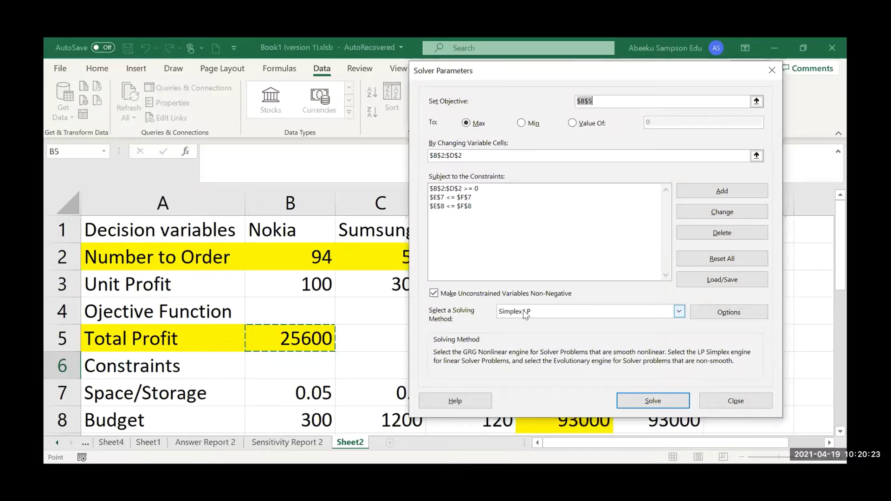
# Step: Choose Simplex LP as the solving method, solve the model and dismiss the results without creating reports
pyautogui.click(679, 311)
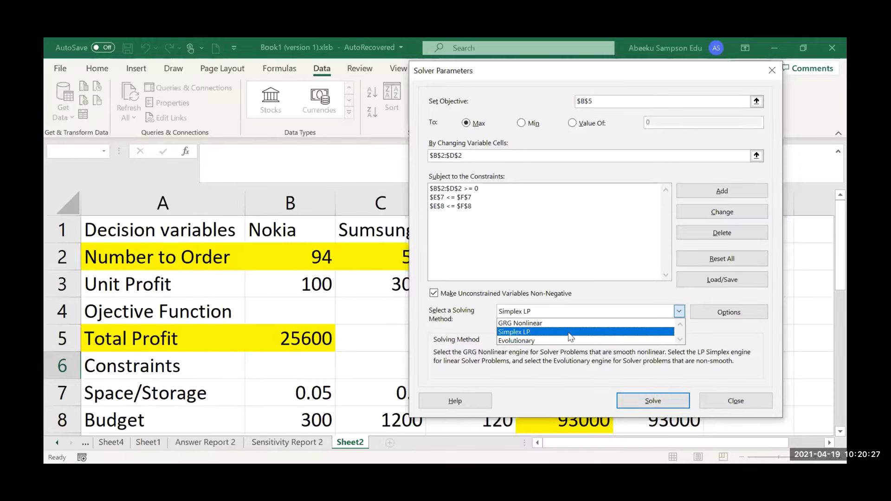
pyautogui.click(568, 332)
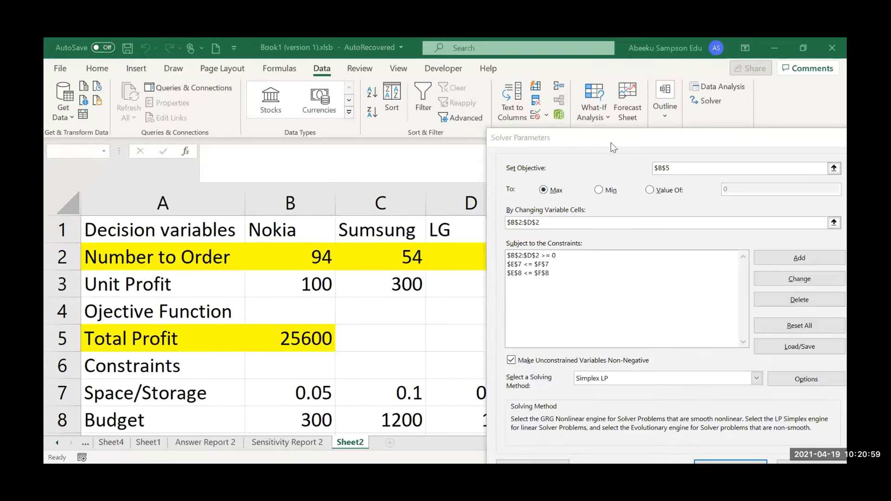
pyautogui.moveTo(611, 143); pyautogui.dragTo(584, 114)
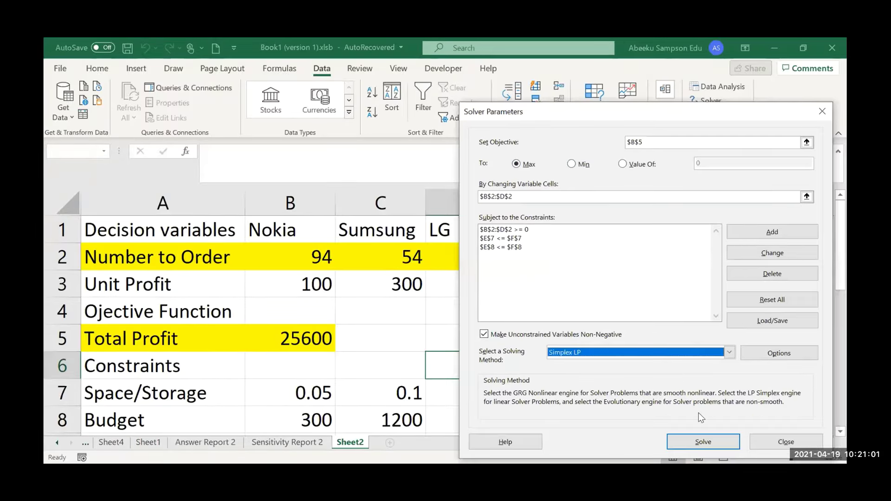
pyautogui.click(710, 445)
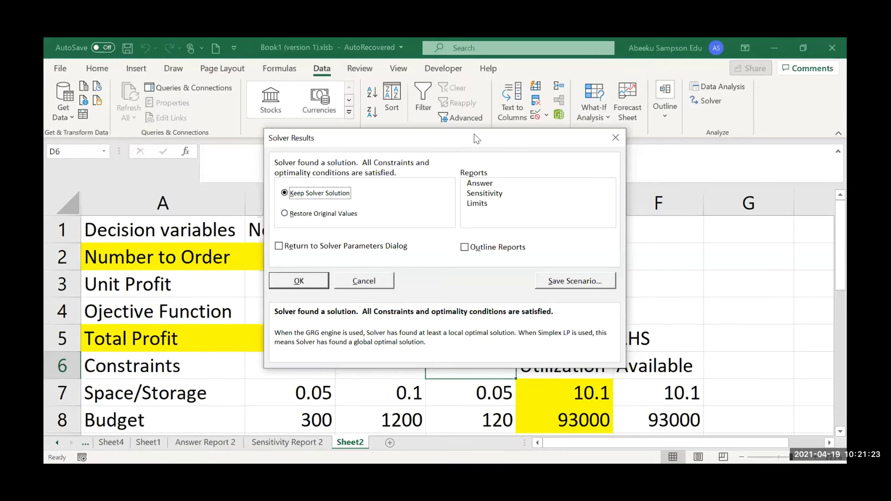
pyautogui.moveTo(475, 134); pyautogui.dragTo(731, 133)
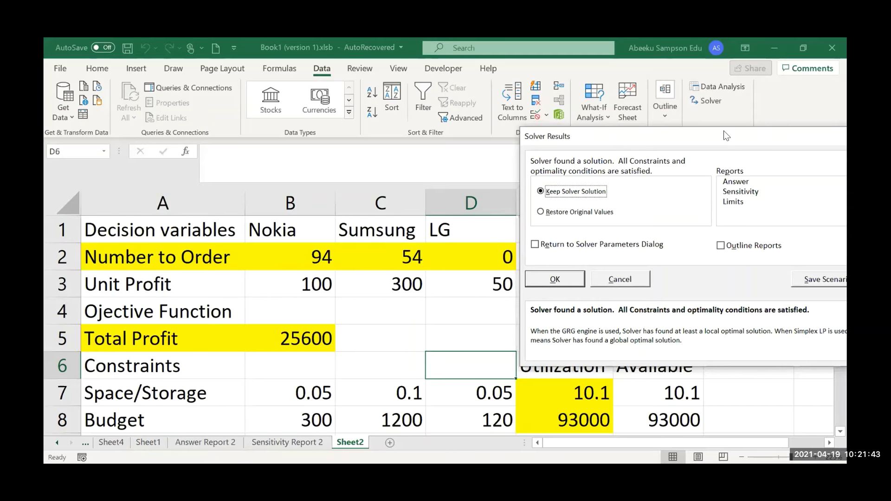
pyautogui.moveTo(727, 135); pyautogui.dragTo(648, 120)
pyautogui.click(754, 109)
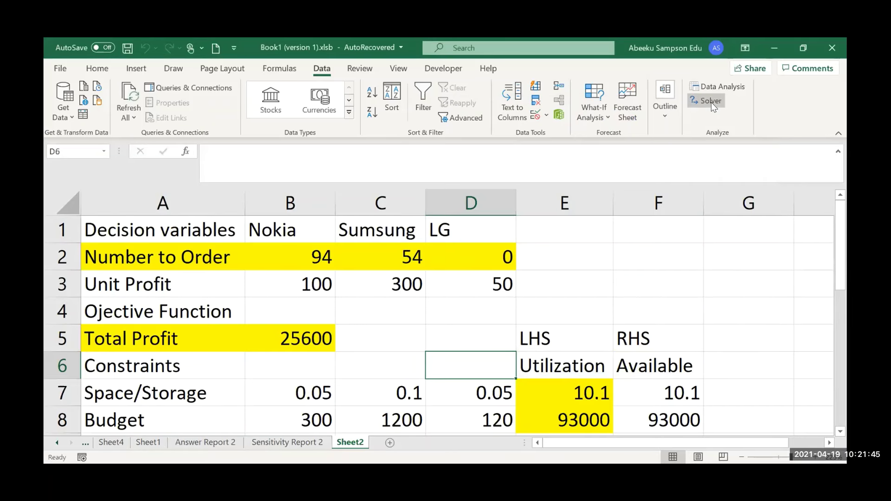
# Step: Solve the model again from Solver and keep the solution with Answer and Sensitivity reports
pyautogui.click(711, 102)
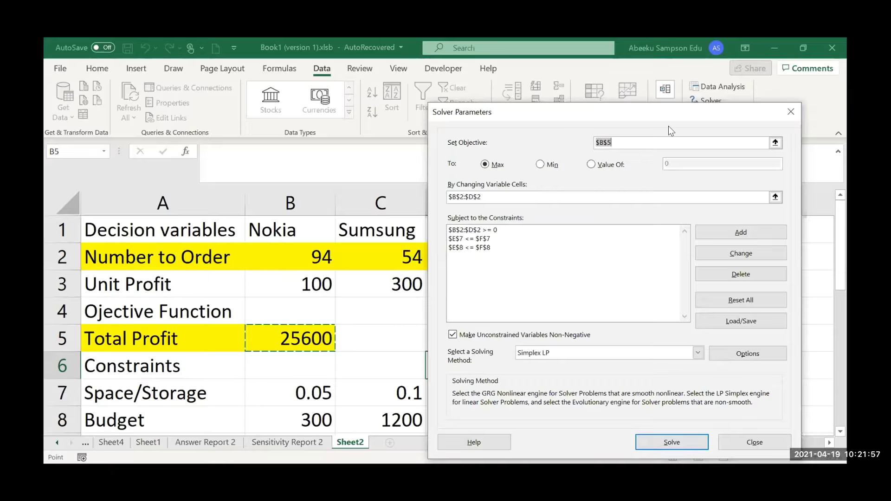
pyautogui.moveTo(656, 114); pyautogui.dragTo(660, 95)
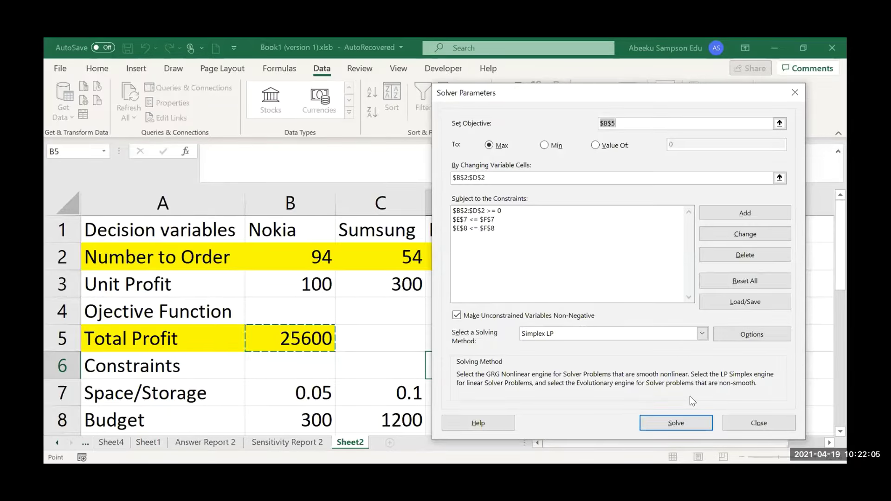
pyautogui.click(671, 423)
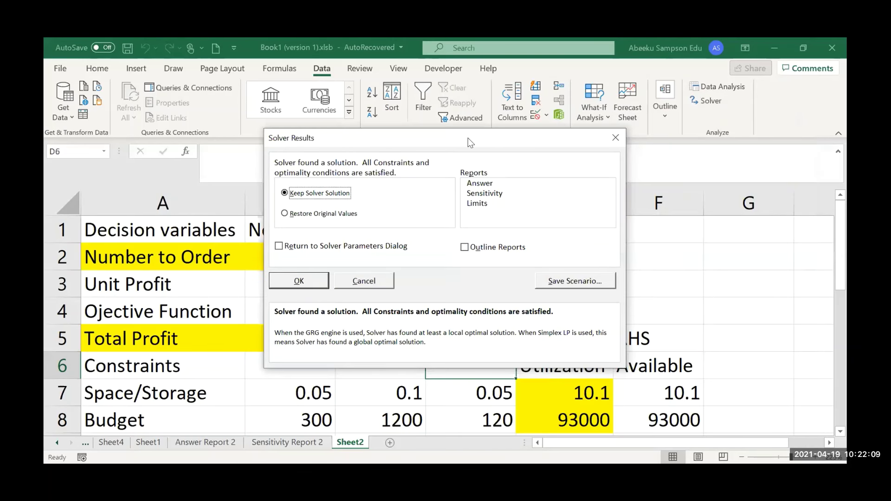
pyautogui.moveTo(468, 138); pyautogui.dragTo(718, 105)
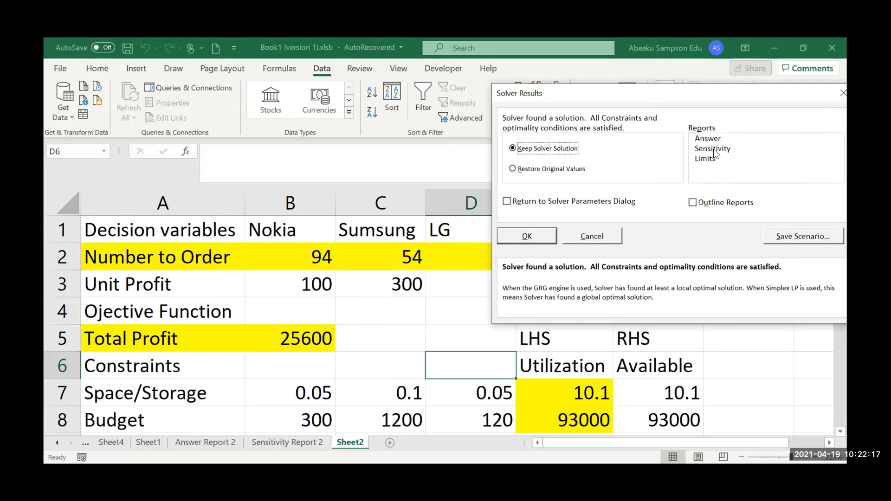
pyautogui.moveTo(710, 138); pyautogui.dragTo(717, 152)
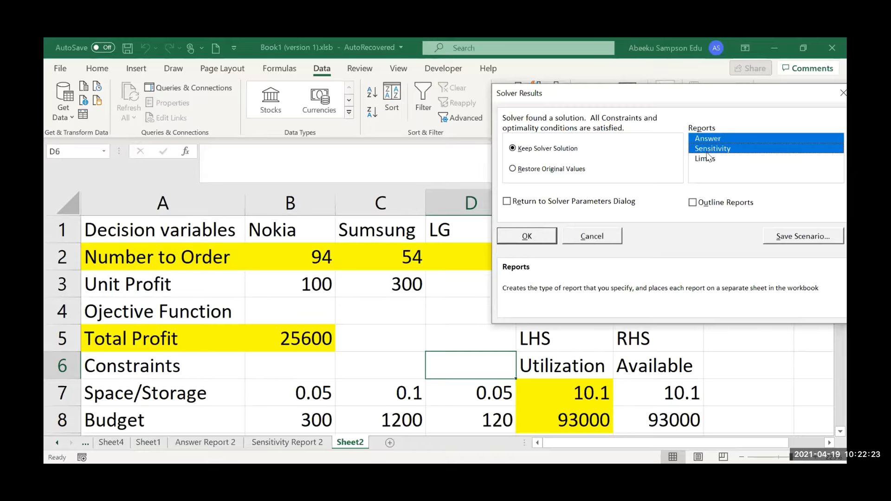
pyautogui.moveTo(692, 101); pyautogui.dragTo(586, 90)
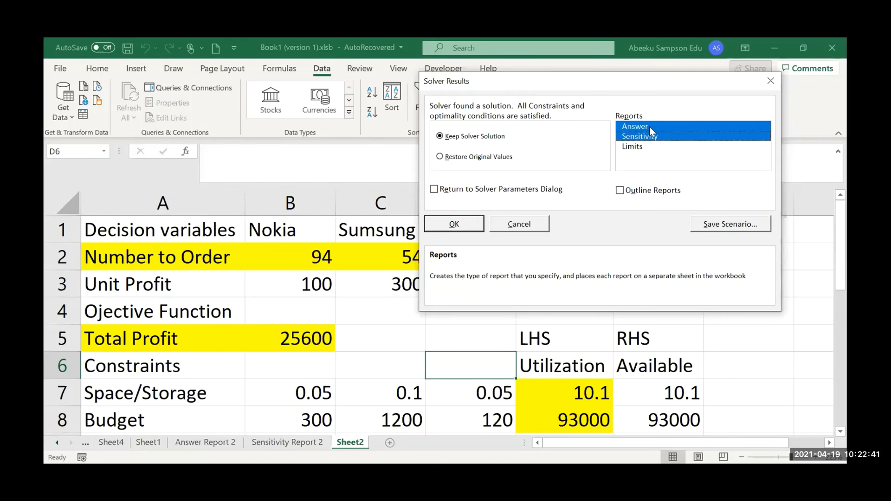
pyautogui.click(480, 224)
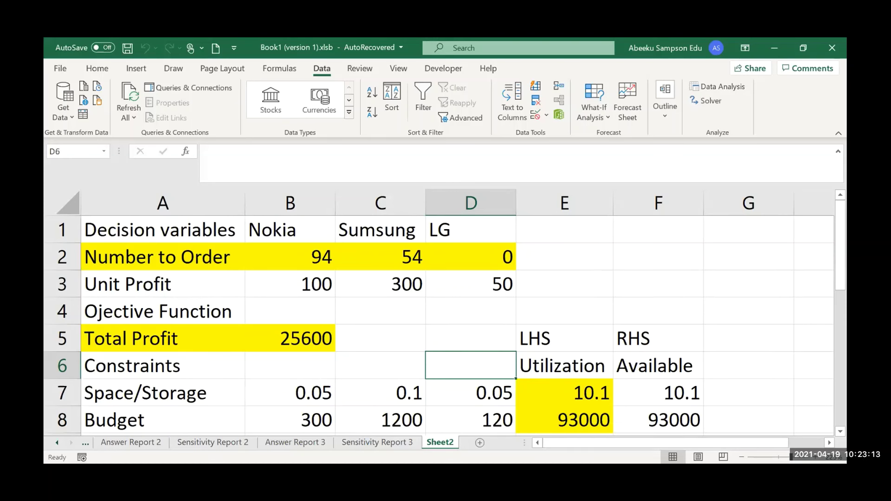
# Step: Open Sensitivity Report 2 and examine its Variable Cells and Constraints tables at a larger size
pyautogui.click(202, 444)
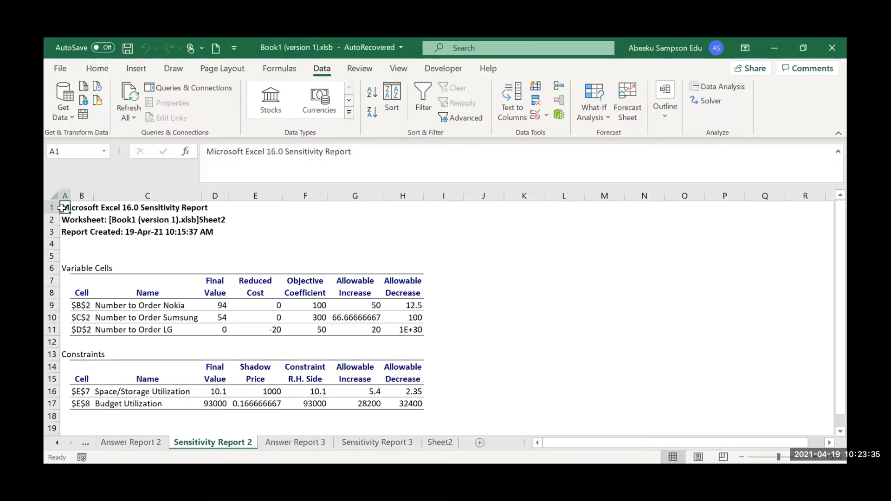
pyautogui.moveTo(62, 208)
pyautogui.mouseDown()
pyautogui.moveTo(88, 209)
pyautogui.moveTo(541, 427)
pyautogui.mouseUp()
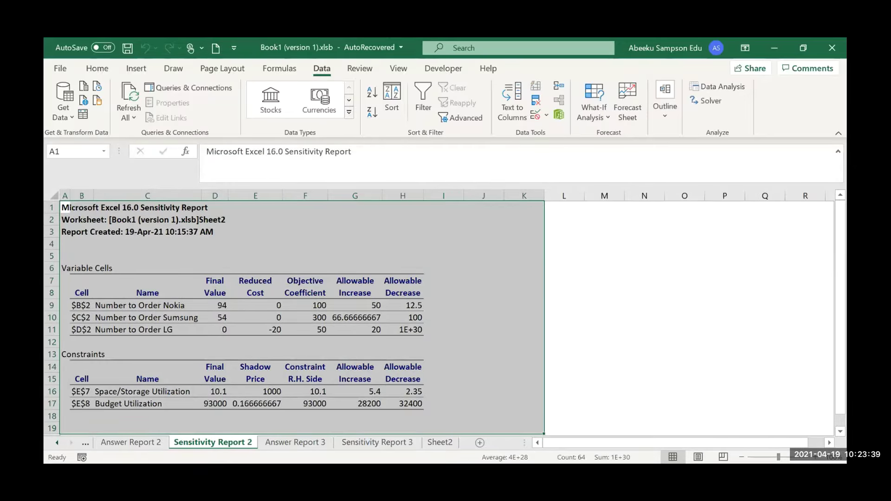
pyautogui.scroll(8, 439, 313)
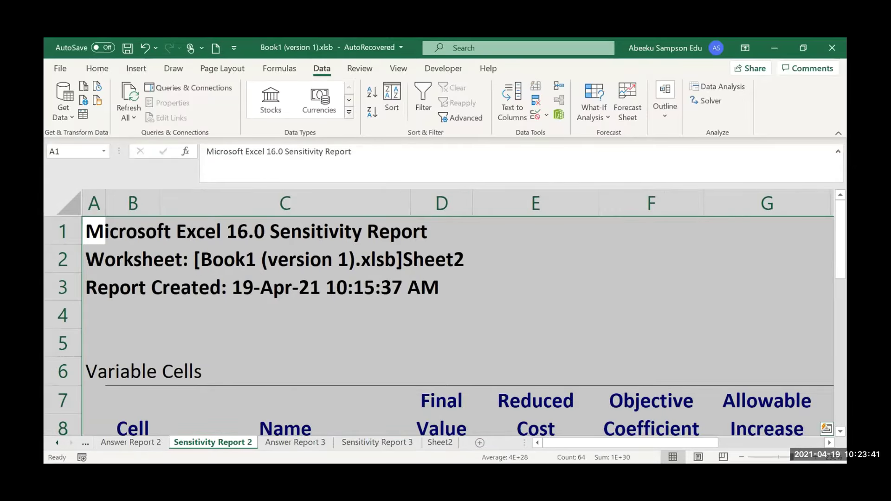
pyautogui.scroll(-8, 439, 313)
pyautogui.scroll(6, 747, 420)
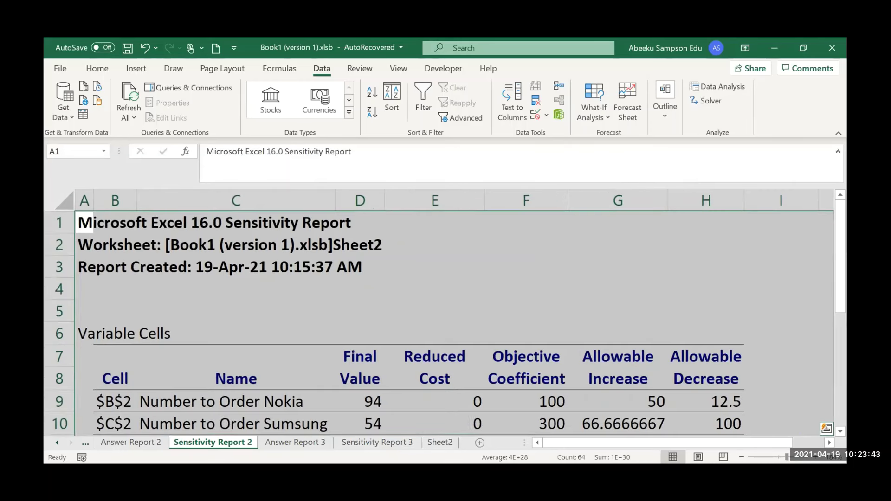
pyautogui.scroll(-1, 749, 408)
pyautogui.scroll(-1, 751, 408)
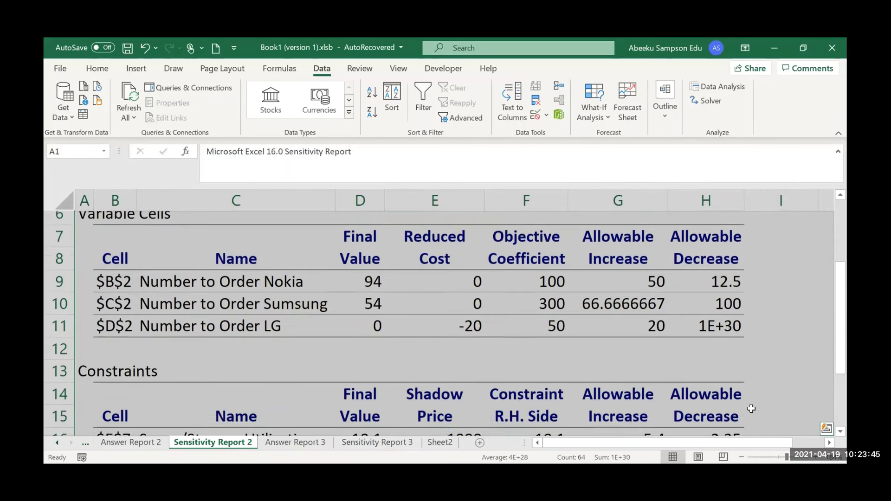
pyautogui.scroll(1, 751, 409)
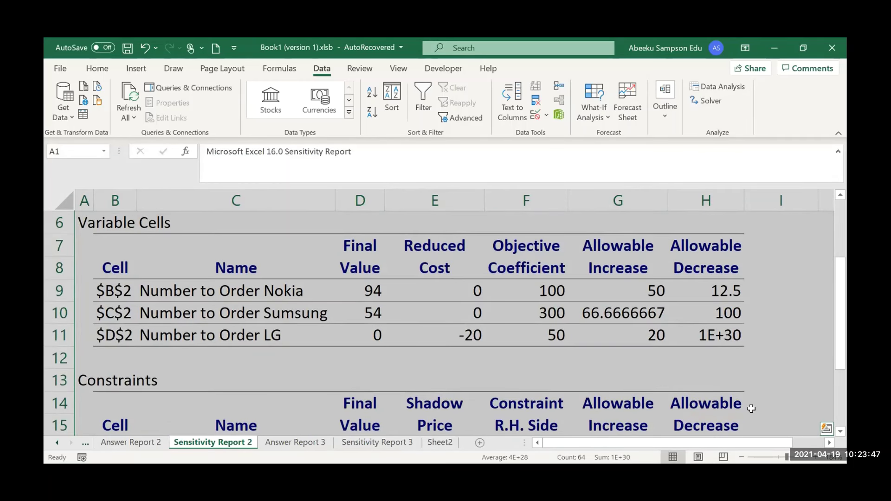
pyautogui.scroll(1, 752, 409)
pyautogui.scroll(2, 751, 408)
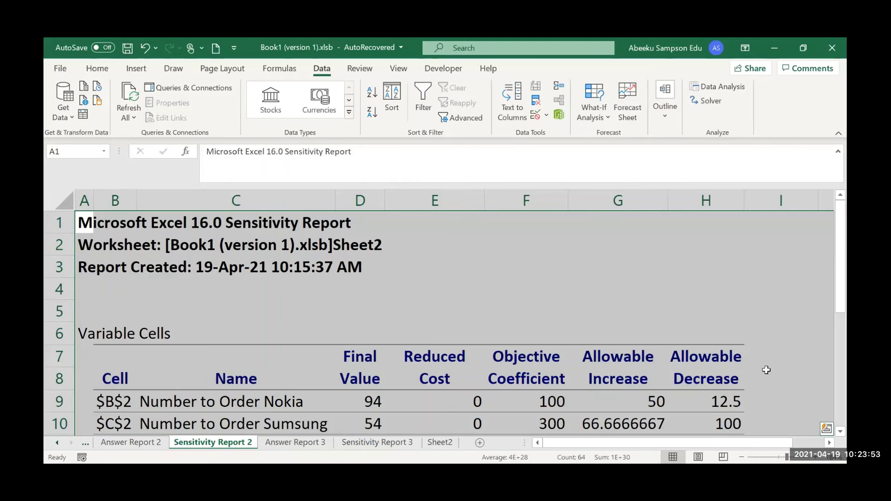
pyautogui.scroll(-1, 767, 370)
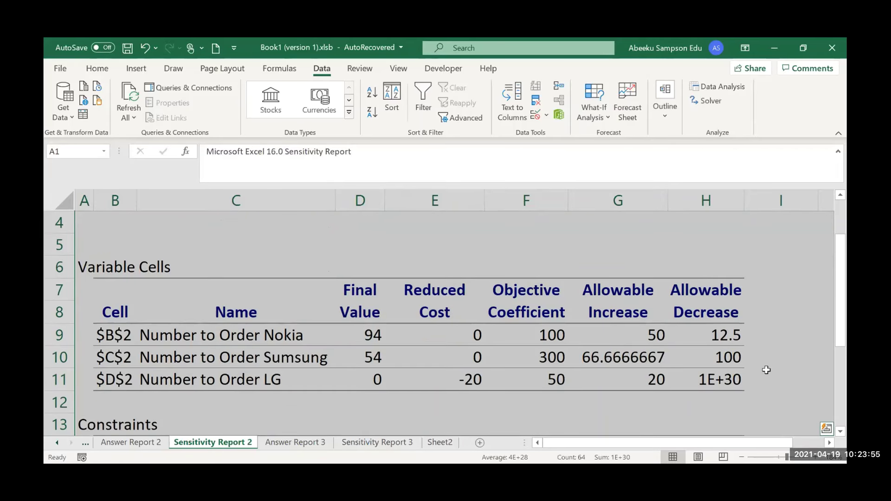
pyautogui.scroll(-1, 767, 370)
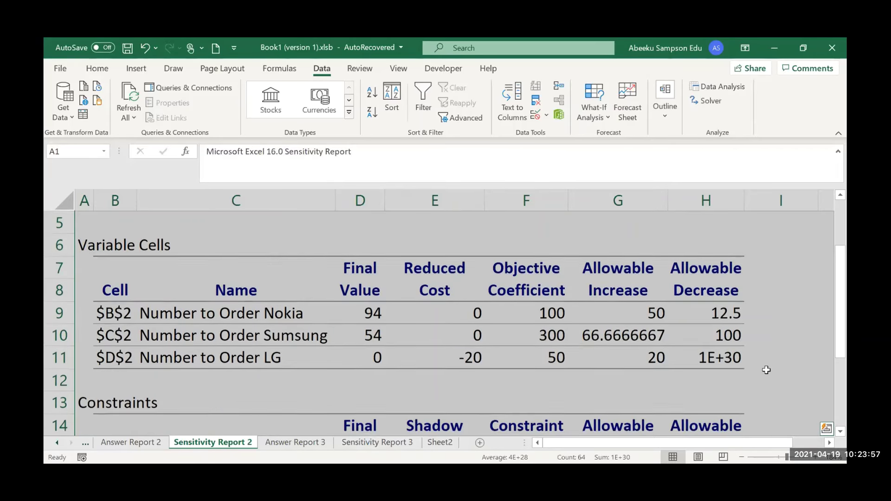
# Step: Fill the Variable Cells table in A6:H11 of Sensitivity Report 2 with yellow
pyautogui.moveTo(90, 241); pyautogui.dragTo(742, 365)
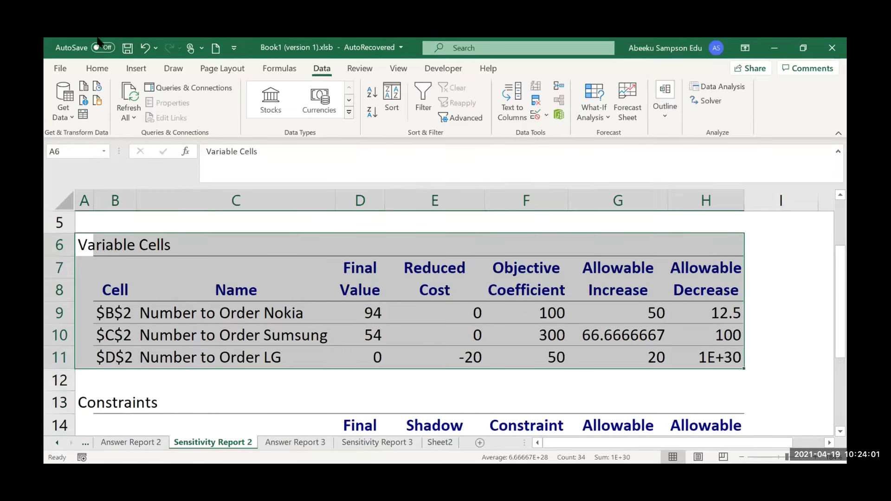
pyautogui.click(98, 68)
pyautogui.click(196, 112)
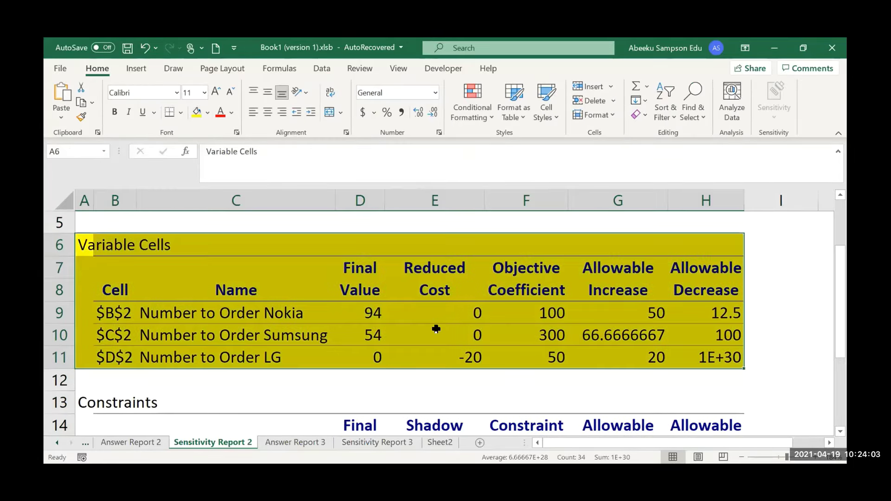
pyautogui.click(402, 379)
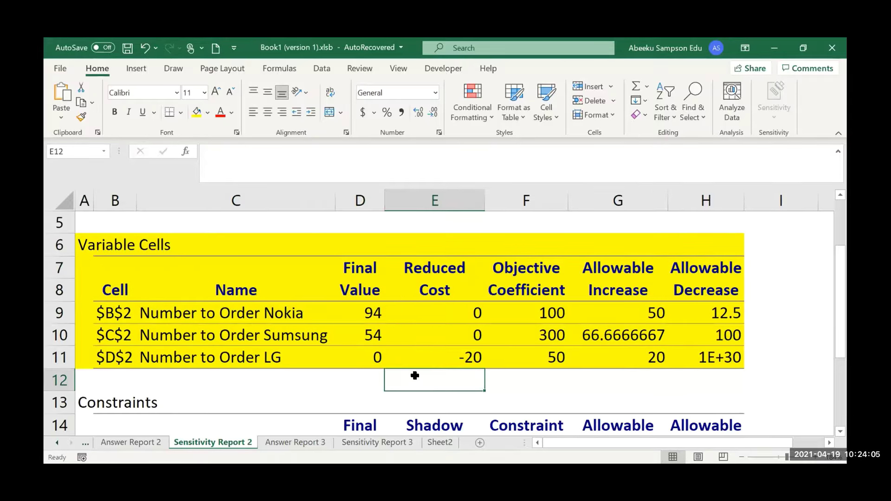
# Step: Fill the Constraints table in B13:H17 of Sensitivity Report 2 with light blue
pyautogui.scroll(-1, 415, 376)
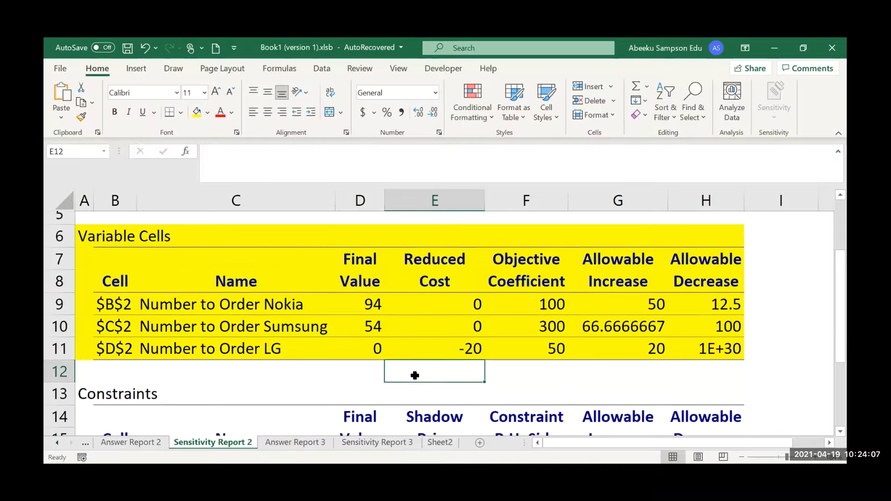
pyautogui.moveTo(116, 338); pyautogui.dragTo(704, 398)
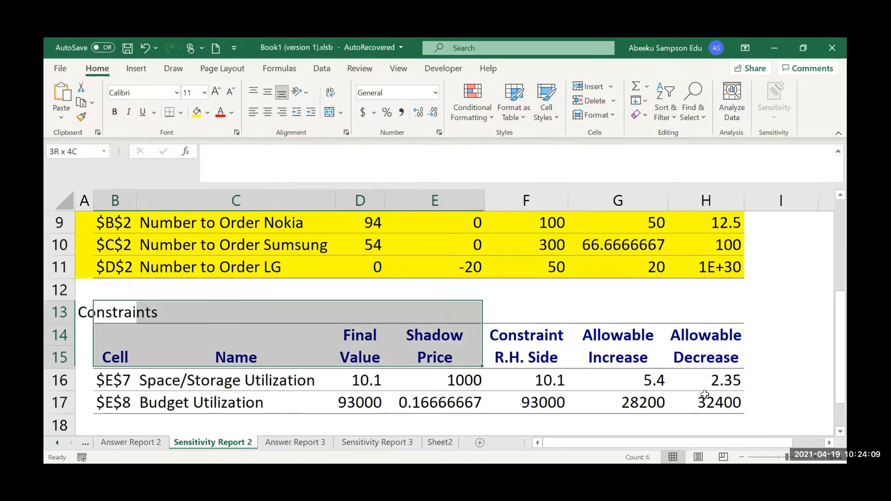
pyautogui.click(208, 112)
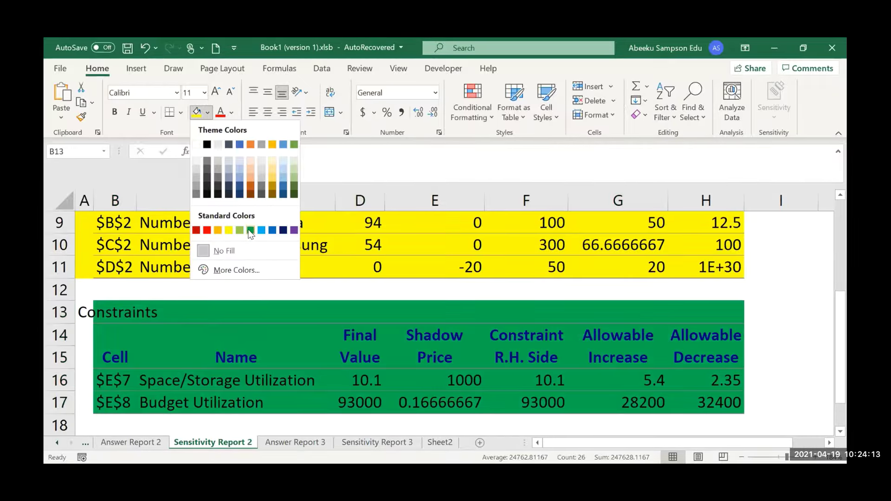
pyautogui.click(262, 230)
pyautogui.click(360, 290)
pyautogui.scroll(2, 195, 251)
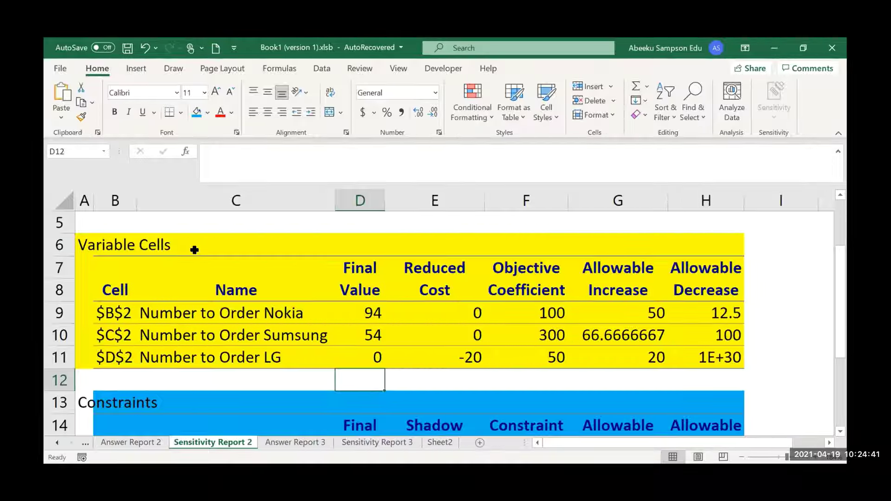
# Step: Examine the Variable Cells table in A6:H11, focusing on the Cell references and the Name entries for each phone
pyautogui.click(127, 245)
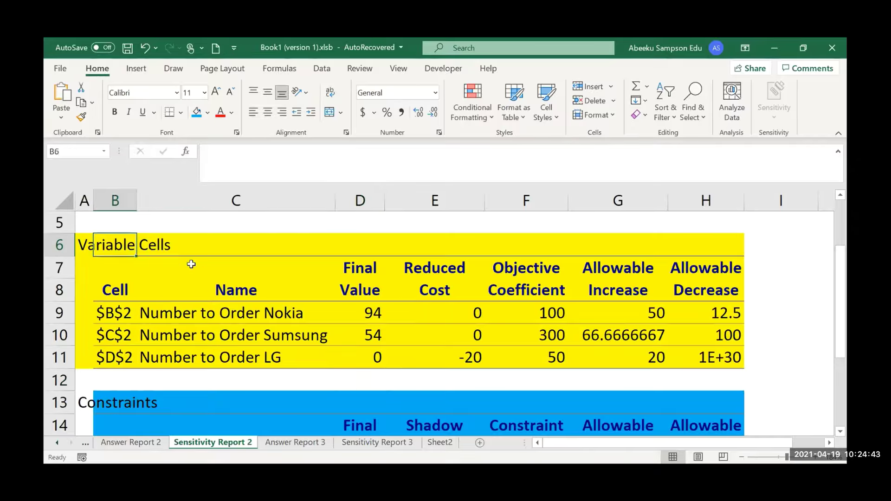
pyautogui.moveTo(192, 264); pyautogui.dragTo(738, 357)
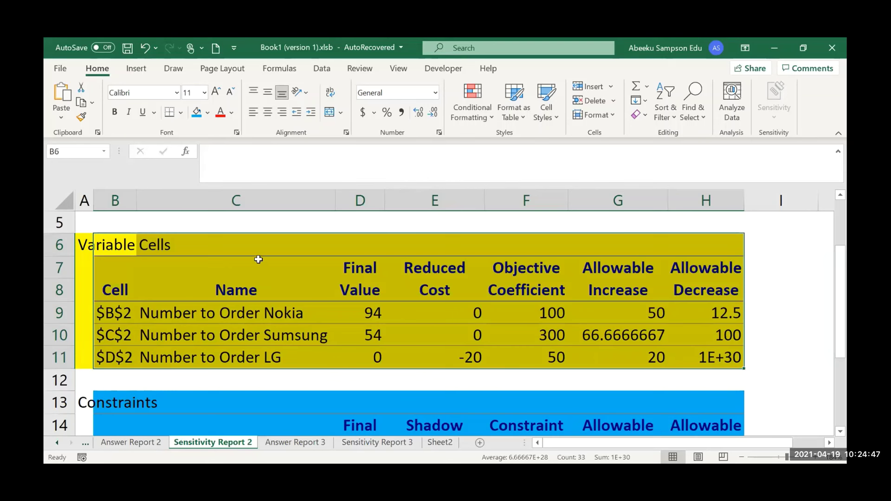
pyautogui.moveTo(106, 247); pyautogui.dragTo(204, 273)
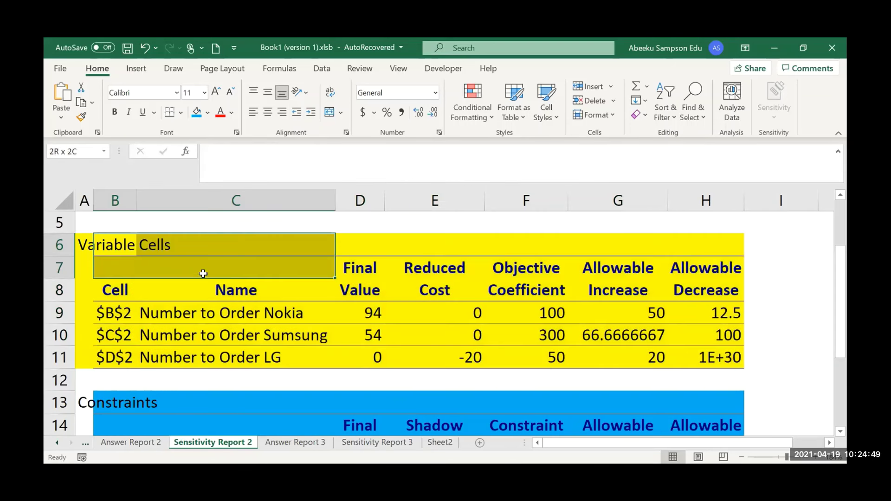
pyautogui.moveTo(86, 246); pyautogui.dragTo(738, 357)
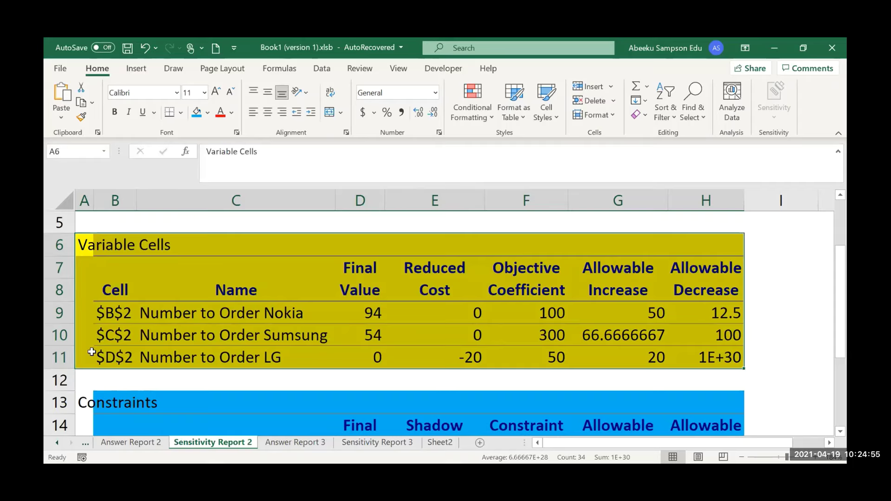
pyautogui.moveTo(116, 265); pyautogui.dragTo(129, 358)
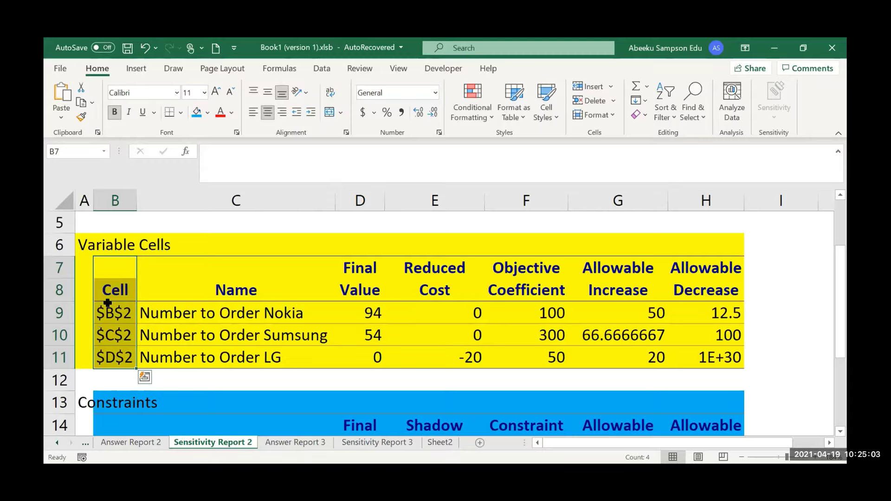
pyautogui.click(150, 315)
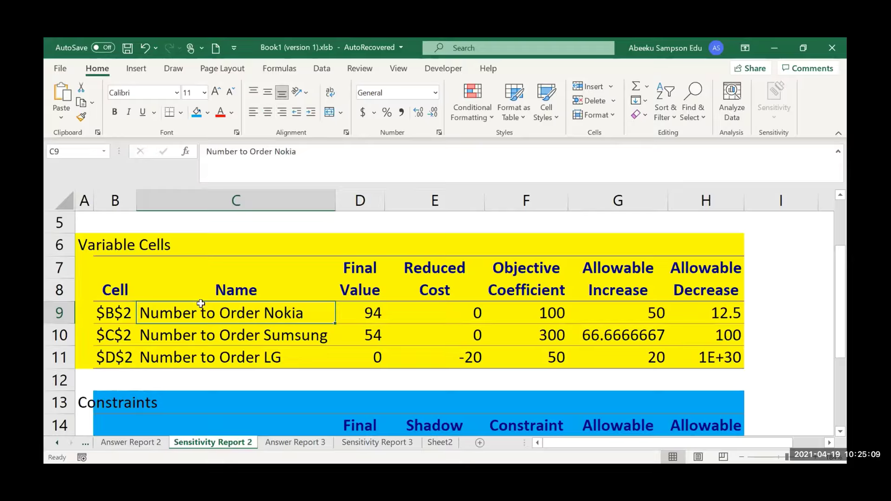
pyautogui.moveTo(246, 266); pyautogui.dragTo(258, 350)
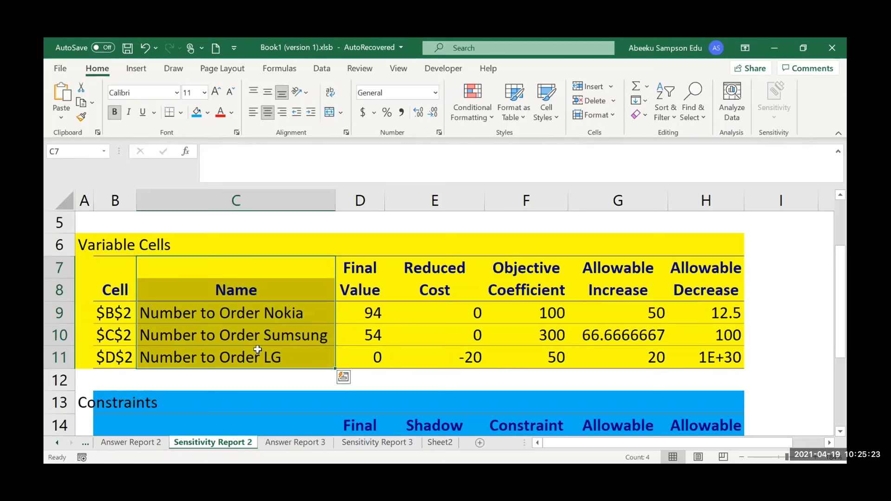
pyautogui.moveTo(233, 291); pyautogui.dragTo(218, 337)
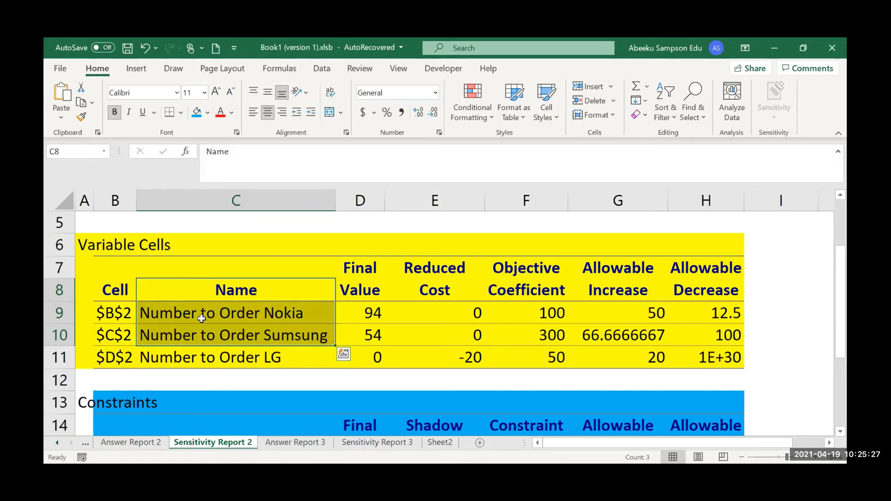
pyautogui.click(304, 315)
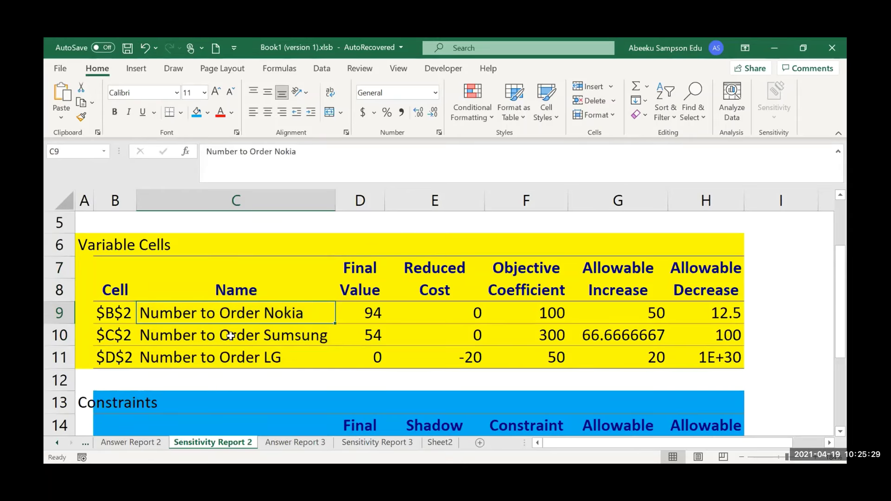
pyautogui.click(238, 358)
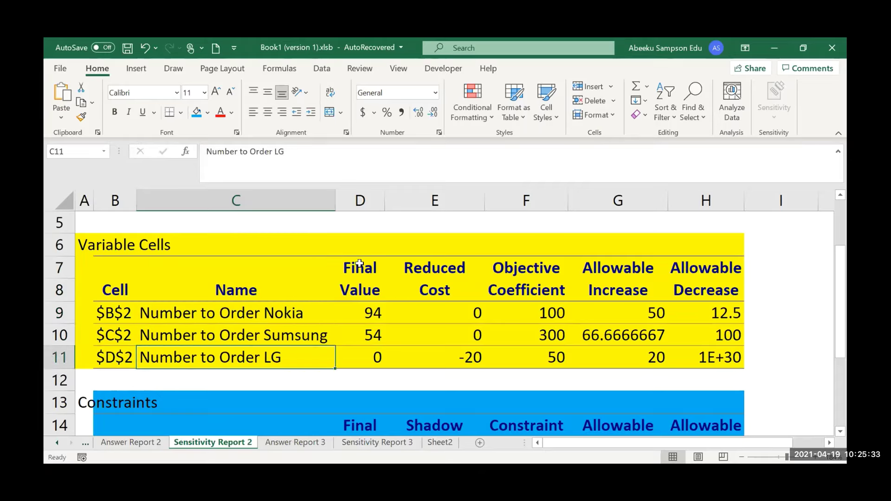
# Step: Review the Final Value column in D7:D11 for Nokia, Sumsung and LG
pyautogui.moveTo(363, 275); pyautogui.dragTo(362, 353)
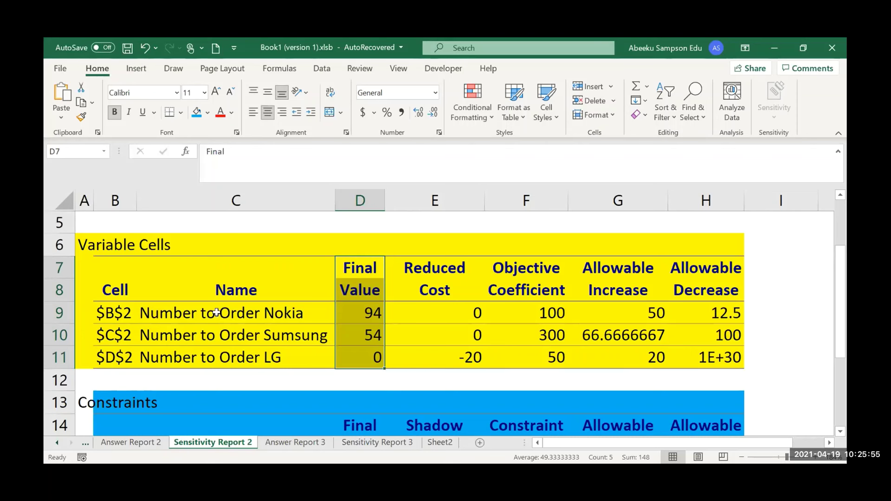
pyautogui.click(354, 312)
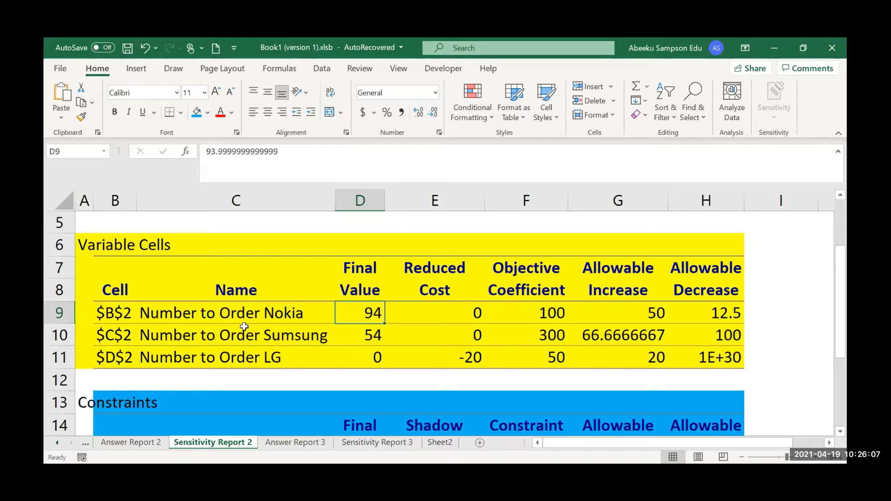
pyautogui.click(374, 335)
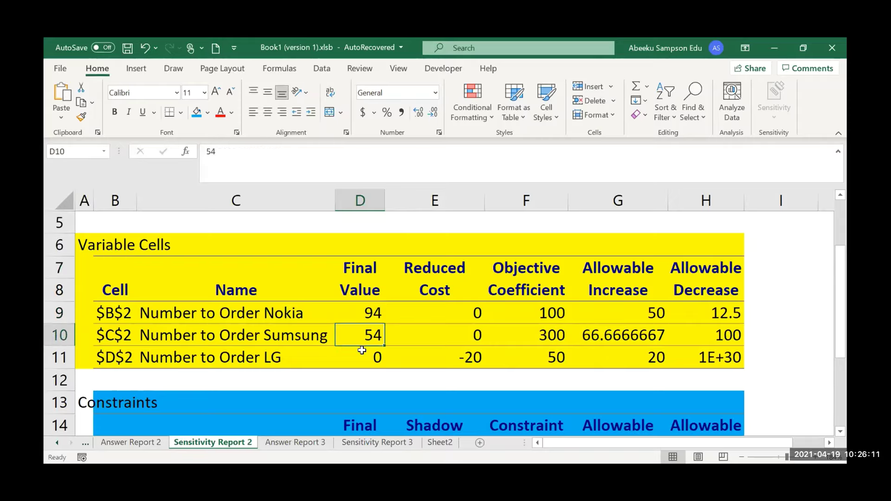
pyautogui.click(362, 351)
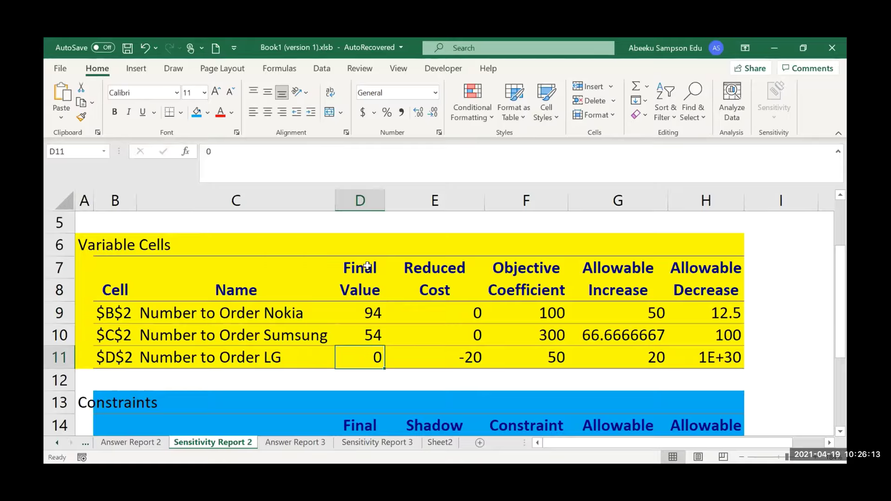
pyautogui.moveTo(367, 264); pyautogui.dragTo(364, 360)
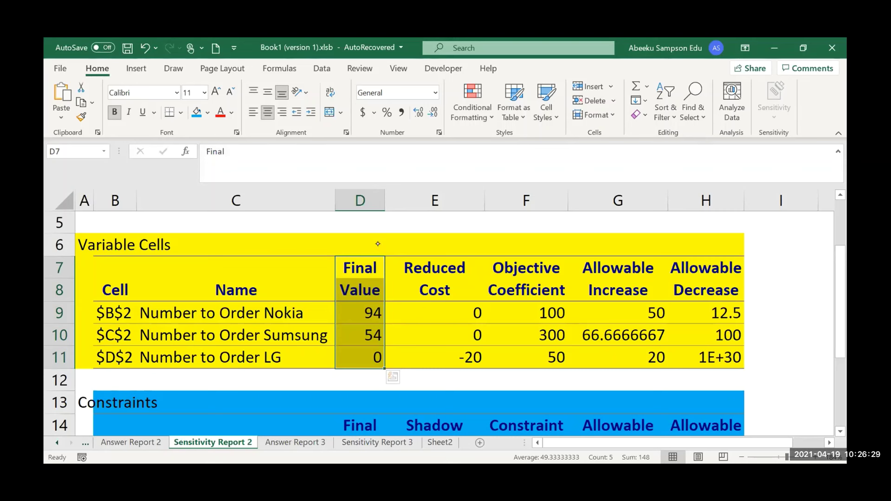
# Step: Handwrite "optimal soln" in black ink above the Final Value column, circle it and draw an arrow to the column heading
pyautogui.moveTo(354, 247); pyautogui.dragTo(377, 243)
pyautogui.moveTo(377, 241)
pyautogui.mouseDown()
pyautogui.moveTo(399, 241)
pyautogui.moveTo(410, 227)
pyautogui.moveTo(414, 241)
pyautogui.moveTo(460, 238)
pyautogui.mouseUp()
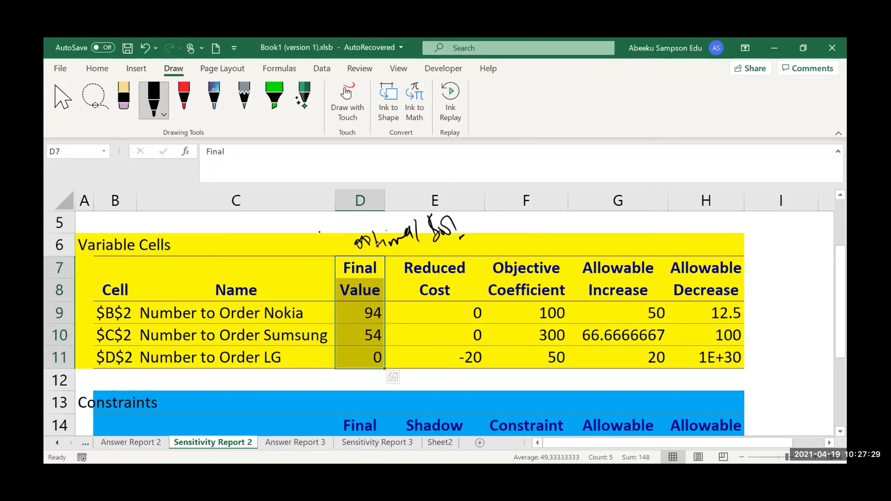
pyautogui.moveTo(467, 217)
pyautogui.mouseDown()
pyautogui.moveTo(341, 243)
pyautogui.moveTo(473, 229)
pyautogui.moveTo(483, 216)
pyautogui.mouseUp()
pyautogui.moveTo(349, 255)
pyautogui.mouseDown()
pyautogui.moveTo(331, 288)
pyautogui.moveTo(349, 283)
pyautogui.moveTo(328, 289)
pyautogui.mouseUp()
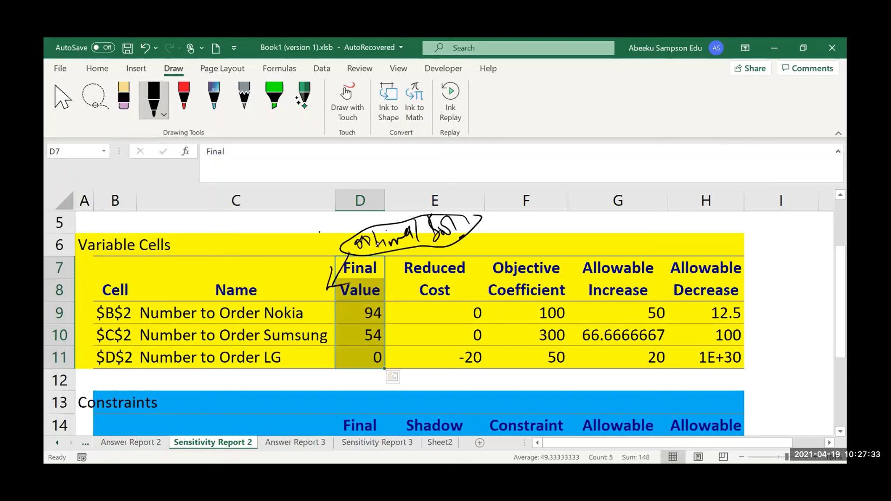
# Step: Examine the Reduced Cost and Objective Coefficient columns of the Variable Cells table
pyautogui.click(428, 292)
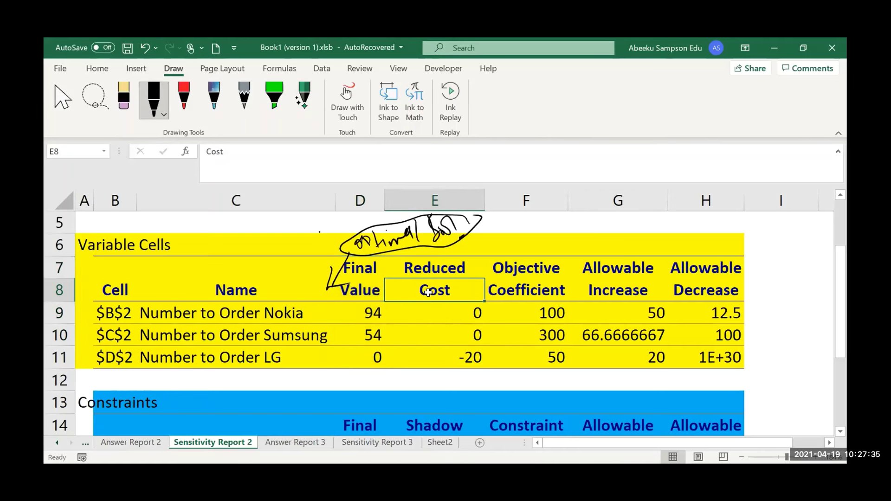
pyautogui.moveTo(433, 269); pyautogui.dragTo(442, 353)
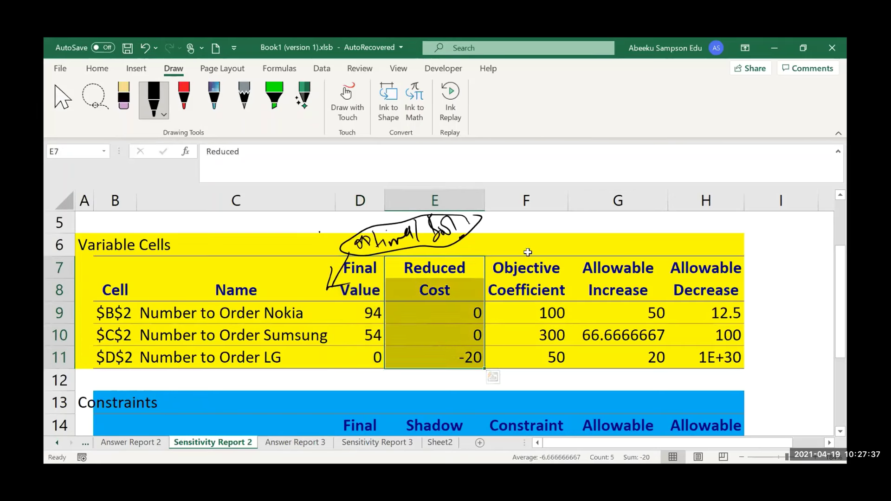
pyautogui.moveTo(528, 252); pyautogui.dragTo(527, 271)
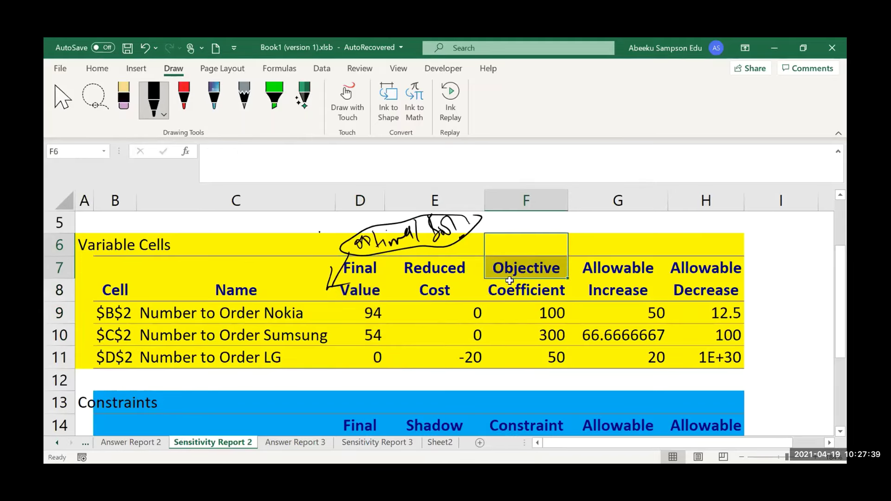
pyautogui.click(532, 264)
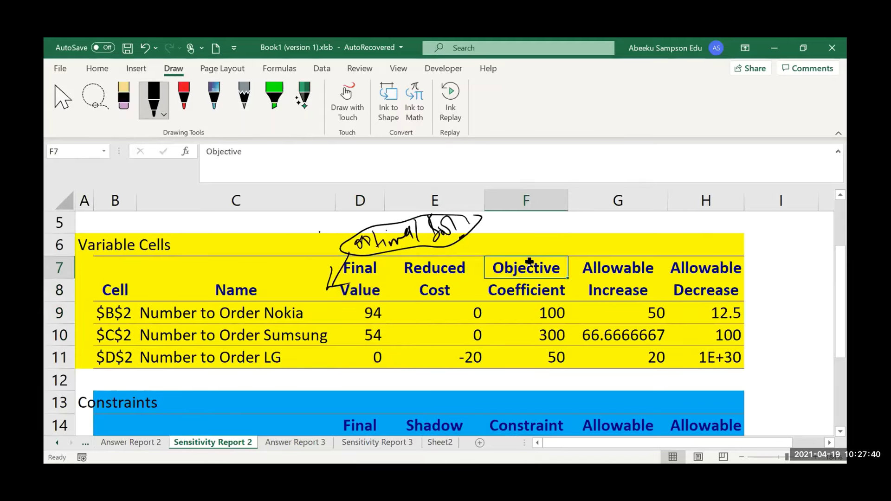
pyautogui.keyDown('shift'); pyautogui.click(538, 353); pyautogui.keyUp('shift')
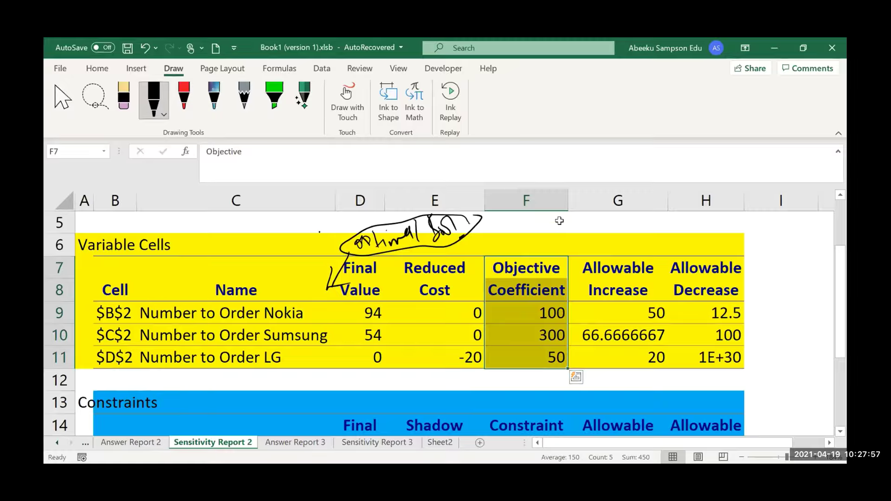
pyautogui.moveTo(533, 241); pyautogui.dragTo(533, 360)
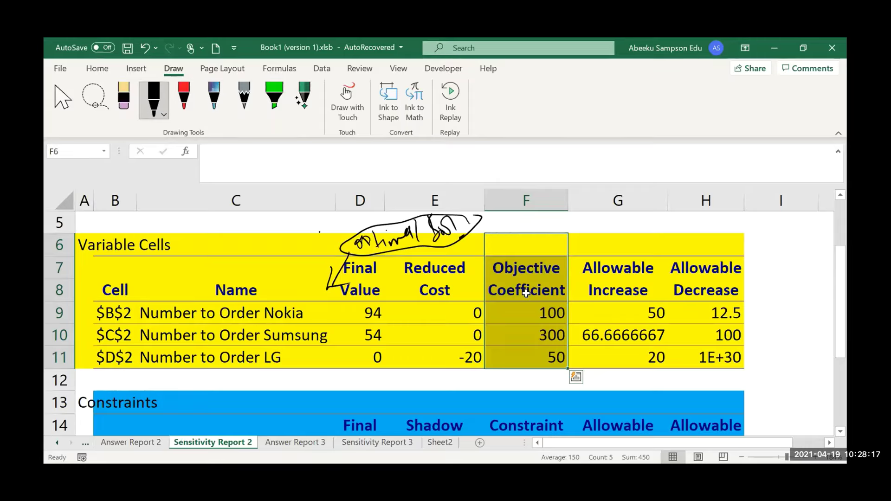
# Step: Handwrite the profit calculation 100(94)+300(54)+50(0) in black ink beside the Variable Cells table
pyautogui.moveTo(723, 219)
pyautogui.mouseDown()
pyautogui.moveTo(719, 235)
pyautogui.moveTo(739, 225)
pyautogui.moveTo(691, 230)
pyautogui.mouseUp()
pyautogui.moveTo(701, 219); pyautogui.dragTo(712, 226)
pyautogui.moveTo(718, 213)
pyautogui.mouseDown()
pyautogui.moveTo(715, 231)
pyautogui.moveTo(742, 236)
pyautogui.moveTo(803, 227)
pyautogui.mouseUp()
pyautogui.moveTo(796, 219); pyautogui.dragTo(798, 241)
pyautogui.moveTo(816, 221)
pyautogui.mouseDown()
pyautogui.moveTo(816, 235)
pyautogui.moveTo(822, 227)
pyautogui.mouseUp()
pyautogui.moveTo(757, 250); pyautogui.dragTo(756, 265)
pyautogui.moveTo(761, 251); pyautogui.dragTo(769, 259)
pyautogui.moveTo(779, 242)
pyautogui.mouseDown()
pyautogui.moveTo(775, 266)
pyautogui.moveTo(783, 258)
pyautogui.moveTo(795, 268)
pyautogui.mouseUp()
# Step: Handwrite the result 25,600 below the profit calculation, draw a box around it and underline it twice
pyautogui.moveTo(753, 296); pyautogui.dragTo(770, 305)
pyautogui.moveTo(770, 296)
pyautogui.mouseDown()
pyautogui.moveTo(773, 307)
pyautogui.moveTo(769, 298)
pyautogui.mouseUp()
pyautogui.moveTo(770, 294)
pyautogui.mouseDown()
pyautogui.moveTo(789, 298)
pyautogui.moveTo(816, 282)
pyautogui.mouseUp()
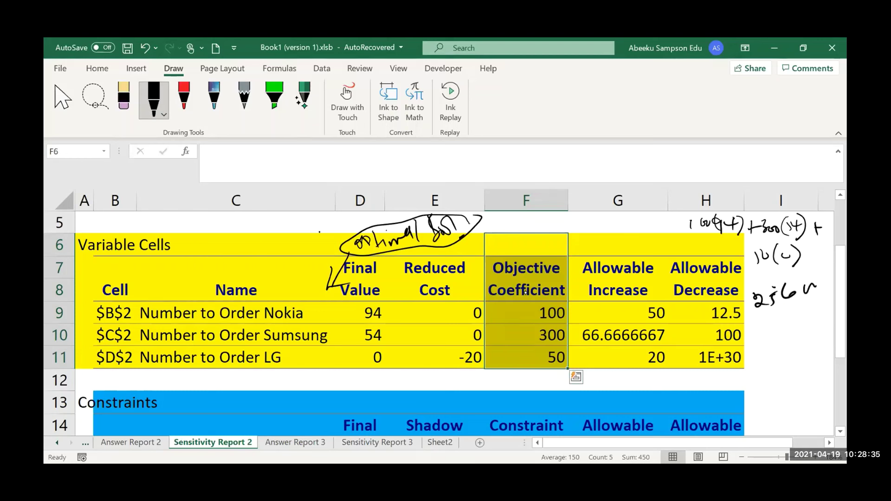
pyautogui.moveTo(780, 312); pyautogui.dragTo(784, 317)
pyautogui.moveTo(806, 273); pyautogui.dragTo(757, 285)
pyautogui.moveTo(757, 285)
pyautogui.mouseDown()
pyautogui.moveTo(813, 305)
pyautogui.moveTo(781, 275)
pyautogui.moveTo(748, 319)
pyautogui.moveTo(810, 307)
pyautogui.mouseUp()
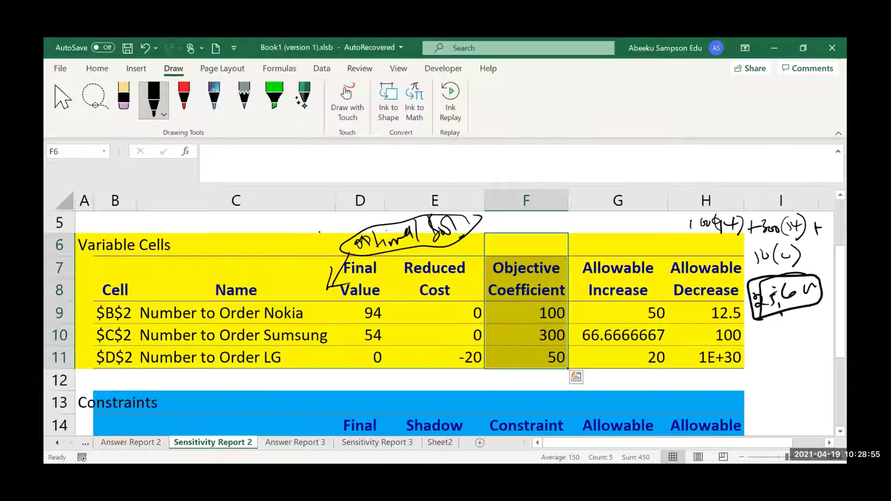
pyautogui.moveTo(751, 327)
pyautogui.mouseDown()
pyautogui.moveTo(813, 313)
pyautogui.moveTo(814, 321)
pyautogui.mouseUp()
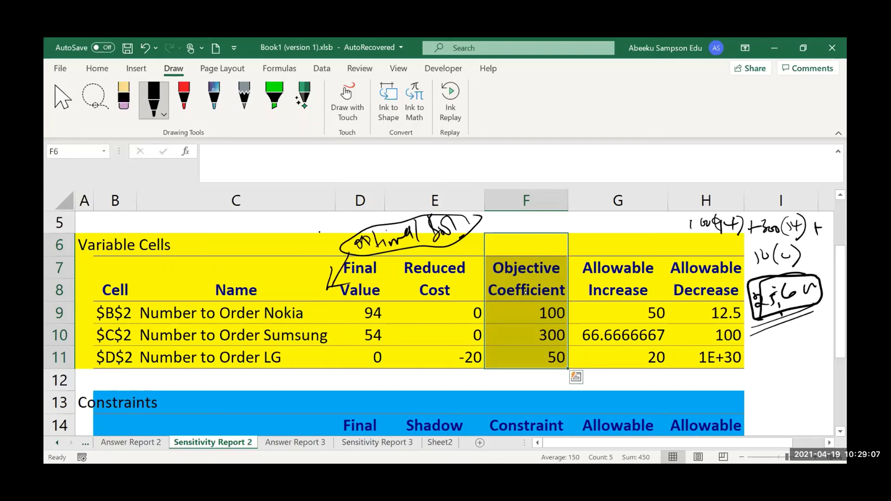
# Step: Examine the Allowable Increase and Allowable Decrease columns along with the objective coefficient for Nokia
pyautogui.moveTo(608, 246); pyautogui.dragTo(596, 359)
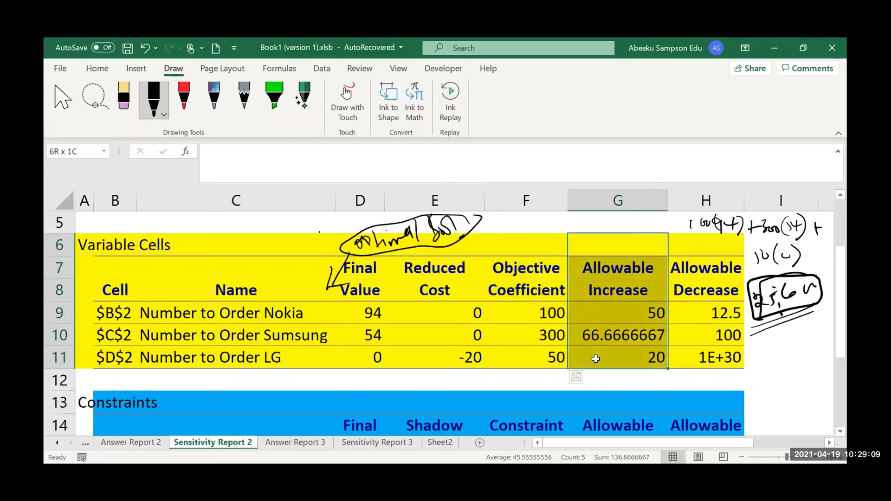
pyautogui.moveTo(706, 244); pyautogui.dragTo(718, 357)
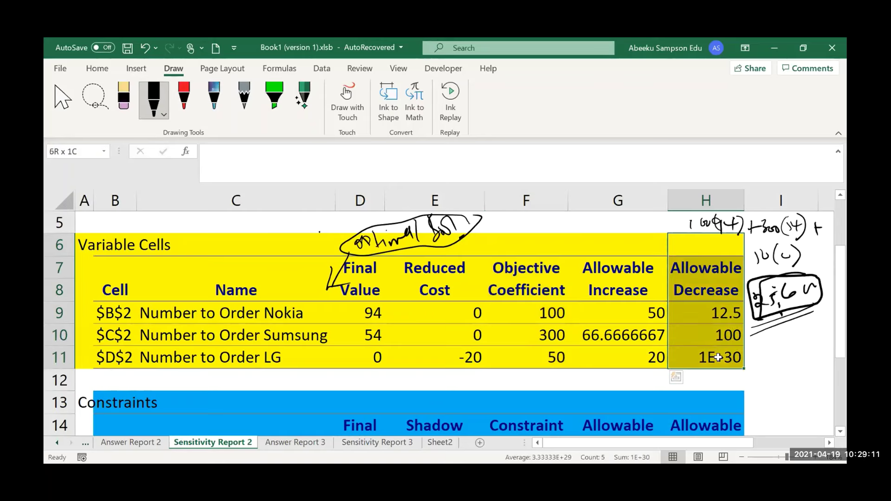
pyautogui.moveTo(622, 248); pyautogui.dragTo(633, 352)
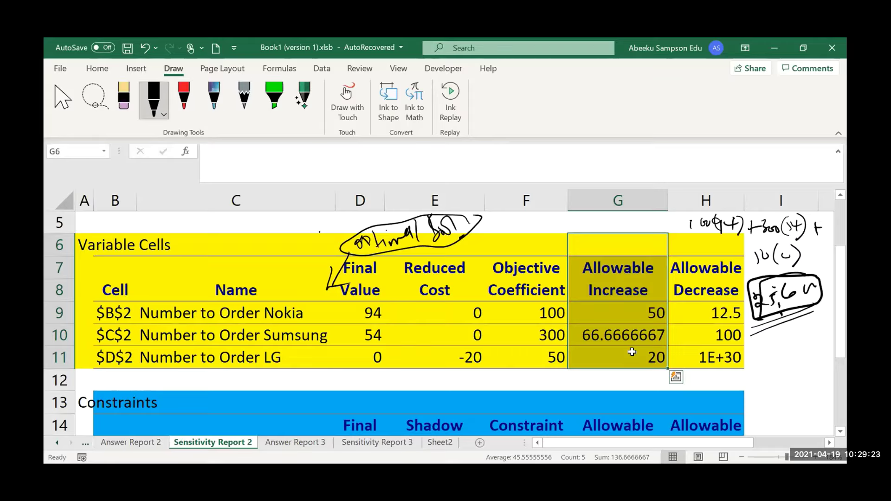
pyautogui.click(247, 311)
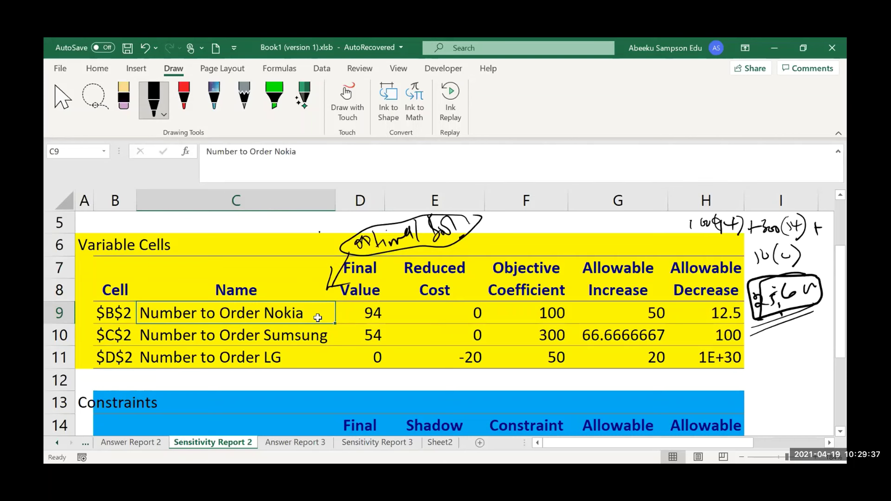
pyautogui.click(560, 316)
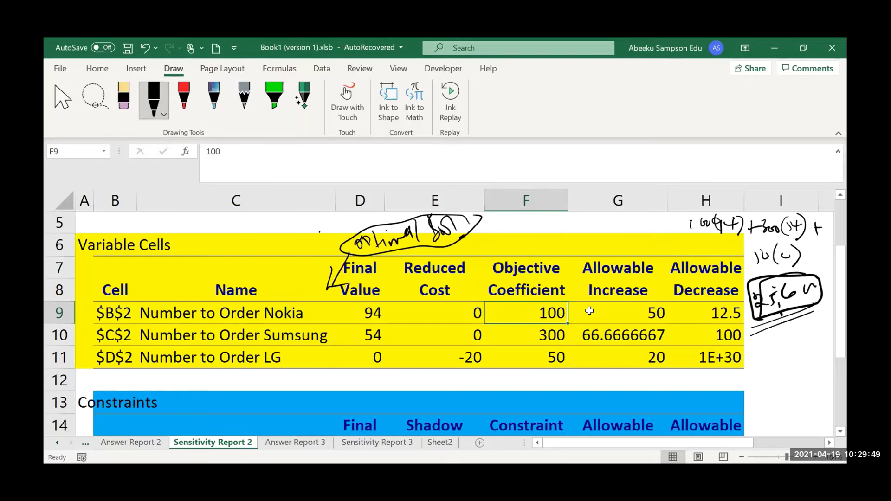
# Step: Handwrite the boxed upper-limit calculation 100+50=150 above the Objective Coefficient and Allowable Increase headings
pyautogui.click(617, 310)
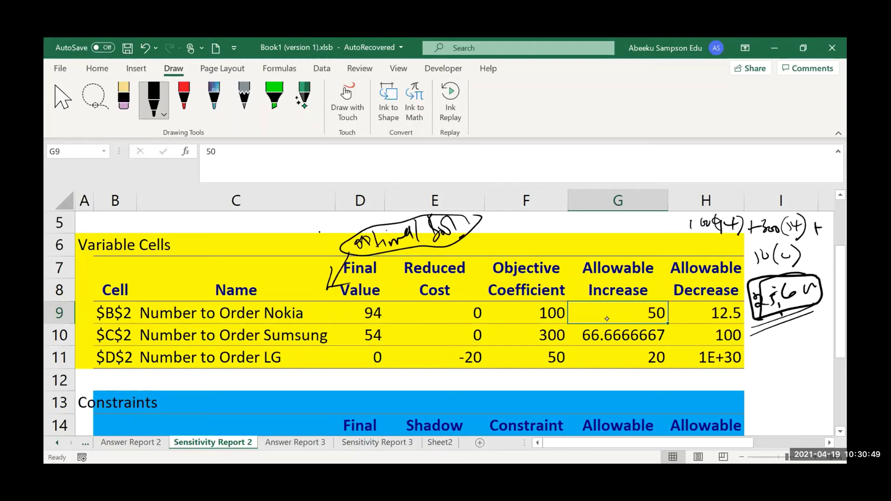
pyautogui.moveTo(544, 219)
pyautogui.mouseDown()
pyautogui.moveTo(546, 249)
pyautogui.moveTo(566, 233)
pyautogui.moveTo(625, 242)
pyautogui.mouseUp()
pyautogui.moveTo(632, 228)
pyautogui.mouseDown()
pyautogui.moveTo(638, 241)
pyautogui.moveTo(647, 225)
pyautogui.mouseUp()
pyautogui.moveTo(649, 227); pyautogui.dragTo(657, 234)
pyautogui.moveTo(542, 214)
pyautogui.mouseDown()
pyautogui.moveTo(538, 254)
pyautogui.moveTo(662, 239)
pyautogui.moveTo(538, 216)
pyautogui.moveTo(541, 251)
pyautogui.mouseUp()
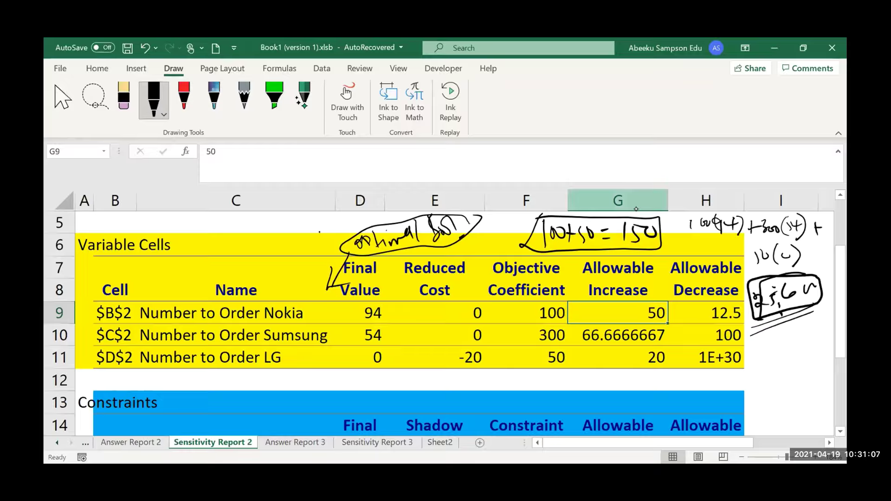
# Step: Draw a box around Nokia's allowable decrease, handwrite 100-12.5 beside the Variable Cells table, and circle the result 87.5 below it
pyautogui.moveTo(702, 297)
pyautogui.mouseDown()
pyautogui.moveTo(699, 323)
pyautogui.moveTo(746, 307)
pyautogui.moveTo(705, 295)
pyautogui.moveTo(696, 322)
pyautogui.moveTo(743, 325)
pyautogui.moveTo(747, 299)
pyautogui.moveTo(702, 296)
pyautogui.moveTo(692, 320)
pyautogui.moveTo(738, 327)
pyautogui.mouseUp()
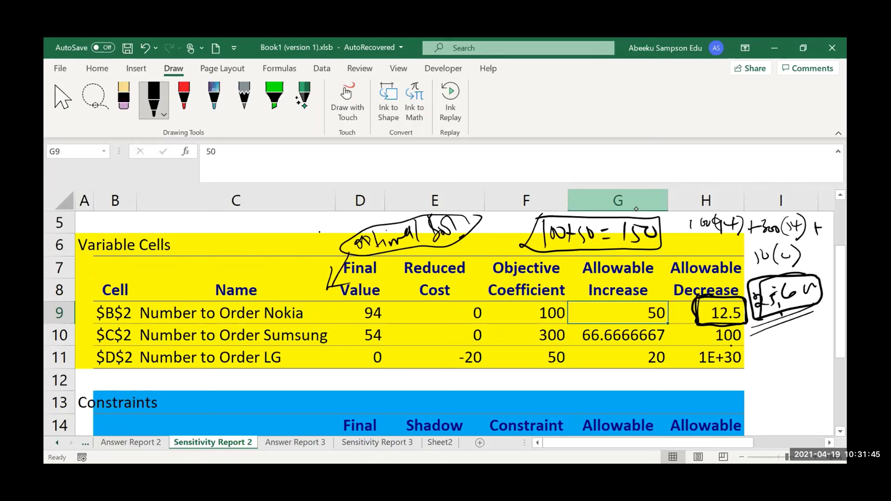
pyautogui.click(749, 368)
pyautogui.moveTo(750, 368); pyautogui.dragTo(749, 395)
pyautogui.moveTo(756, 383); pyautogui.dragTo(768, 372)
pyautogui.moveTo(772, 377)
pyautogui.mouseDown()
pyautogui.moveTo(802, 375)
pyautogui.moveTo(782, 393)
pyautogui.mouseUp()
pyautogui.moveTo(784, 388)
pyautogui.mouseDown()
pyautogui.moveTo(794, 410)
pyautogui.moveTo(814, 401)
pyautogui.moveTo(808, 381)
pyautogui.mouseUp()
pyautogui.click(799, 400)
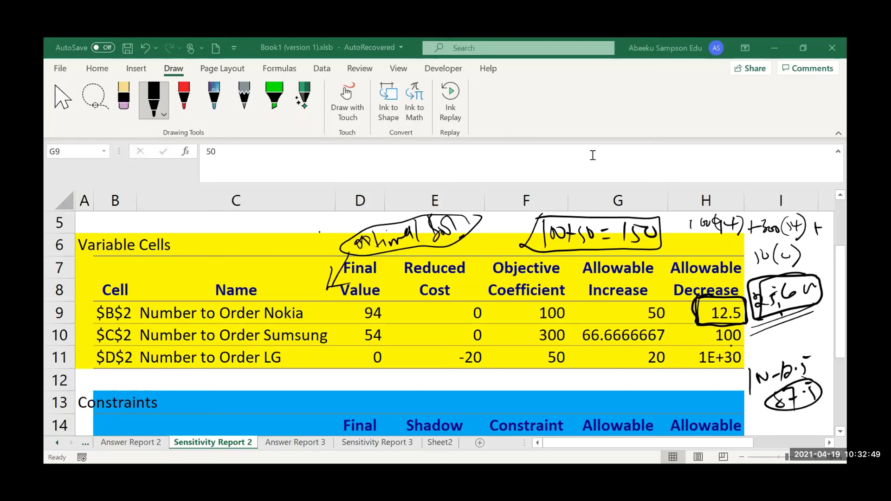
# Step: Examine Nokia's objective coefficient and its allowable increase against the handwritten upper limit
pyautogui.click(645, 309)
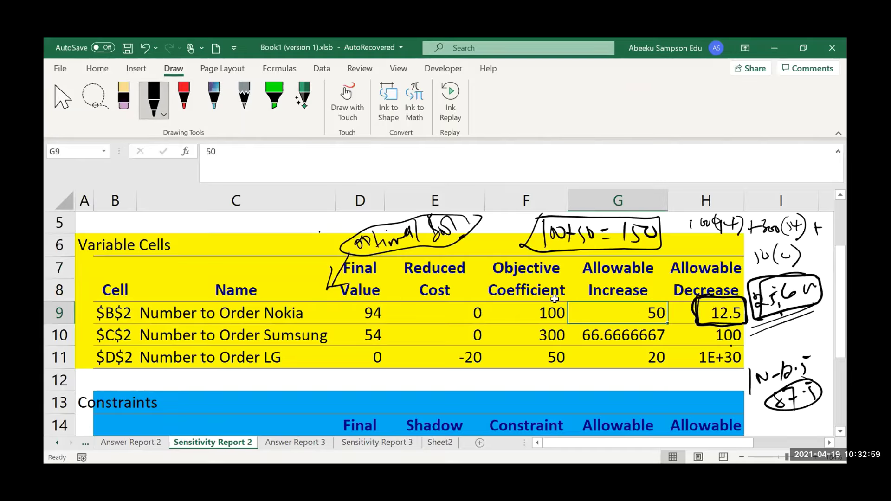
pyautogui.moveTo(541, 310)
pyautogui.mouseDown()
pyautogui.moveTo(542, 358)
pyautogui.moveTo(556, 301)
pyautogui.mouseUp()
pyautogui.moveTo(549, 361); pyautogui.dragTo(553, 361)
pyautogui.click(559, 318)
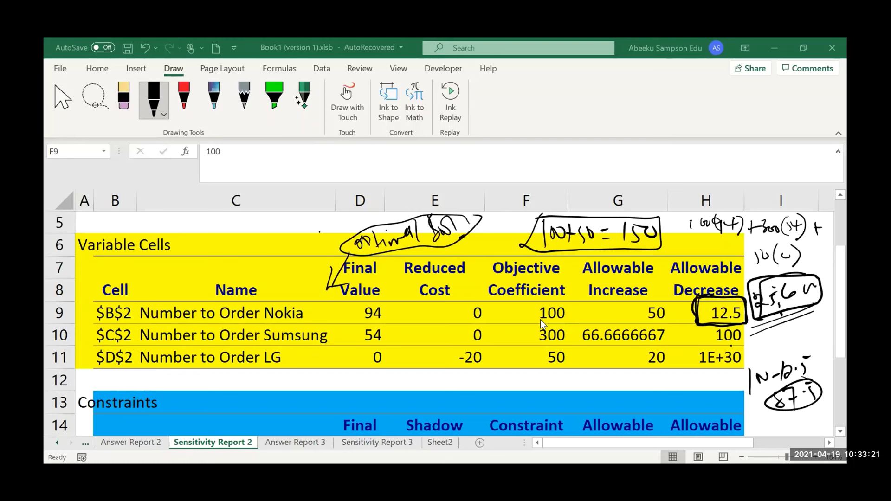
pyautogui.press('Escape')
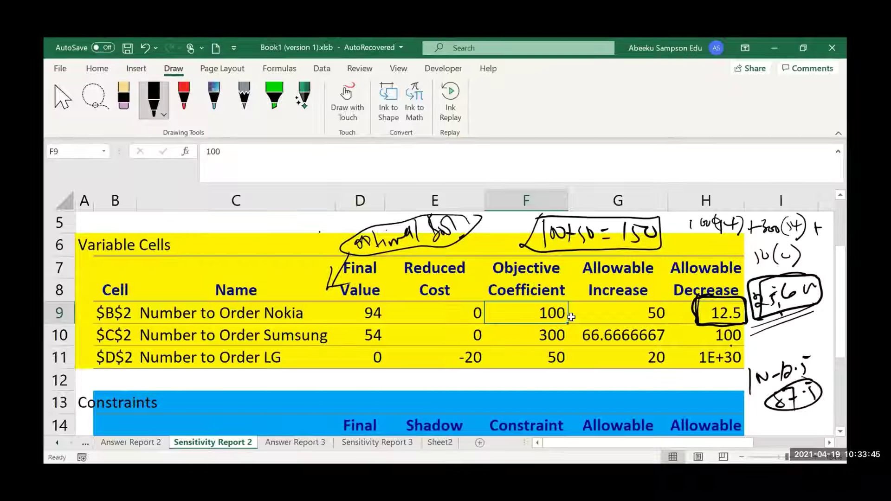
pyautogui.click(628, 309)
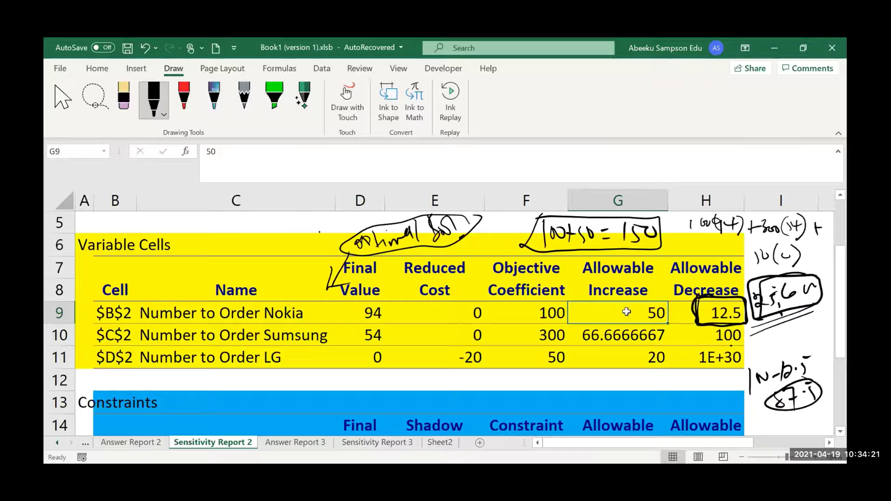
pyautogui.click(639, 241)
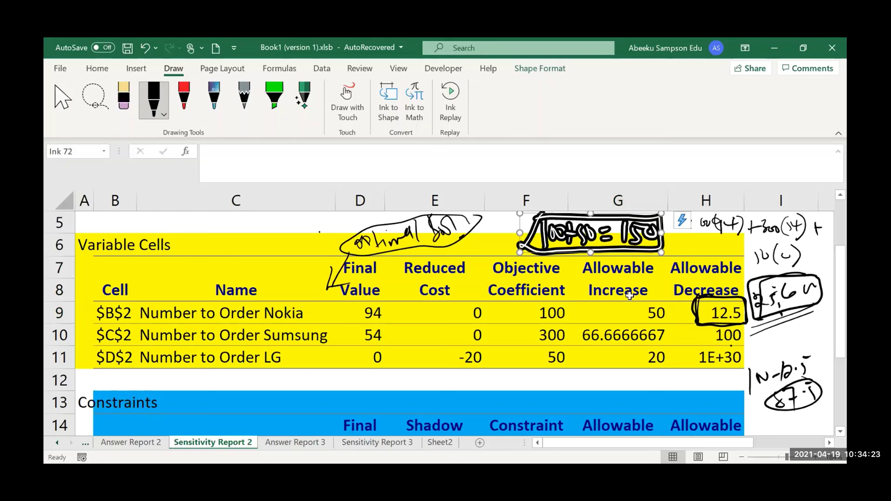
pyautogui.click(624, 331)
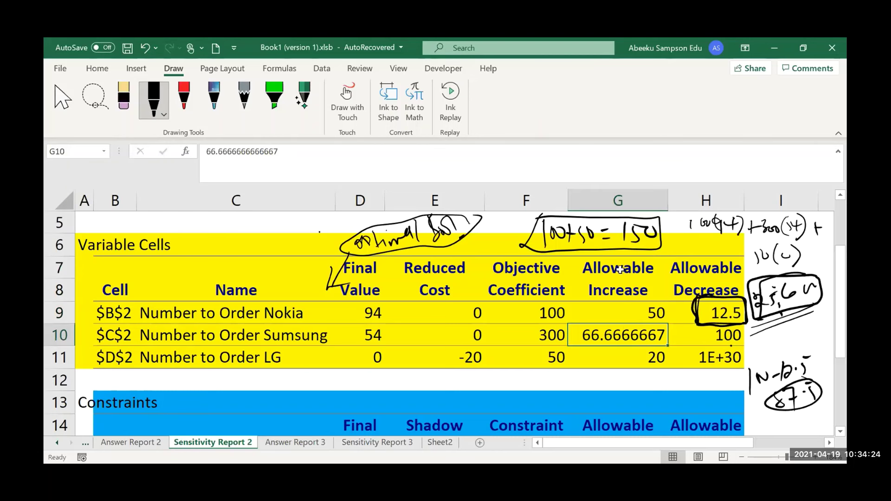
pyautogui.click(558, 315)
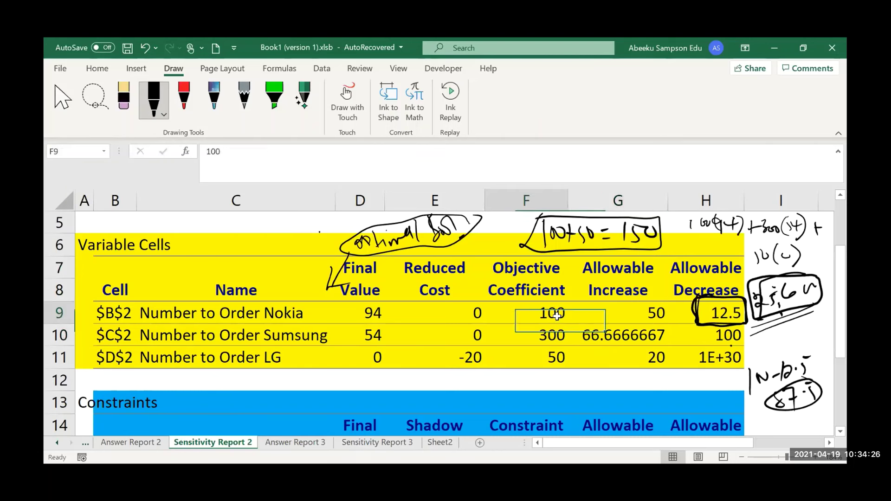
pyautogui.click(654, 314)
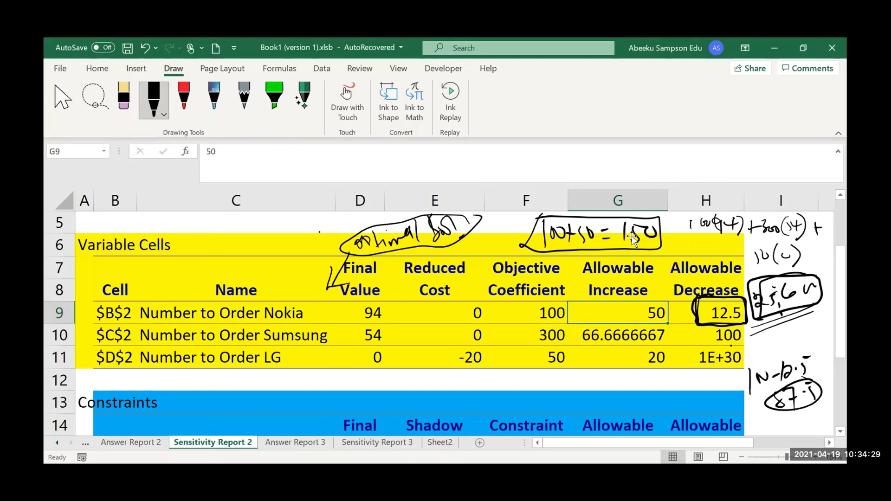
# Step: Examine the final values for Nokia and Sumsung in relation to Nokia's allowable decrease and increase
pyautogui.click(711, 312)
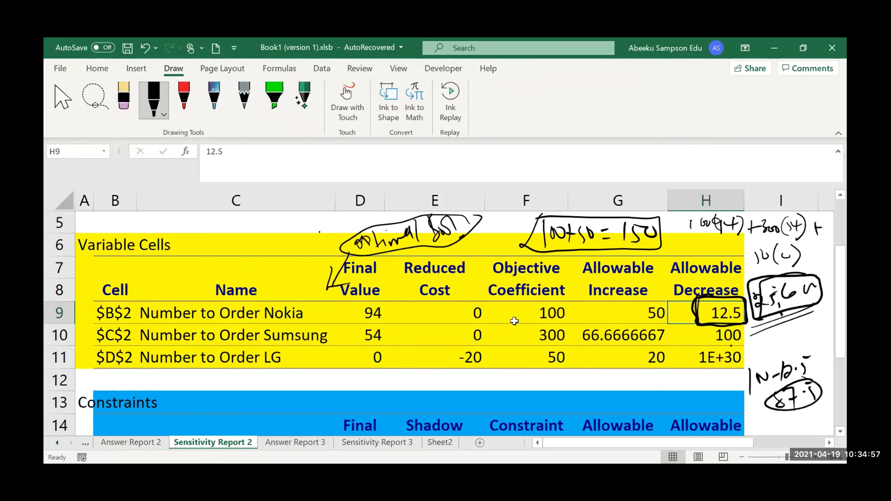
pyautogui.click(378, 317)
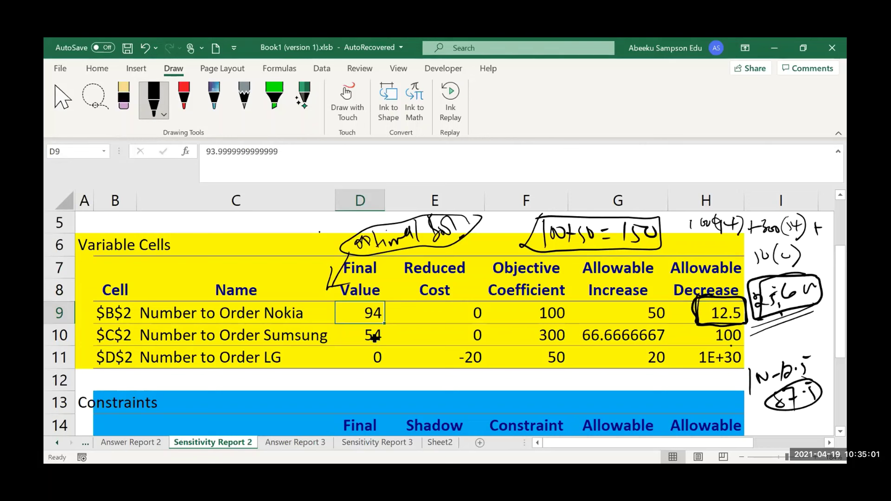
pyautogui.click(375, 338)
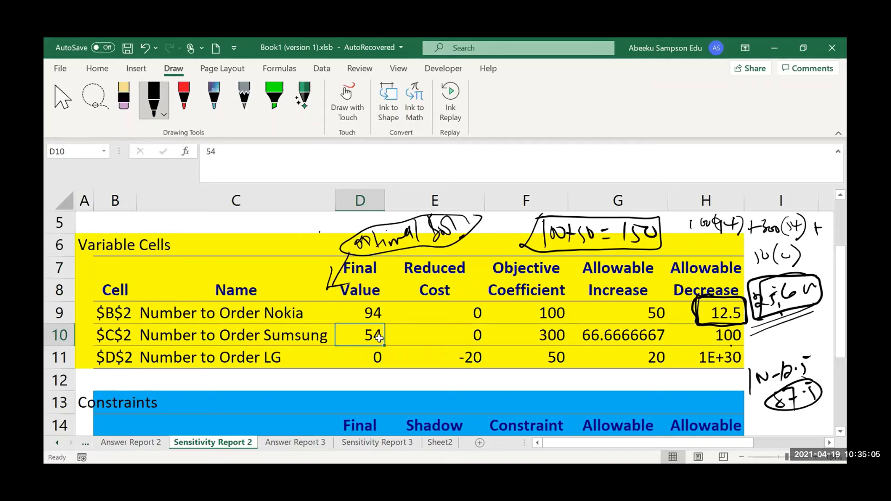
pyautogui.click(380, 313)
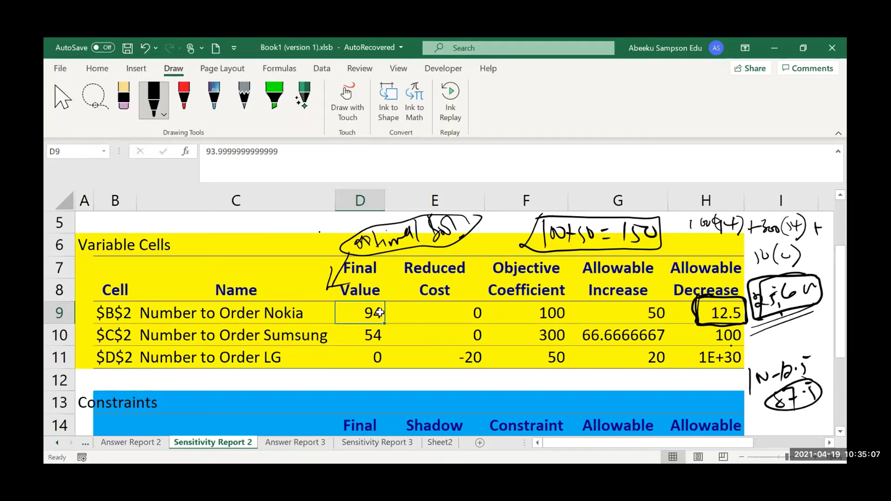
pyautogui.click(714, 313)
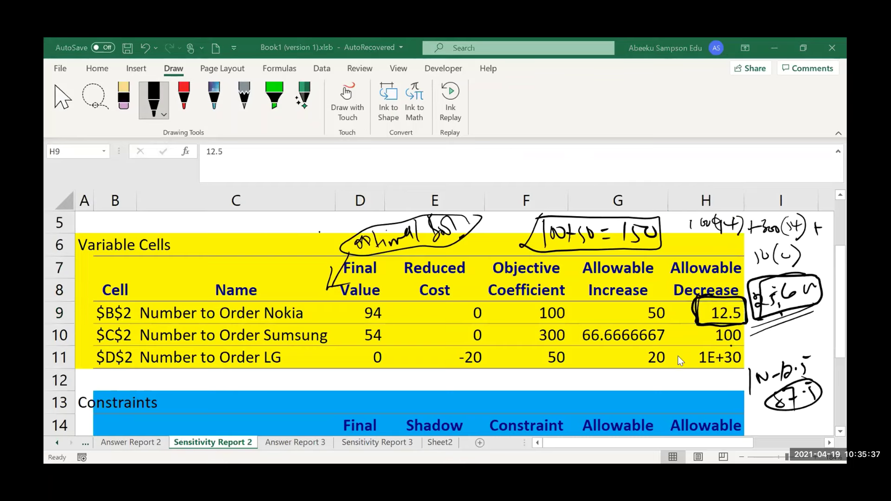
pyautogui.click(634, 311)
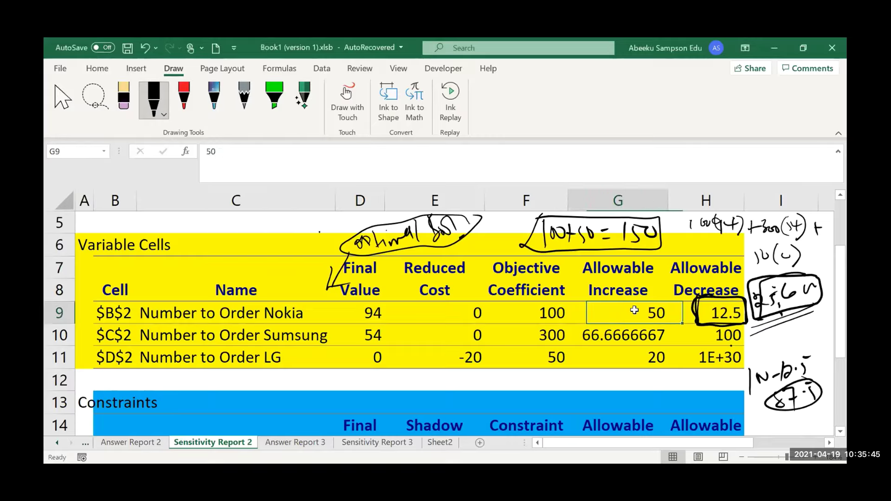
pyautogui.click(715, 323)
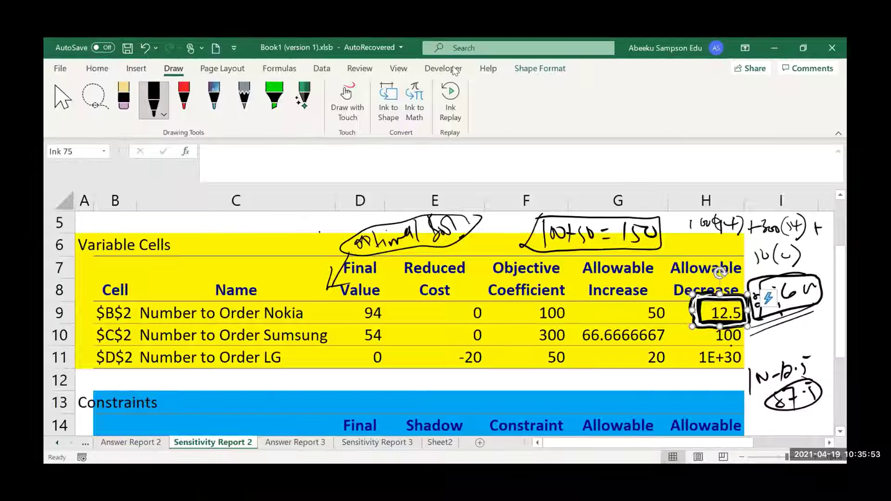
pyautogui.press('Escape')
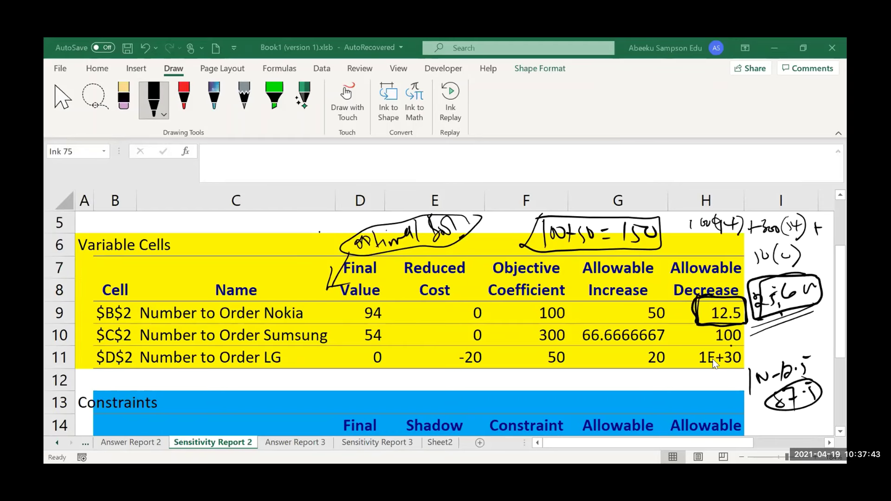
# Step: Switch to the whiteboard holding the handwritten LP model and go to a blank page
pyautogui.scroll(-2, 712, 358)
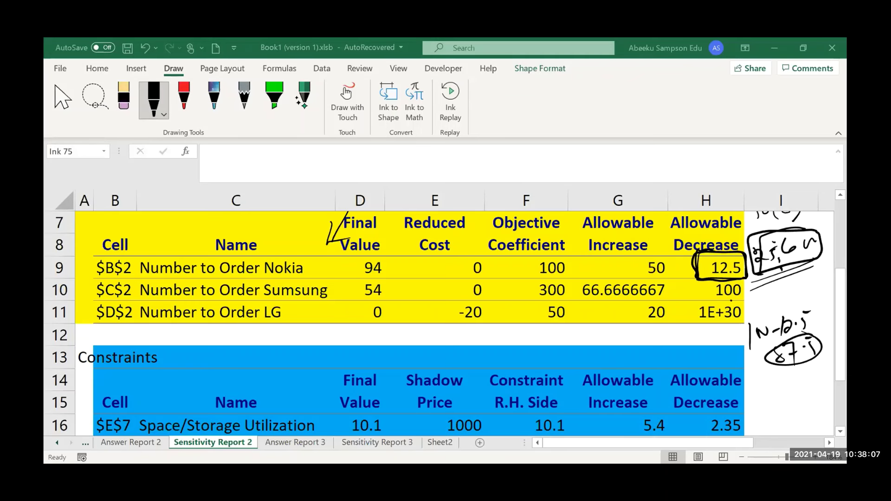
pyautogui.hotkey('alt', 'Tab')
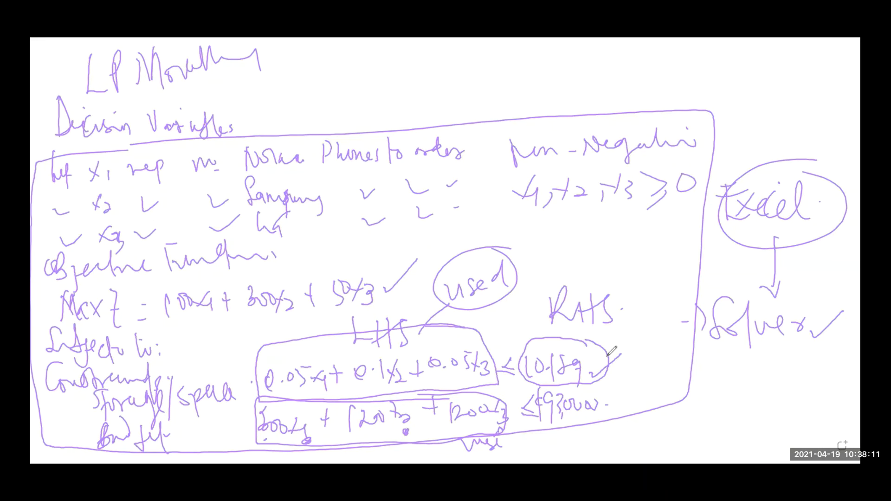
pyautogui.click(865, 250)
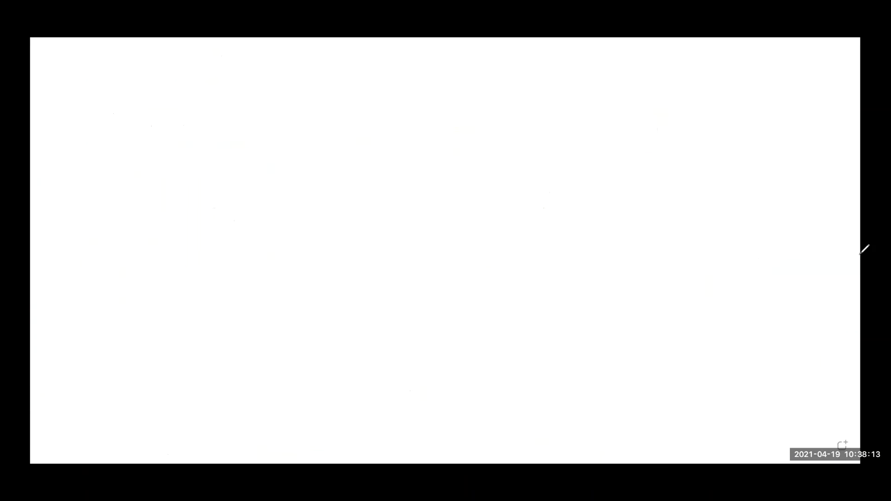